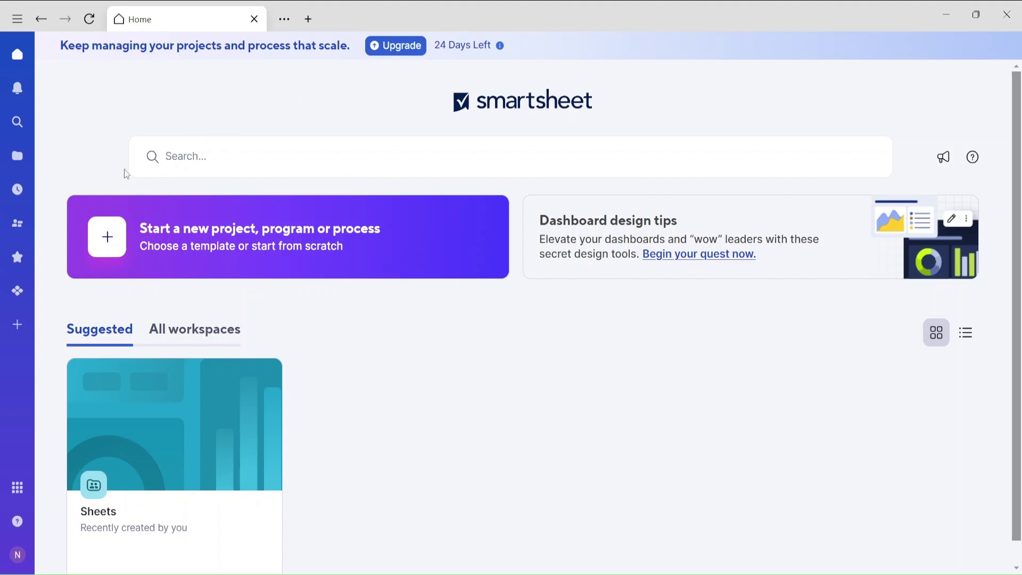
From the Browse view, create a new workspace named 'Exercise'.
click(18, 158)
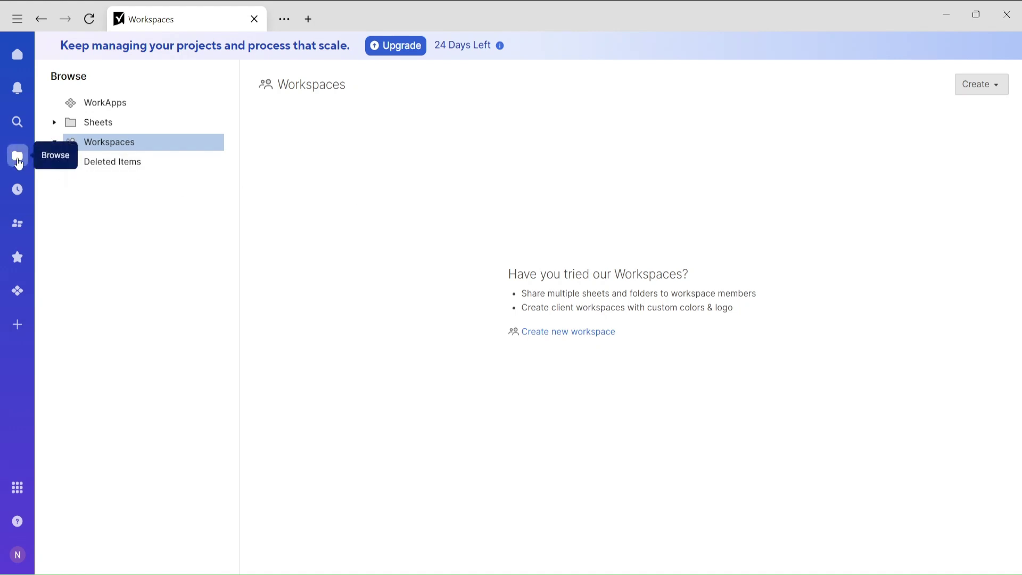
right_click(108, 150)
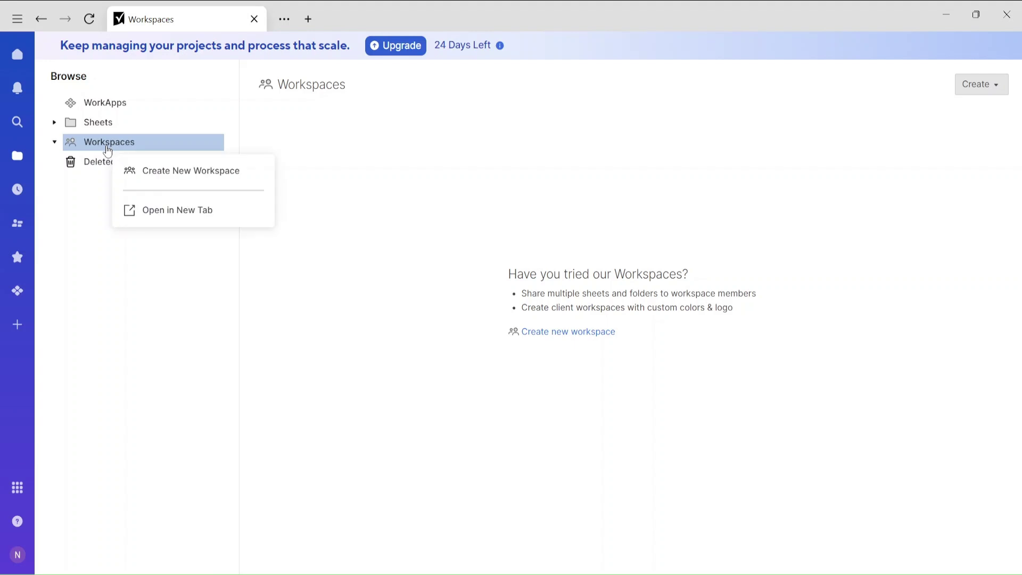
click(156, 170)
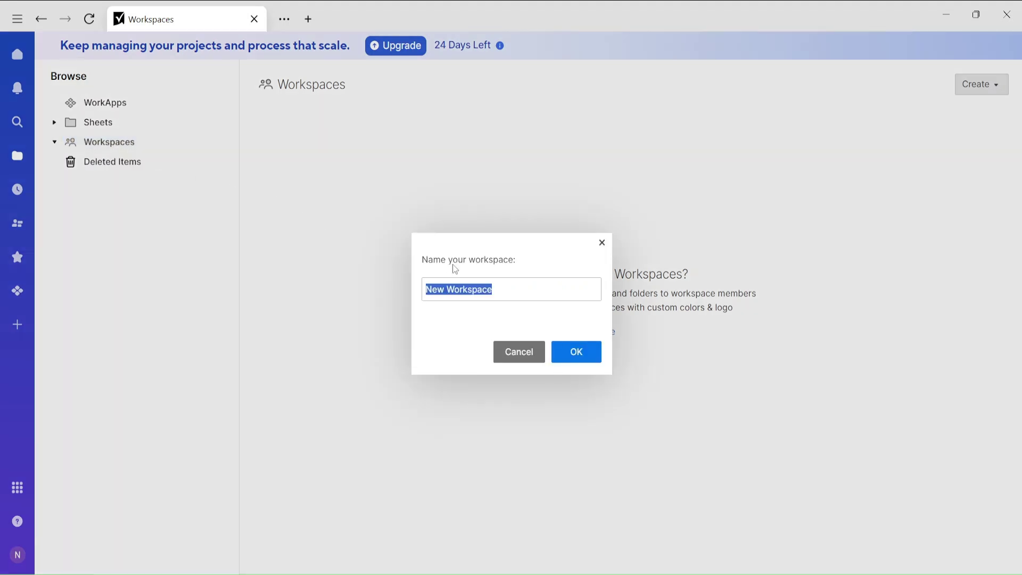
text(E)
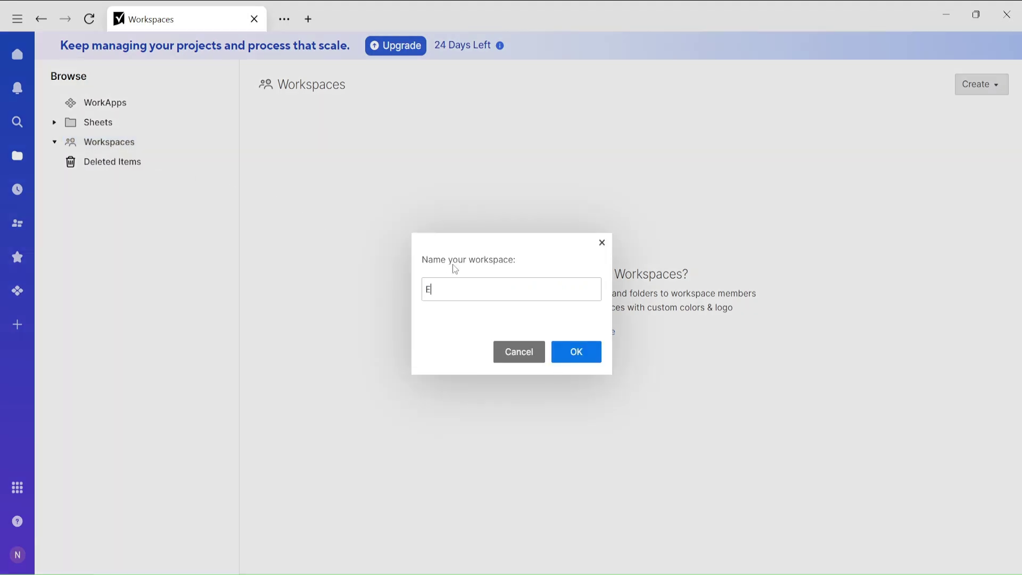
text(xercise)
key(Return)
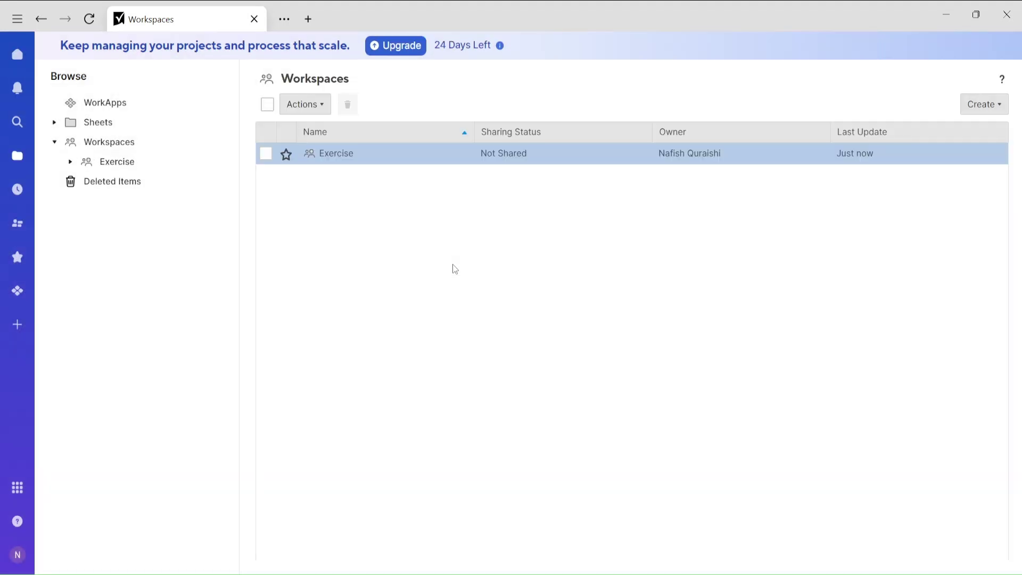
Open the Exercise workspace, then dismiss its create menu.
click(341, 163)
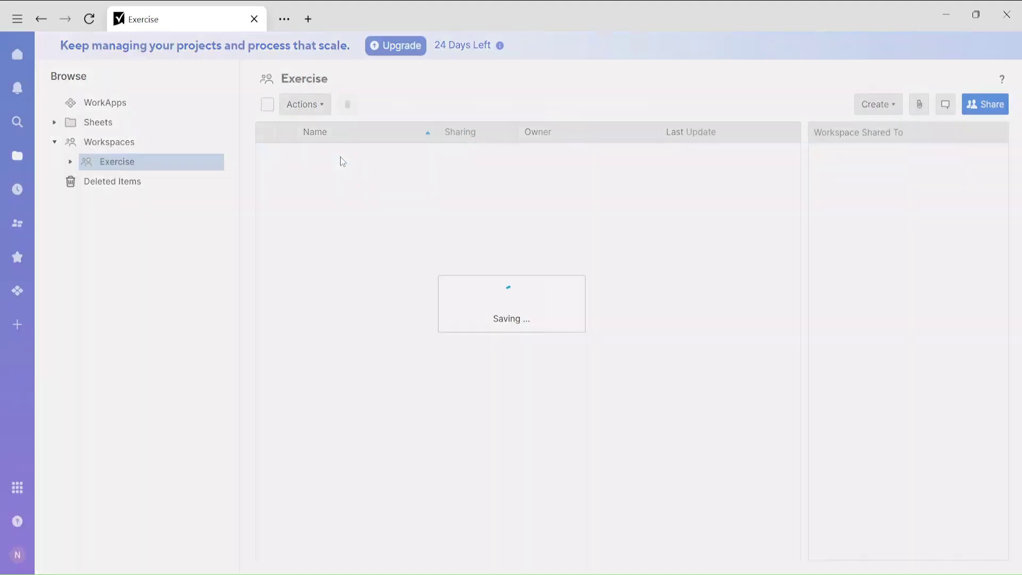
right_click(341, 184)
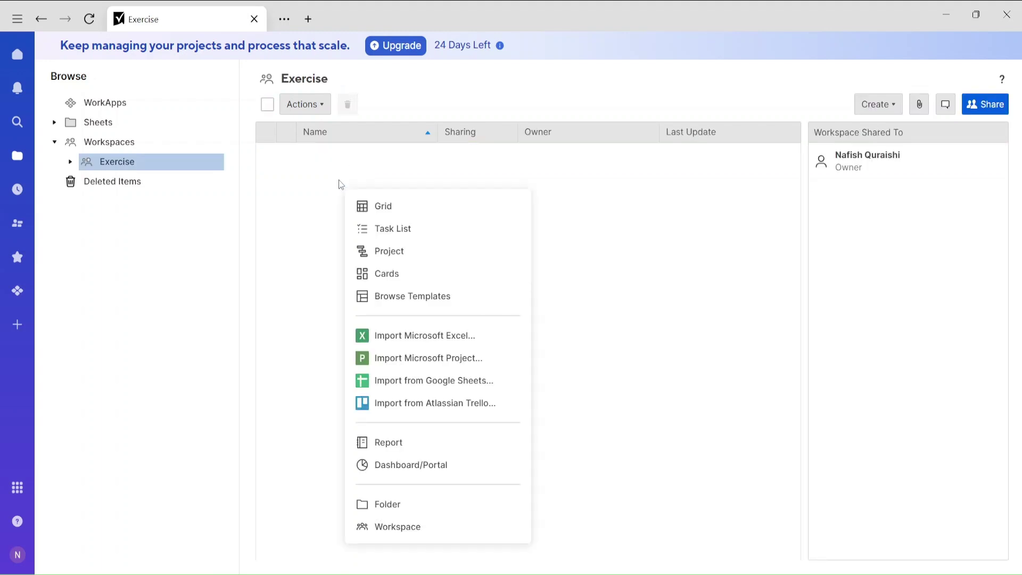
click(615, 211)
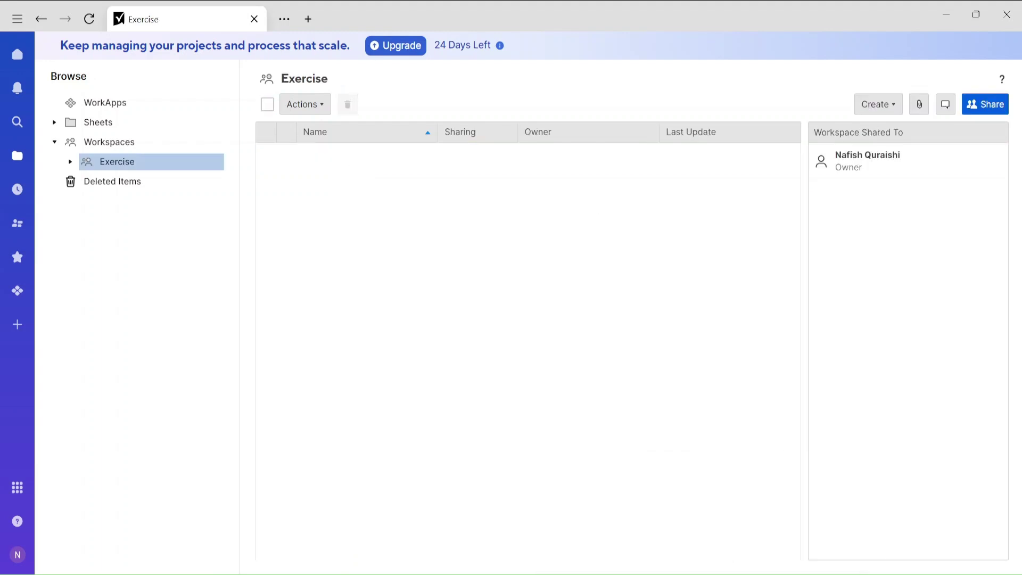
mouse_move(702, 573)
click(608, 522)
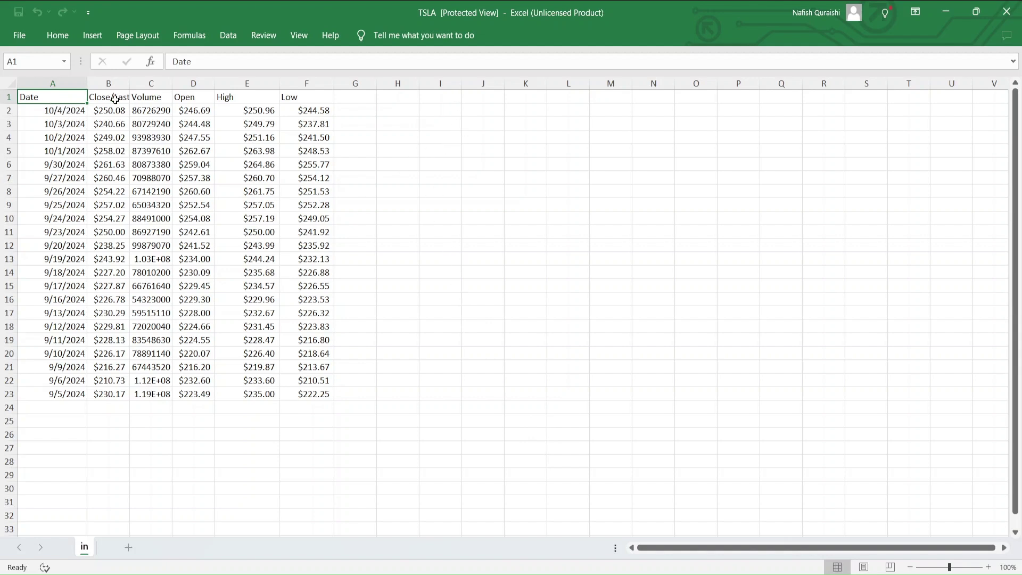
mouse_move(695, 573)
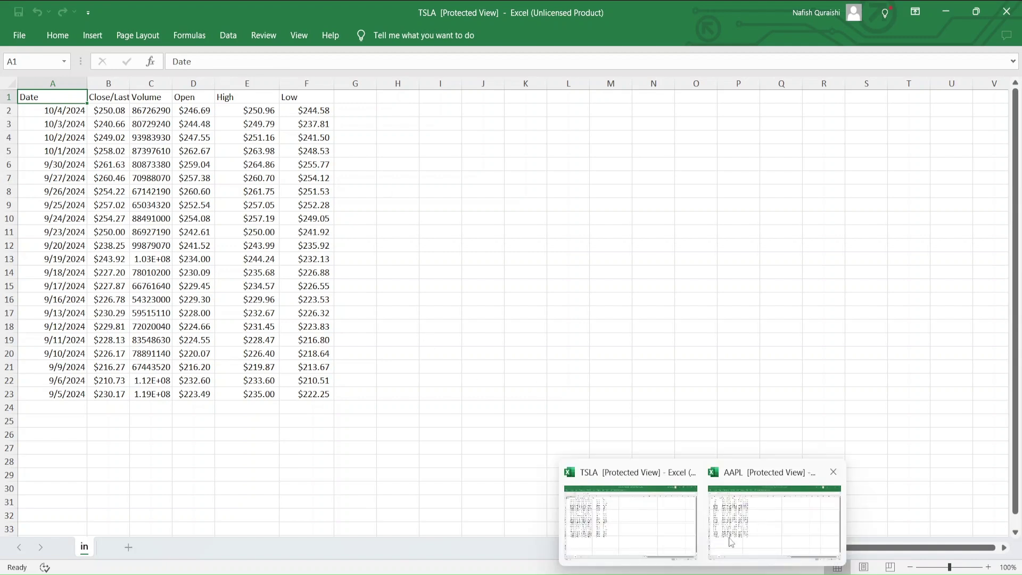
click(741, 526)
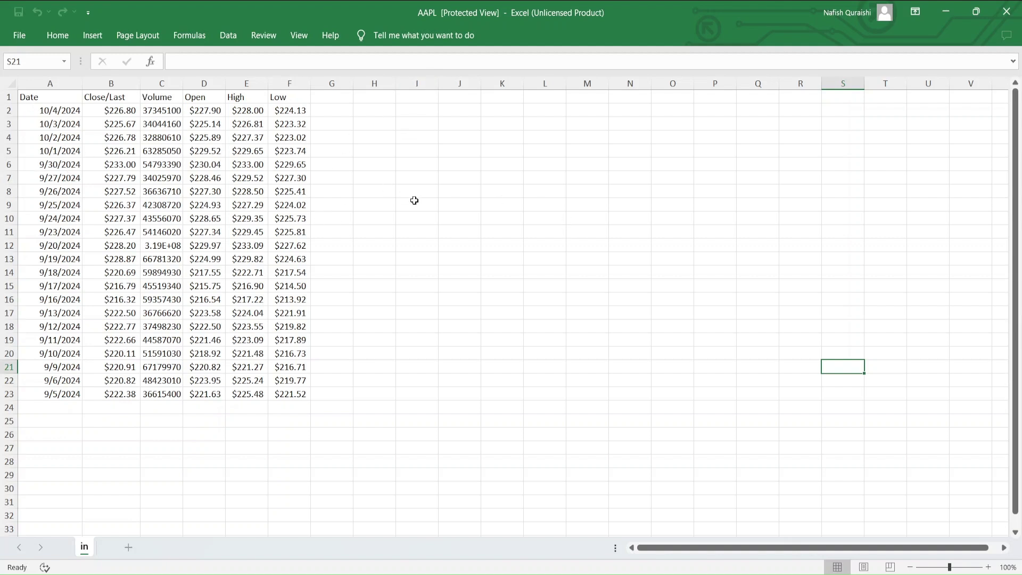
click(942, 12)
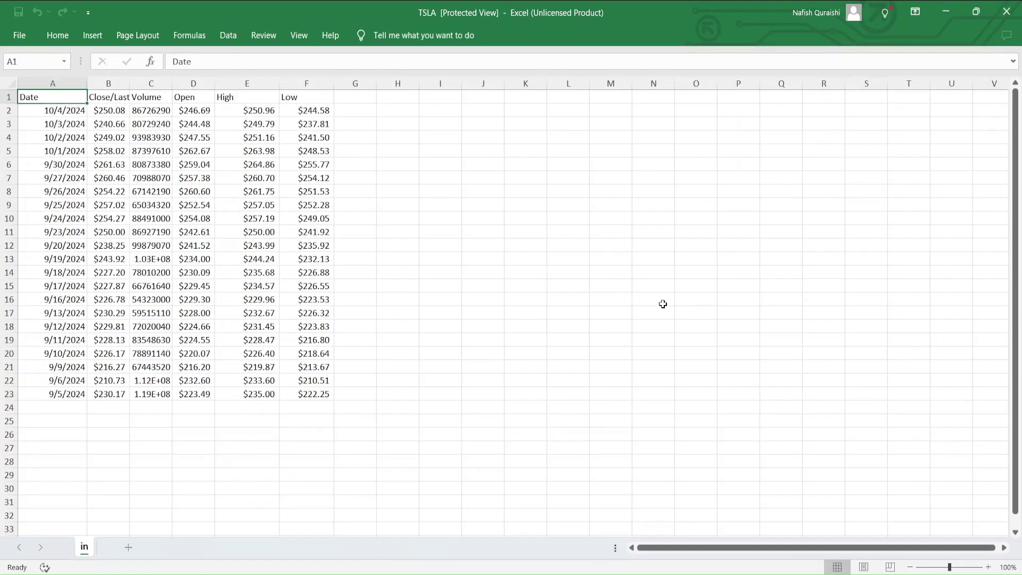
mouse_move(671, 568)
click(669, 543)
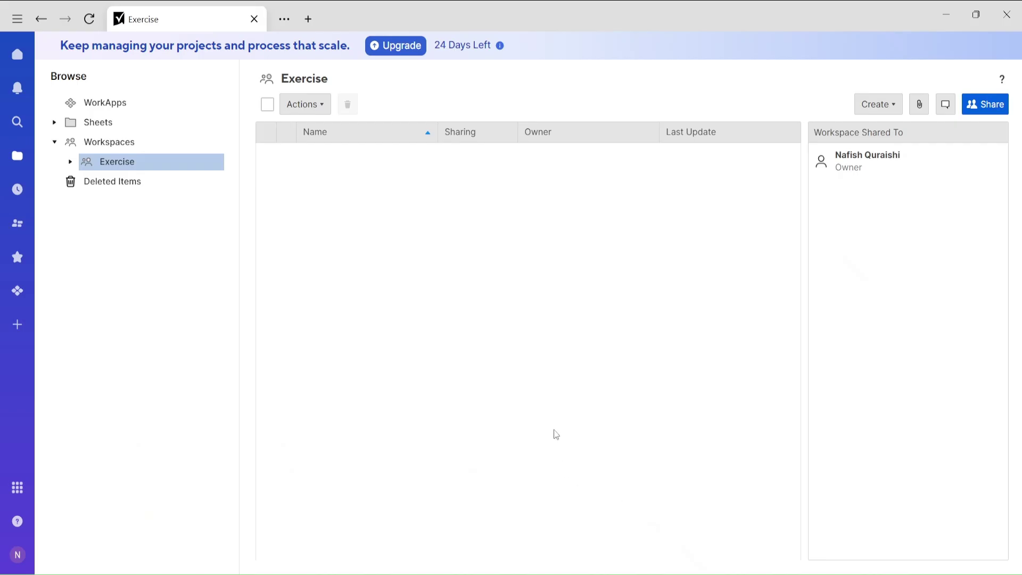
Start a Microsoft Excel import, select the AAPL workbook and continue to Import Settings.
right_click(374, 194)
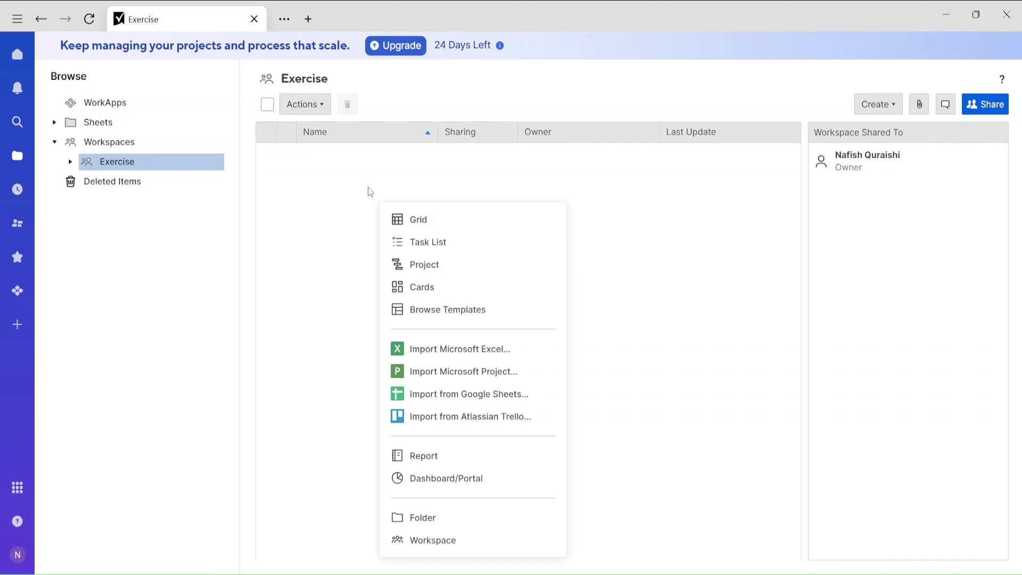
right_click(333, 176)
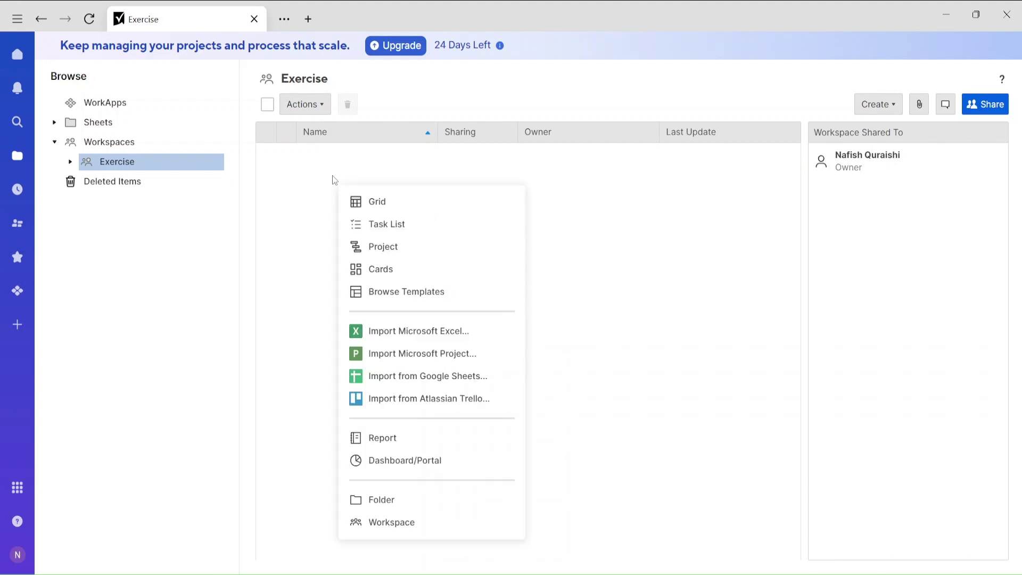
click(402, 332)
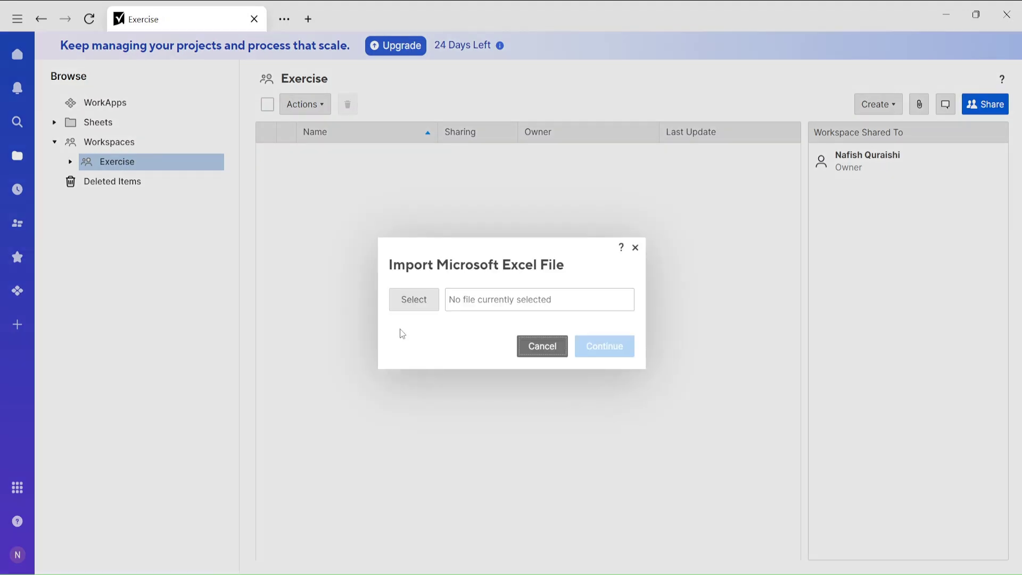
click(407, 306)
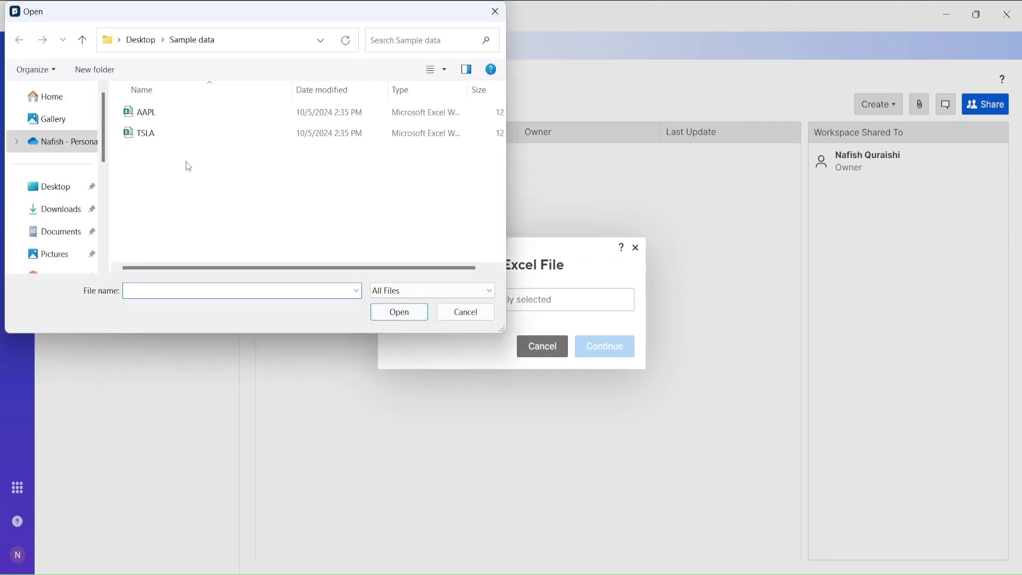
click(153, 118)
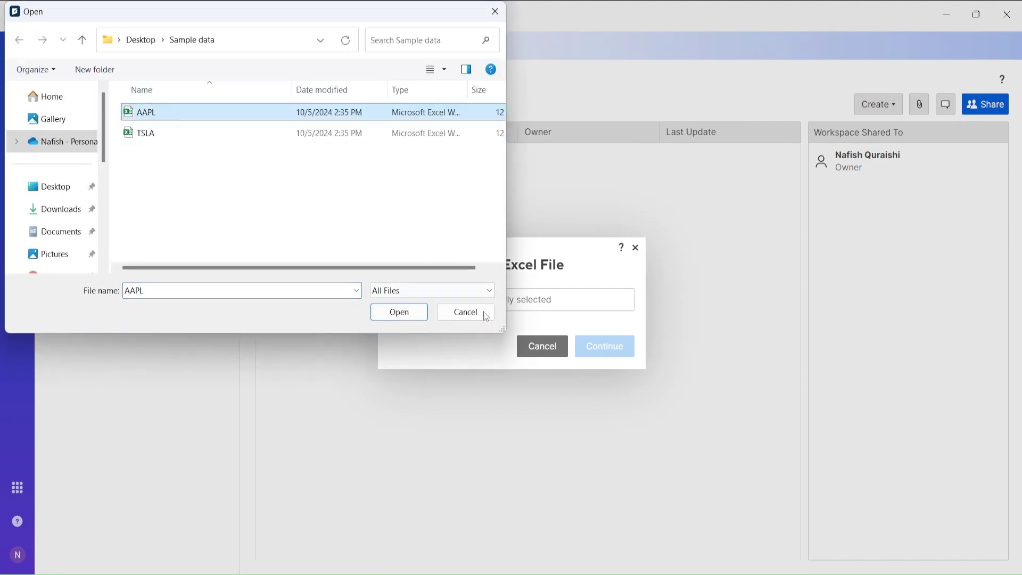
click(410, 315)
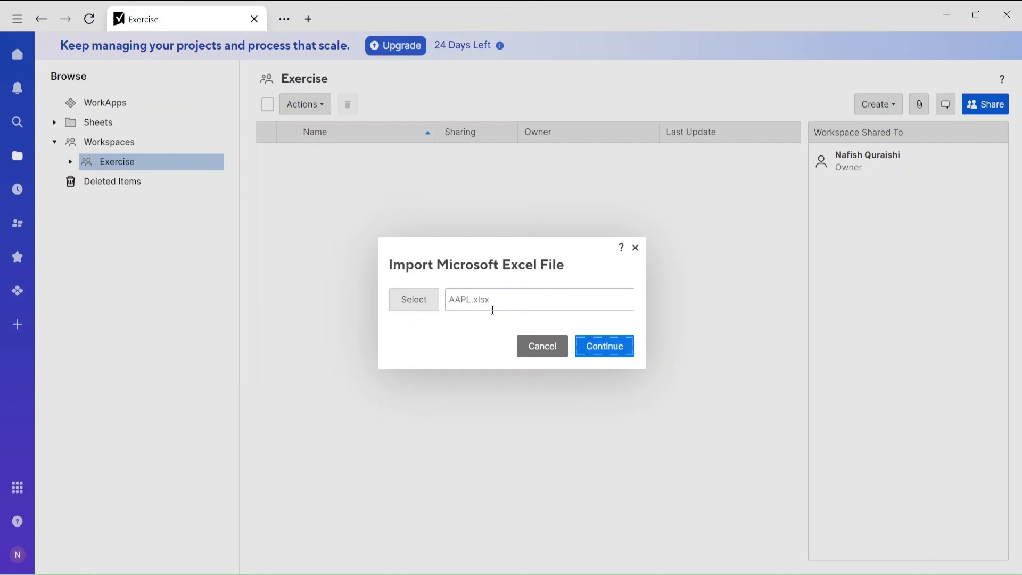
click(605, 348)
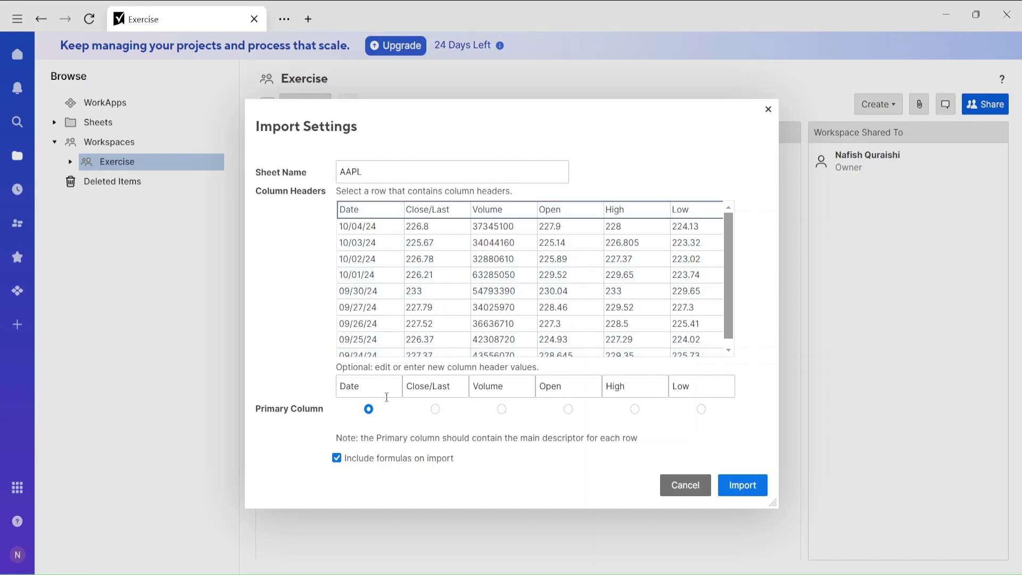
Keep Date as the primary column and the Date row as headers, then import AAPL.
click(435, 409)
click(500, 409)
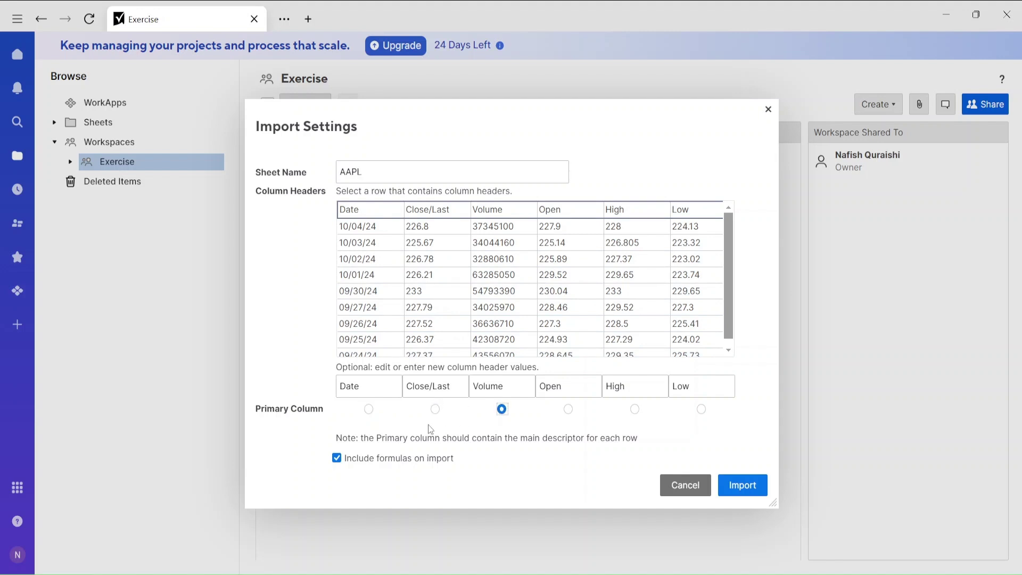
click(369, 409)
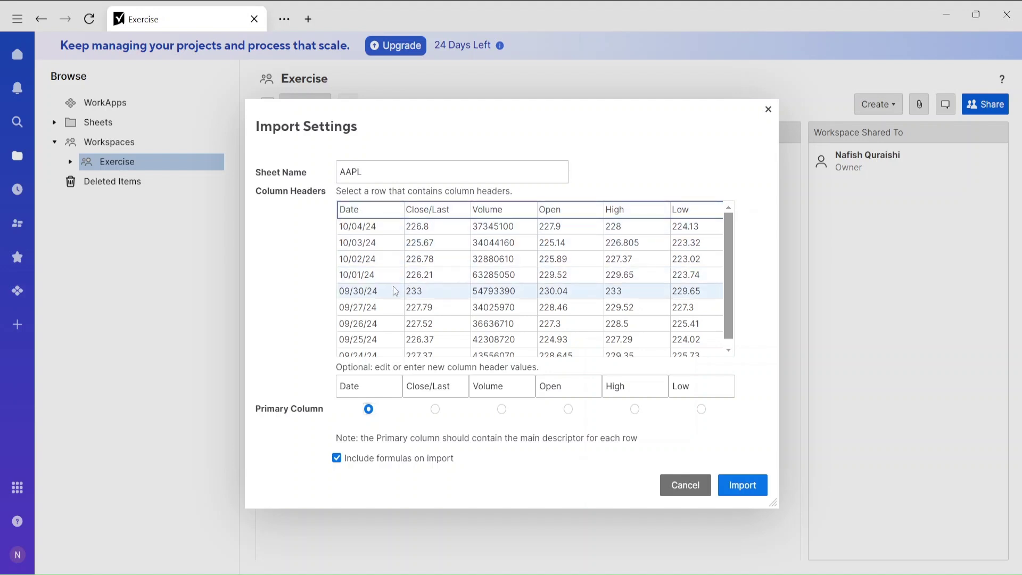
click(347, 276)
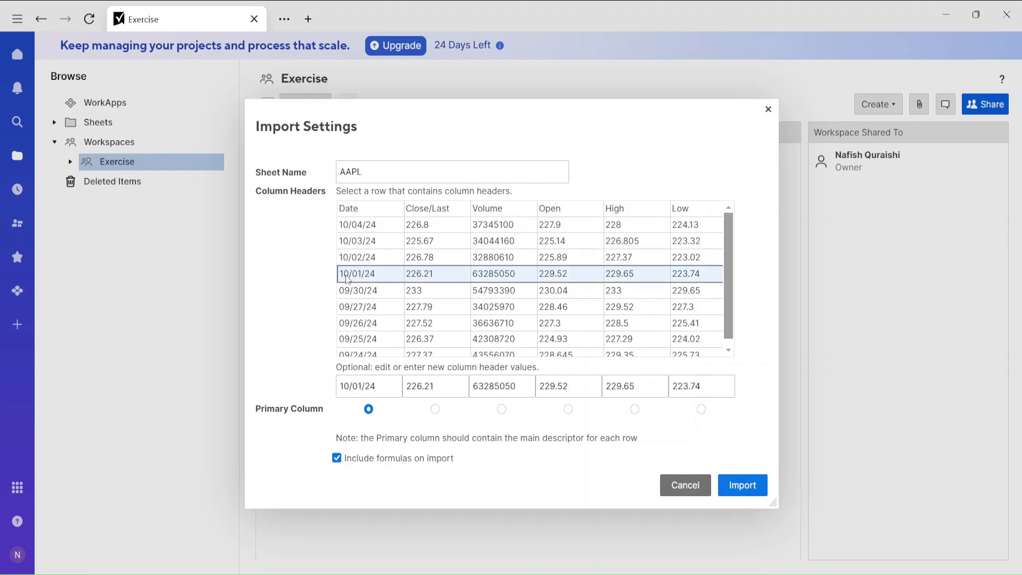
click(350, 212)
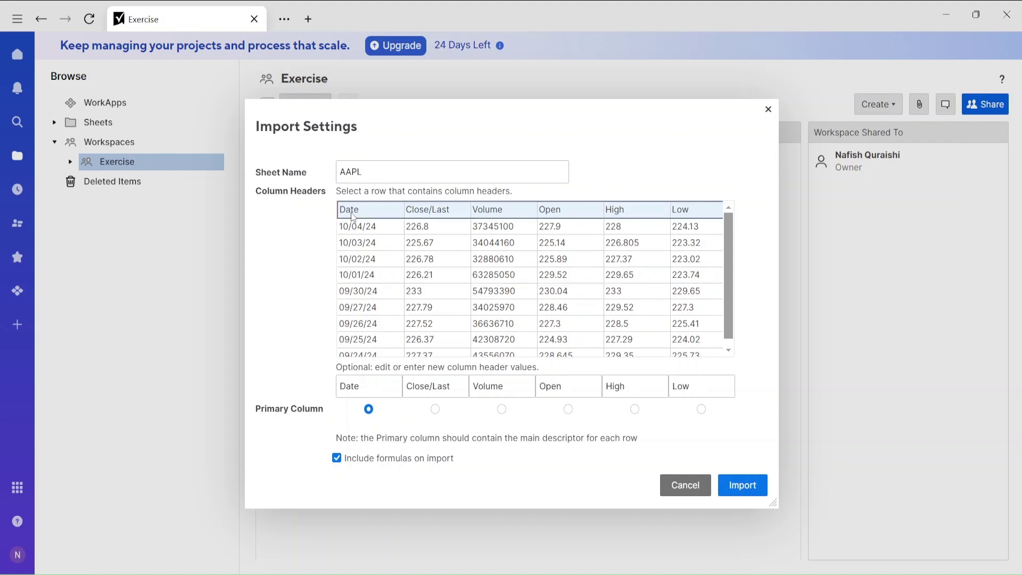
click(752, 479)
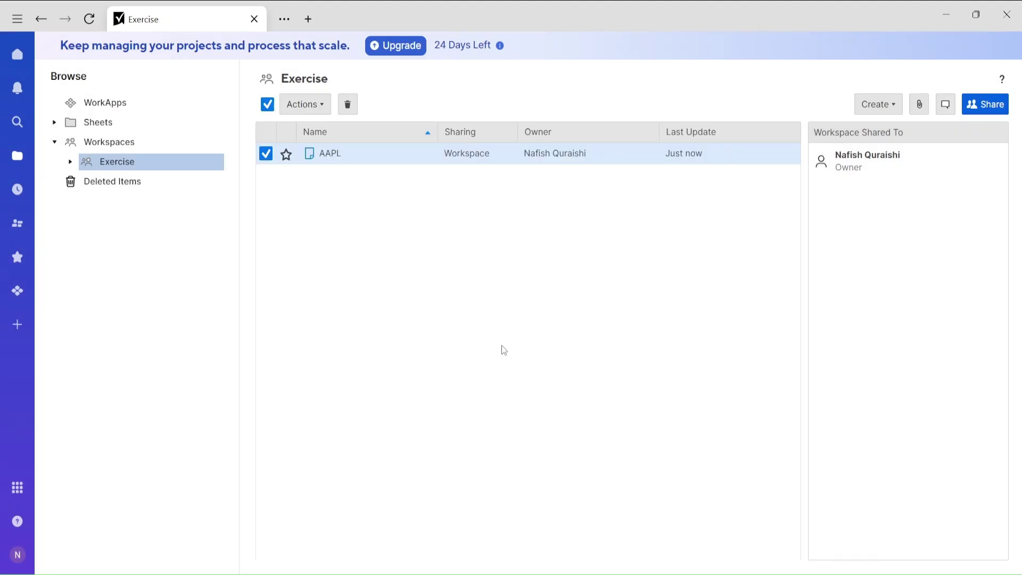
Import the TSLA Excel workbook into the Exercise workspace as a new sheet.
right_click(350, 195)
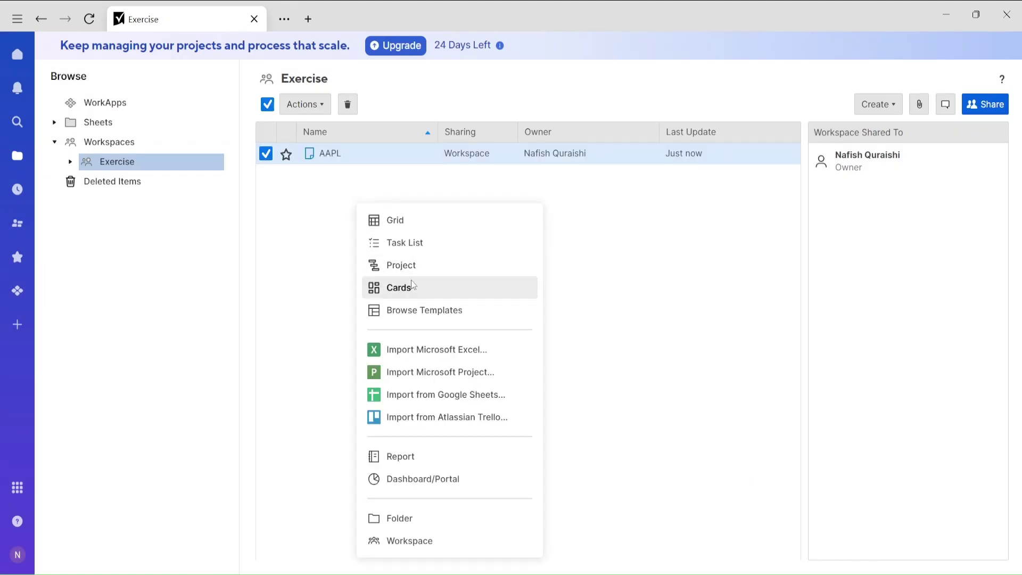
click(419, 347)
click(424, 306)
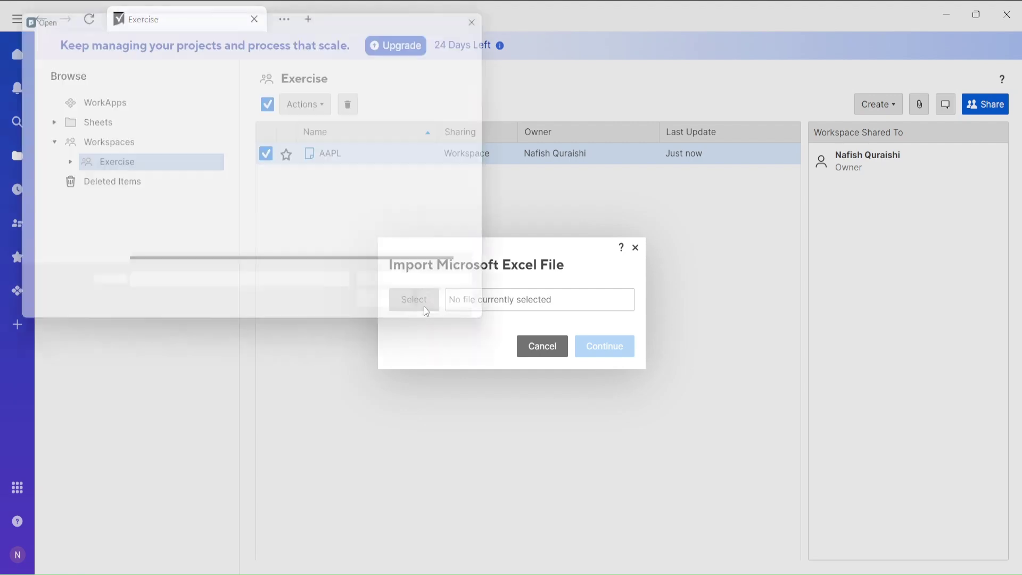
double_click(137, 136)
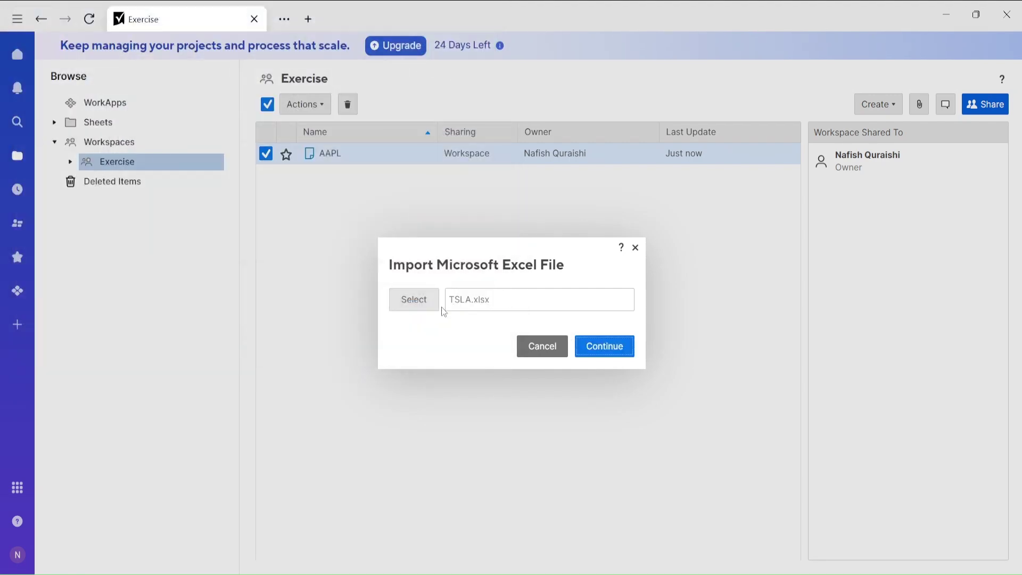
click(602, 346)
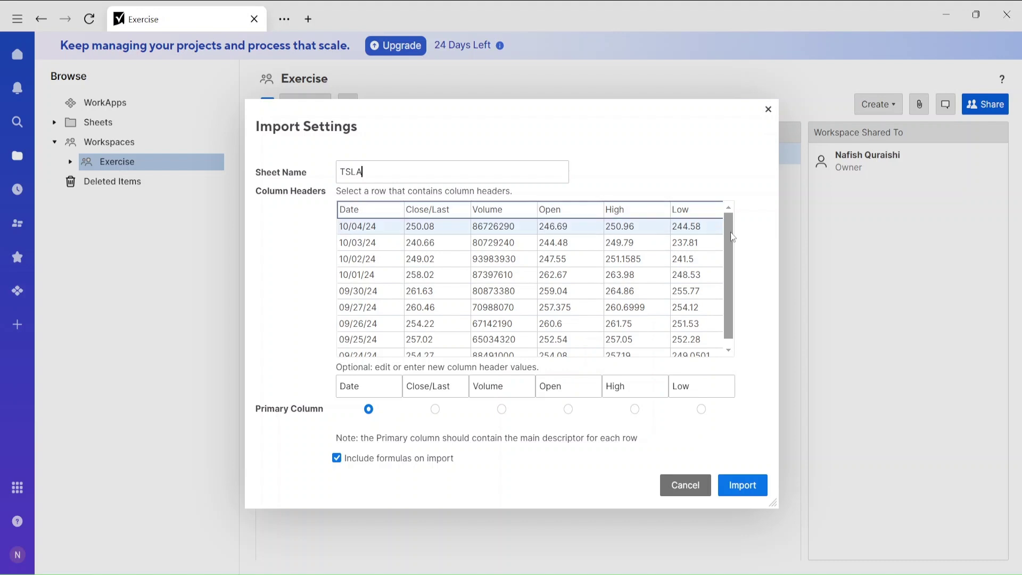
click(739, 485)
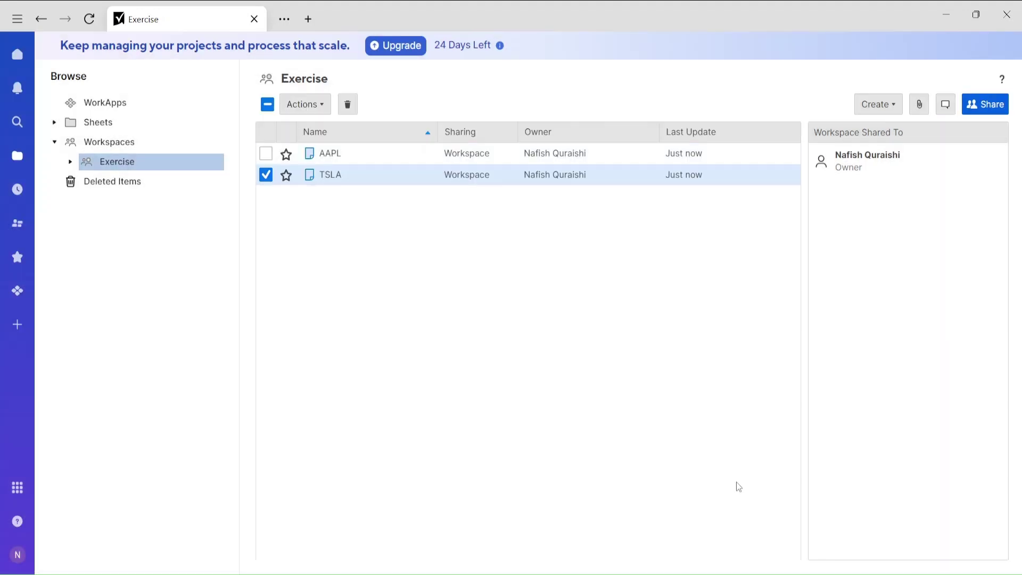
Open the AAPL sheet, hide the workspace side panel, and widen the Open column.
click(331, 155)
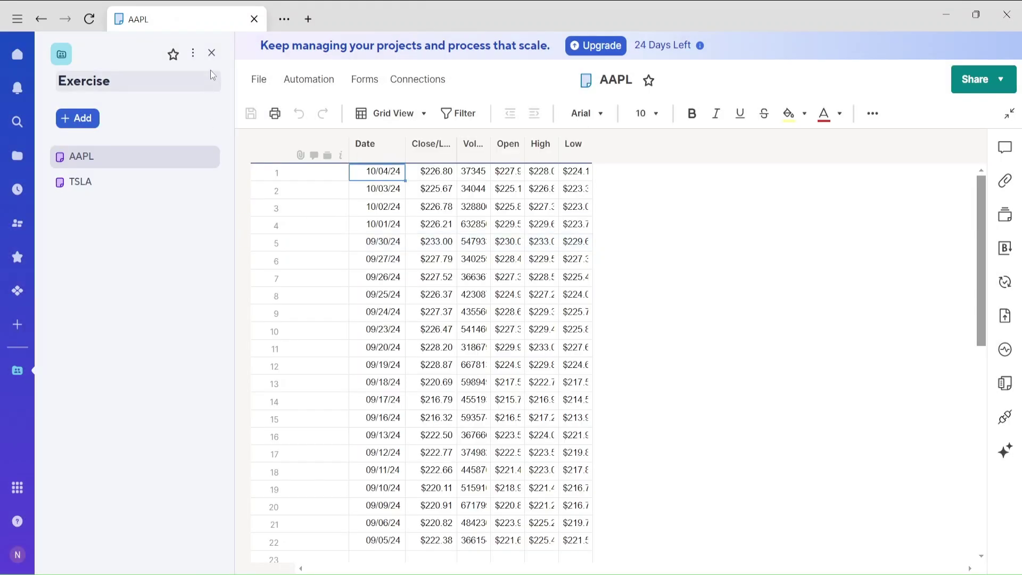
click(211, 53)
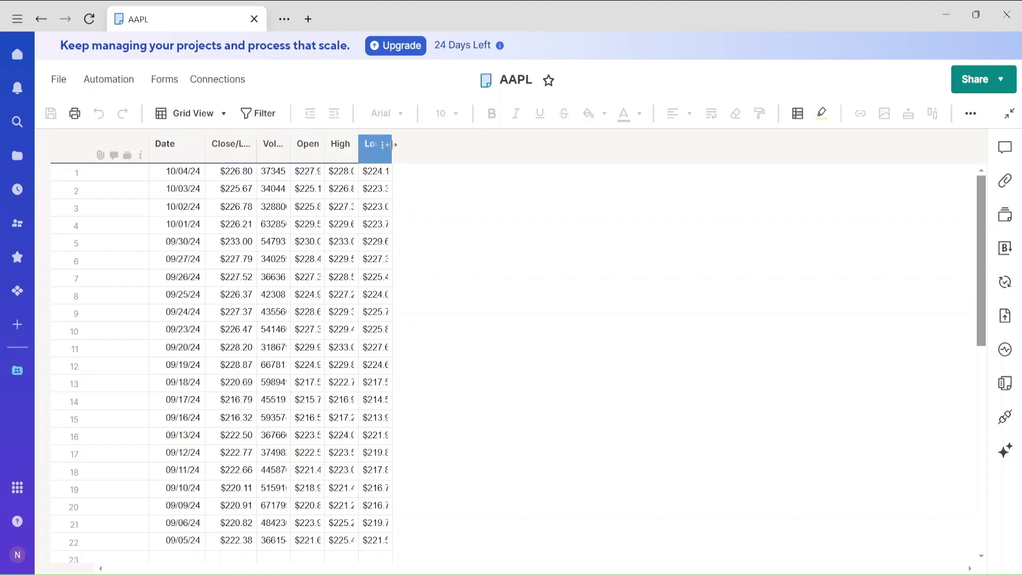
click(365, 158)
click(349, 154)
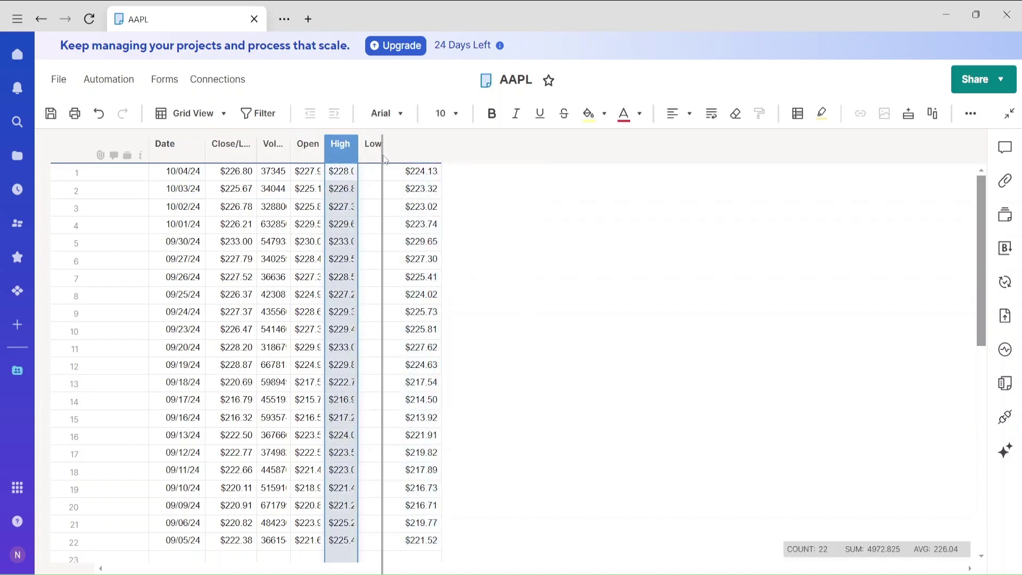
click(307, 151)
drag(360, 157, 357, 157)
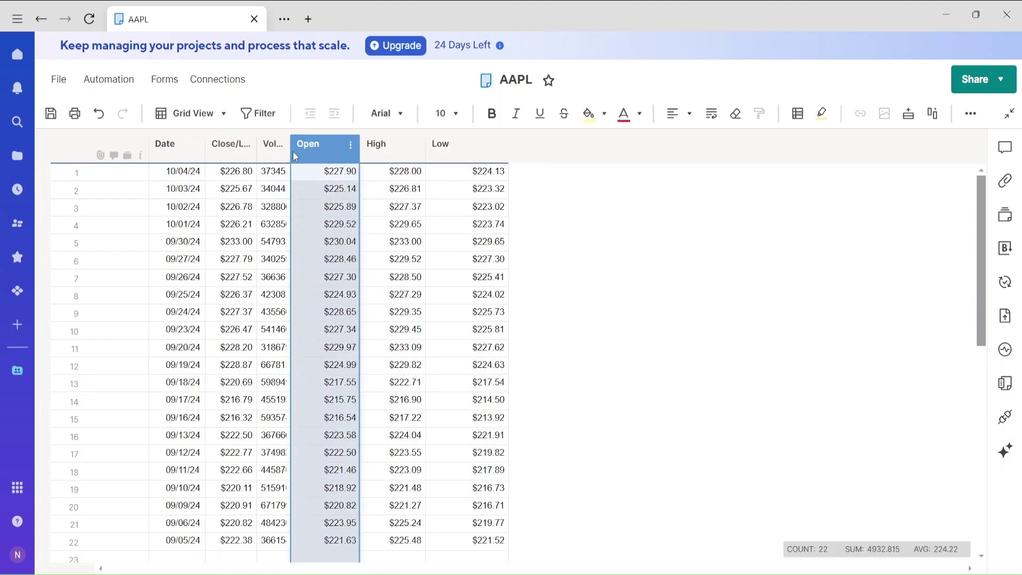
Widen the Volume and Close/Last columns so their full values show.
click(273, 152)
drag(290, 157, 324, 157)
drag(254, 155, 275, 155)
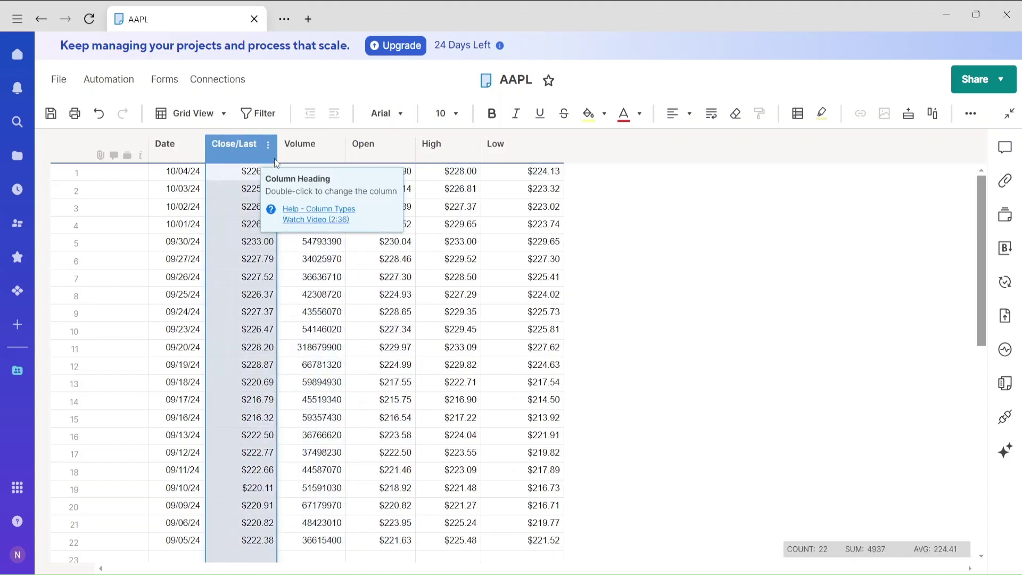
click(628, 194)
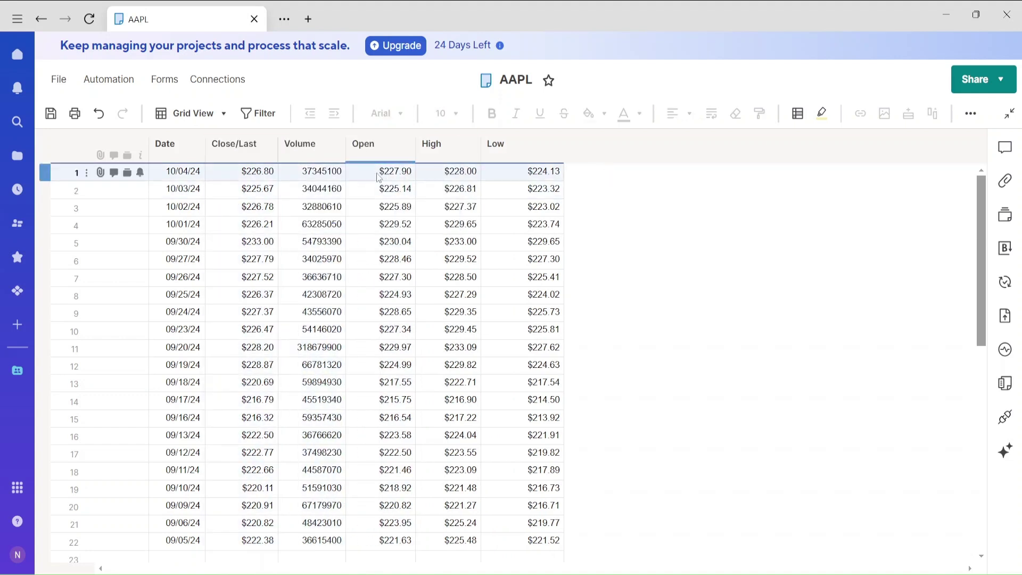
click(253, 151)
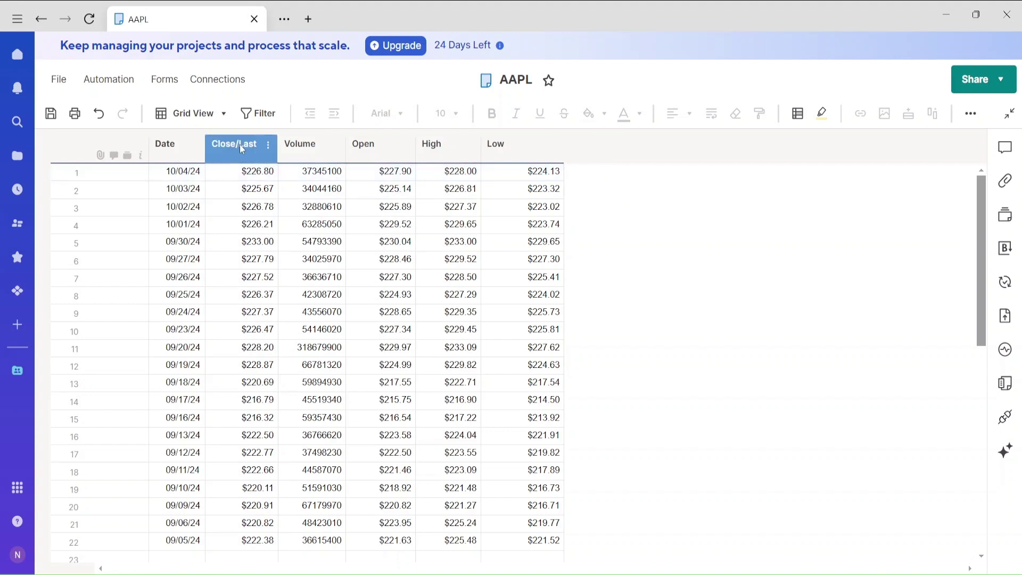
click(240, 149)
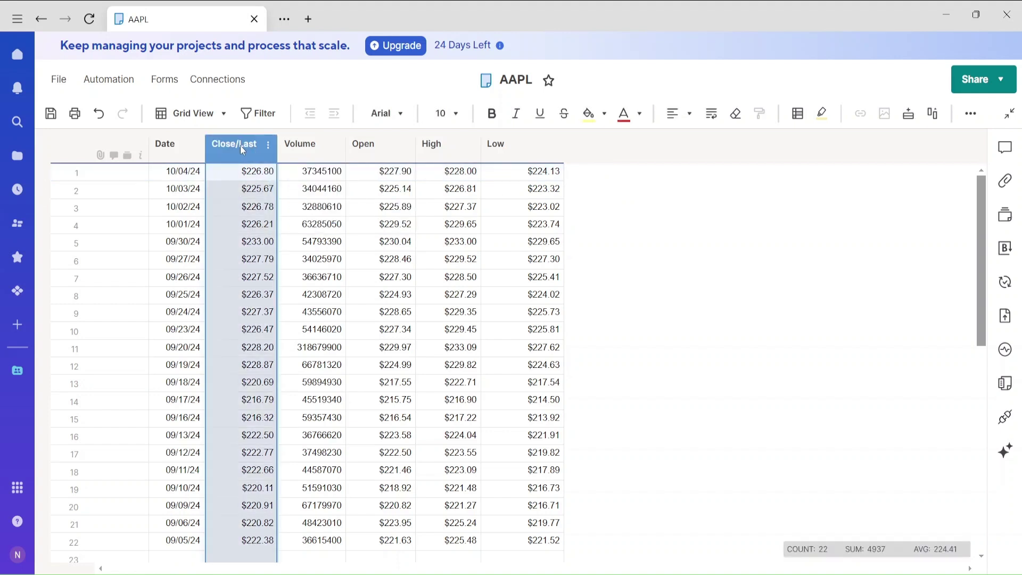
click(365, 144)
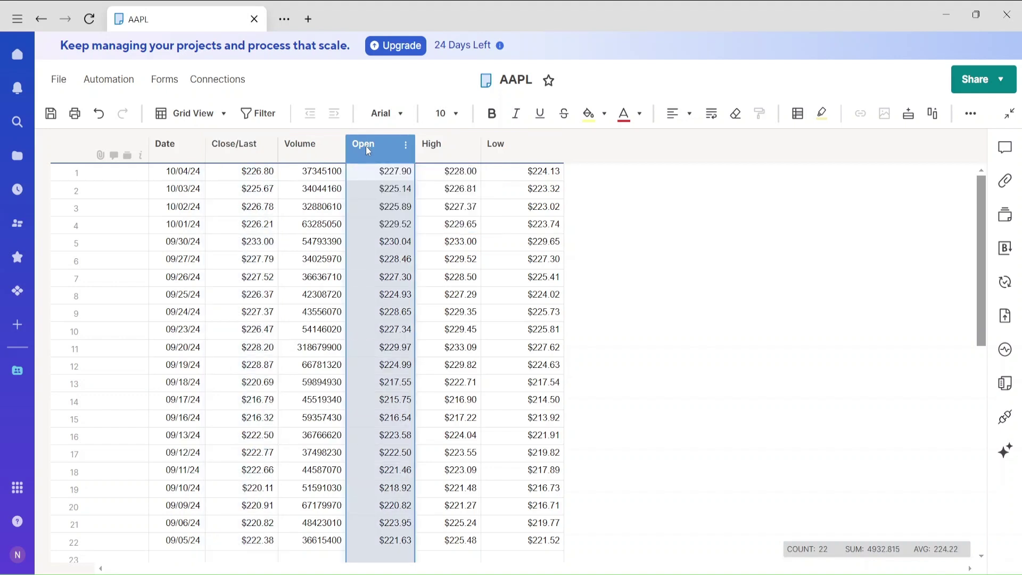
Move the Open column between Close/Last and Volume, then drag Date after Low.
drag(366, 146, 286, 151)
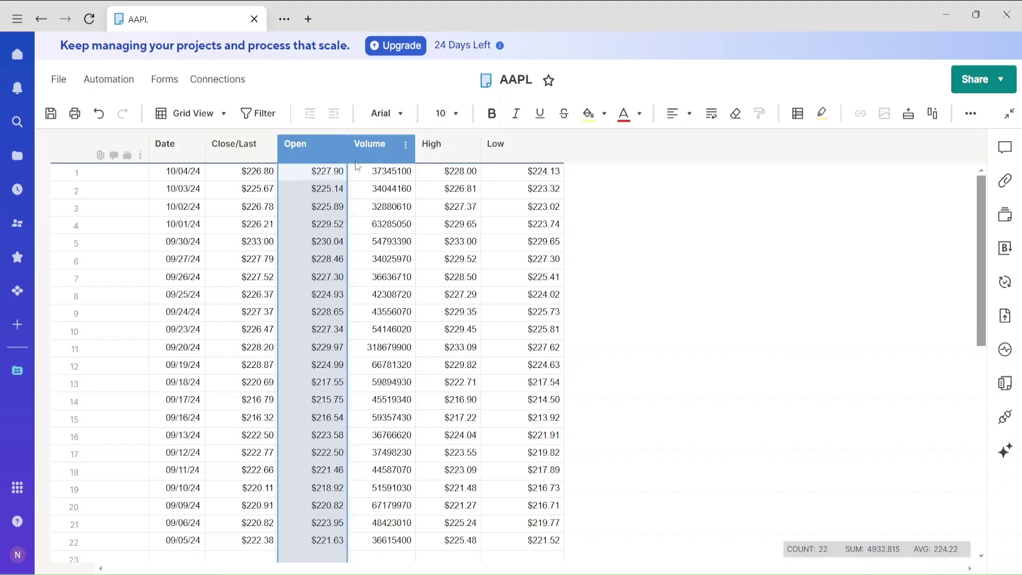
click(181, 153)
mouse_move(163, 154)
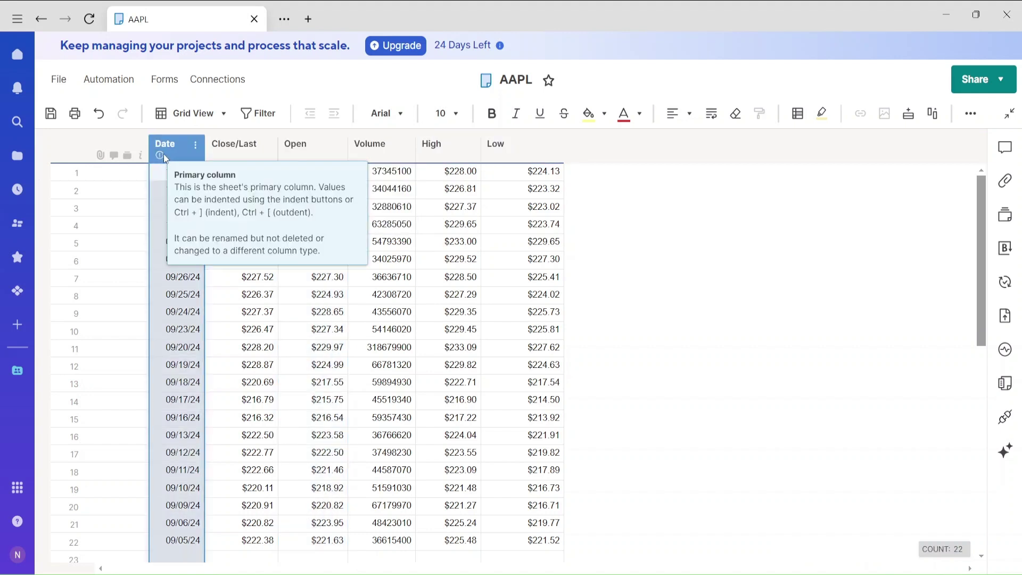
drag(164, 145, 589, 152)
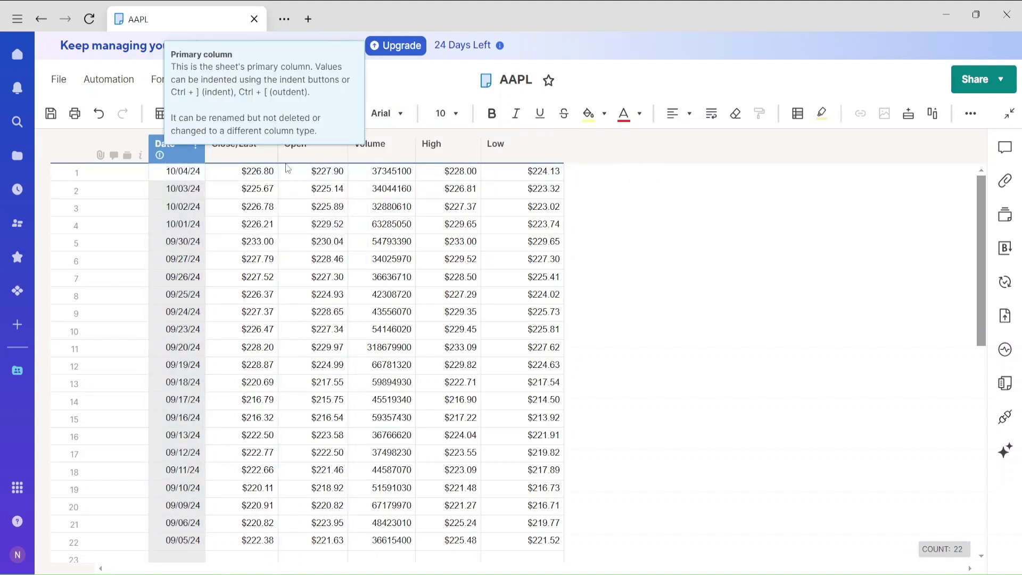
click(522, 159)
click(172, 145)
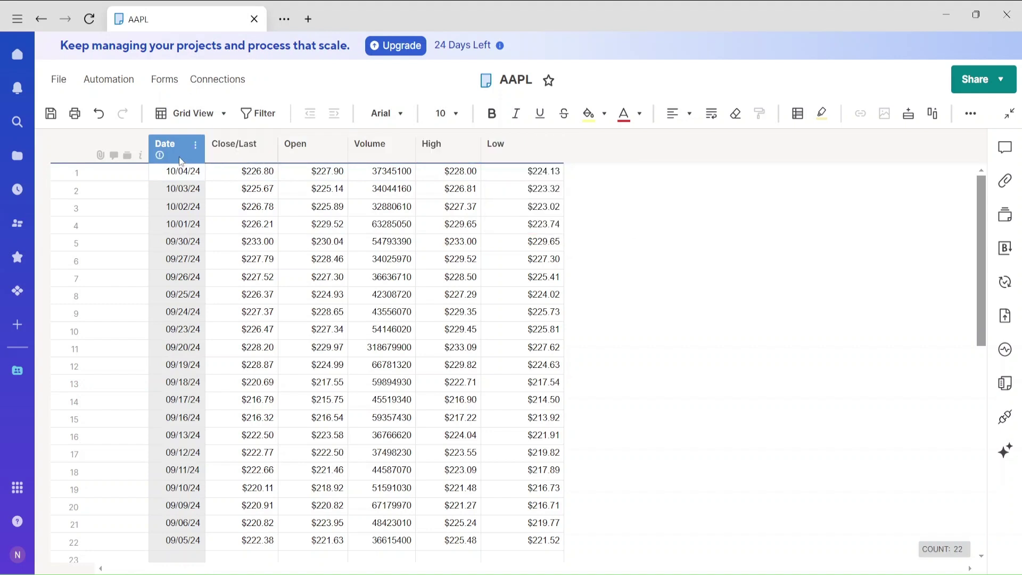
drag(171, 145, 564, 155)
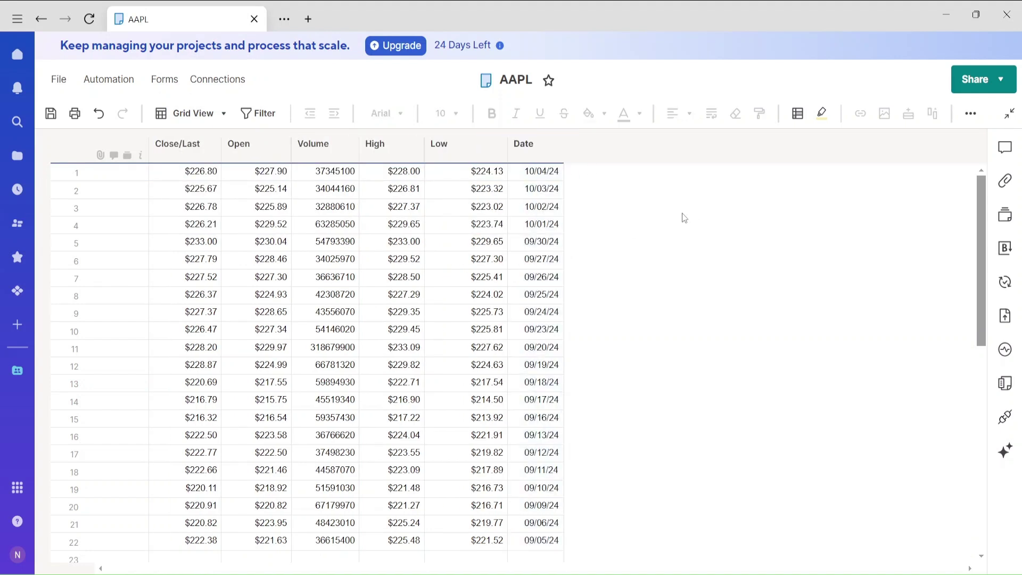
Hide the Date column, then unhide all columns again.
right_click(530, 146)
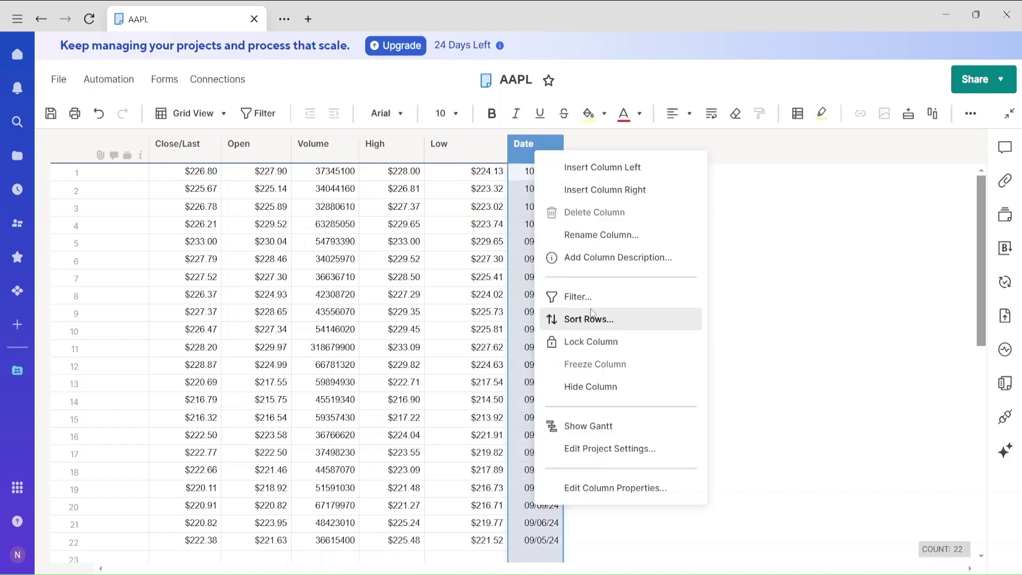
click(605, 385)
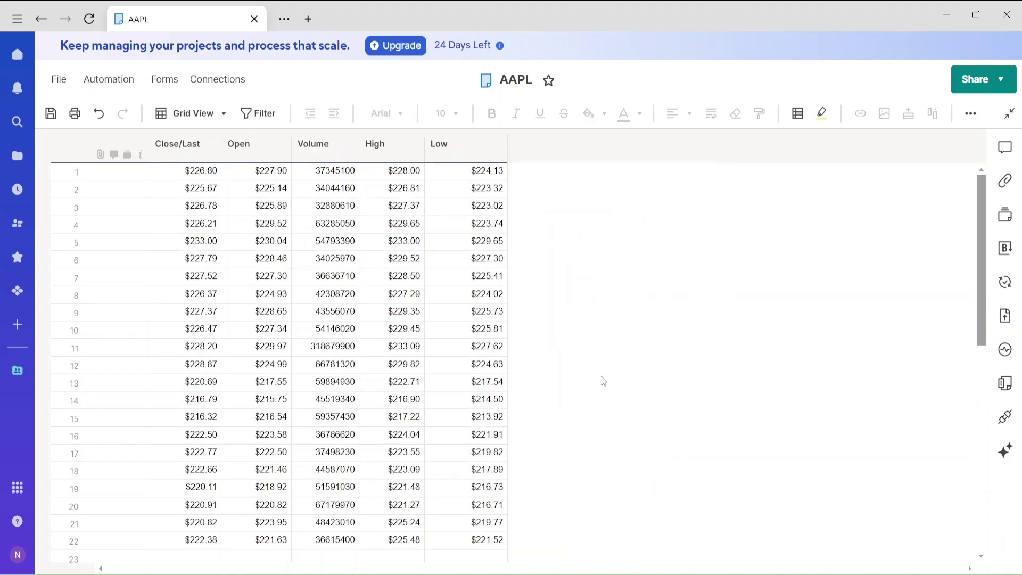
right_click(495, 154)
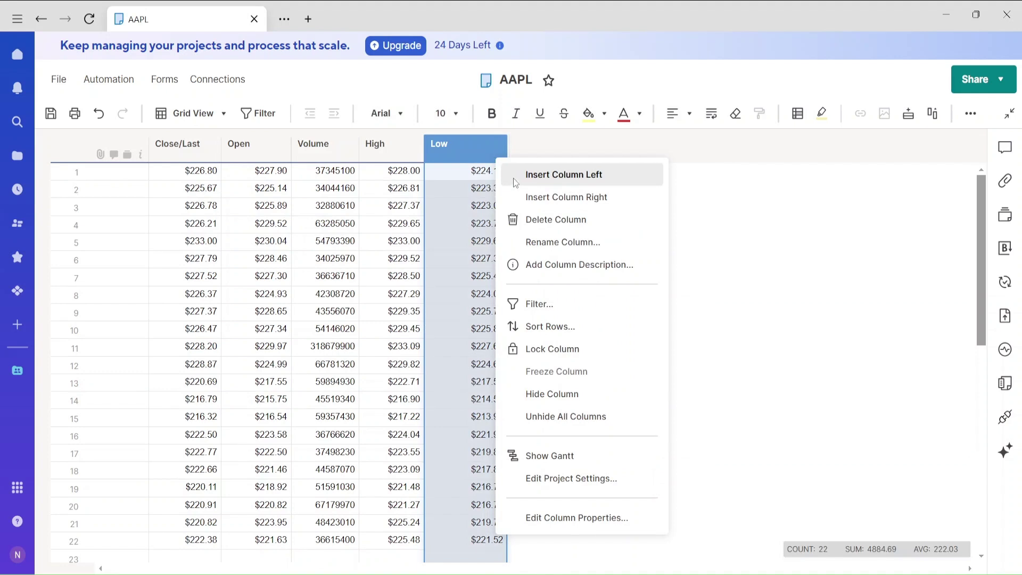
click(573, 416)
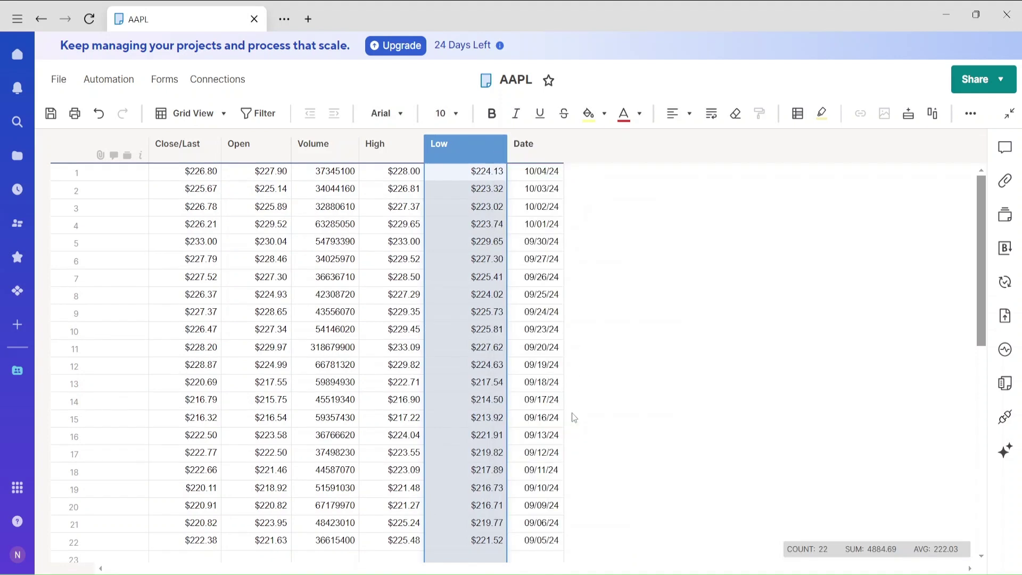
click(615, 362)
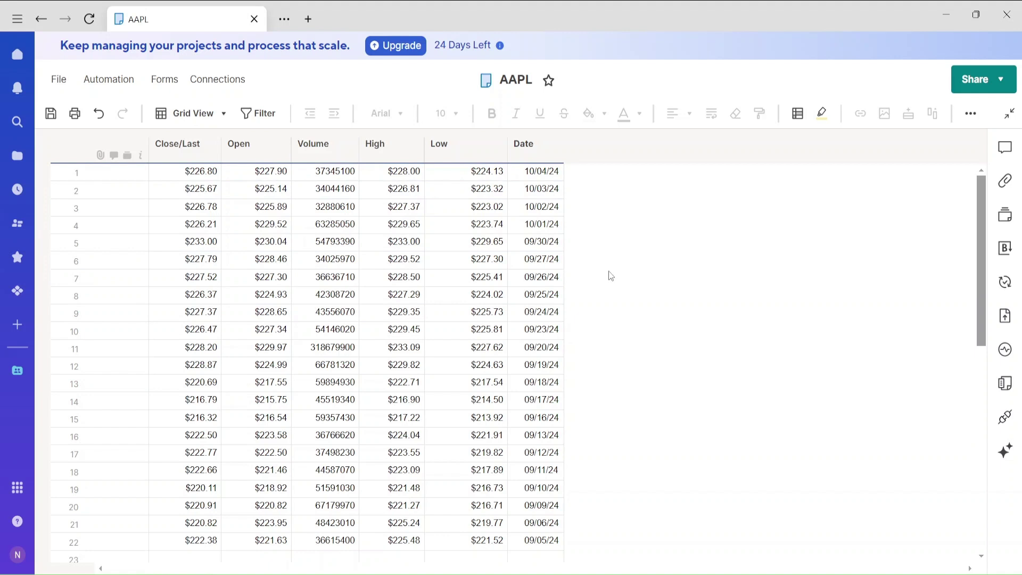
Drag the Date column back to the first column position.
click(519, 153)
drag(497, 160, 172, 158)
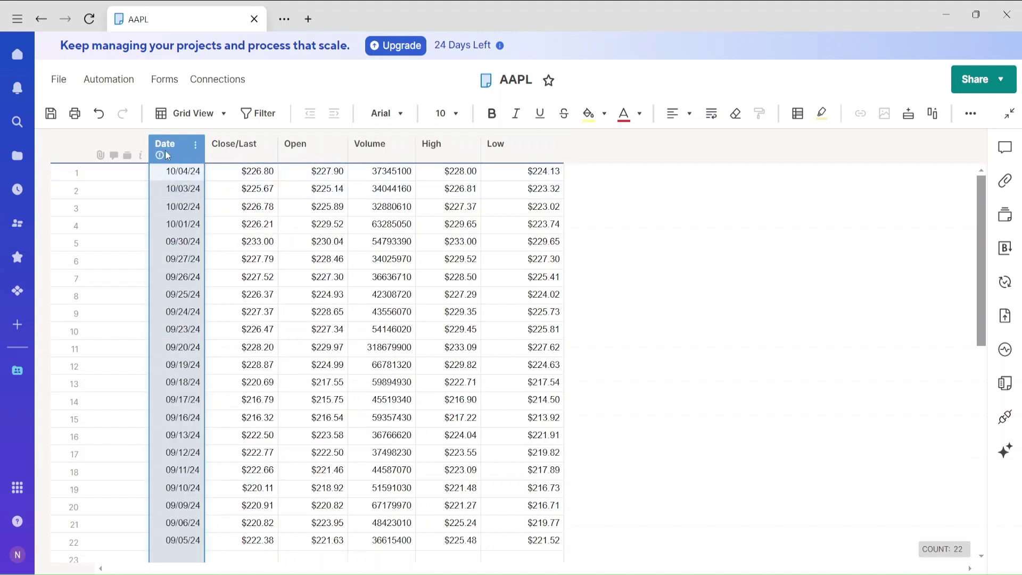
right_click(168, 154)
key(Escape)
right_click(167, 155)
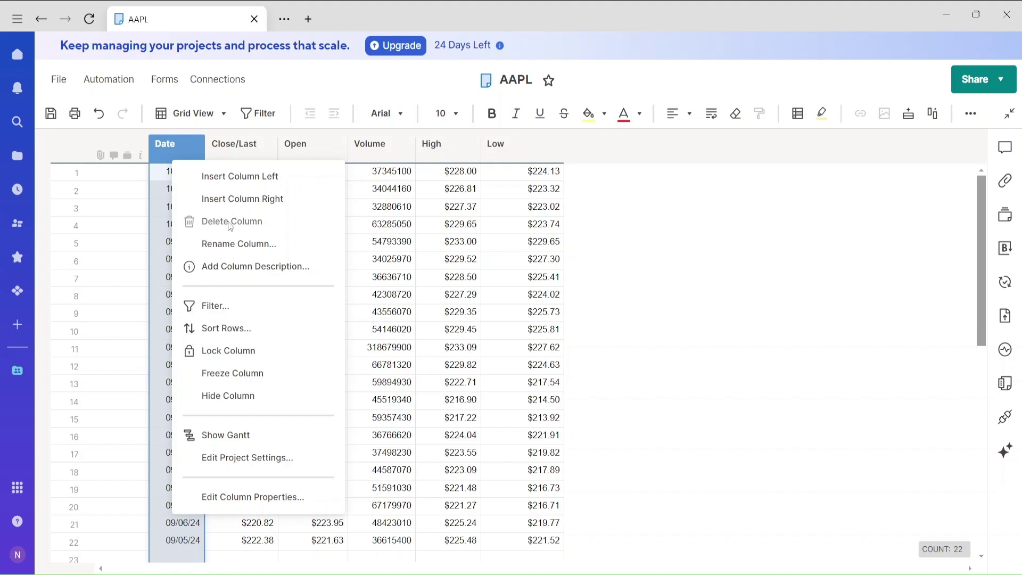
click(173, 145)
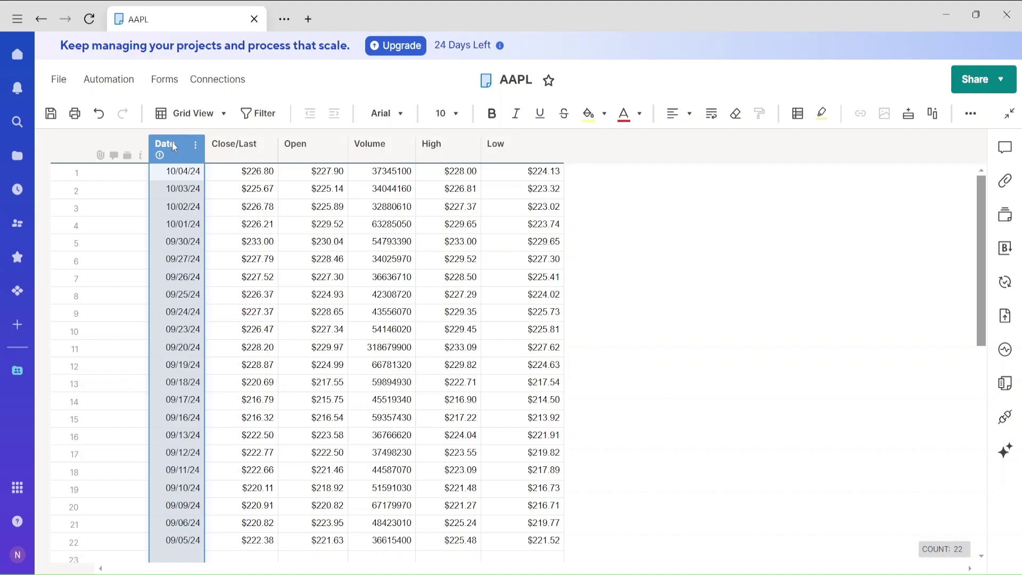
Append 'Time' to the Date column's name so the header reads 'Date Time'.
double_click(172, 142)
click(201, 200)
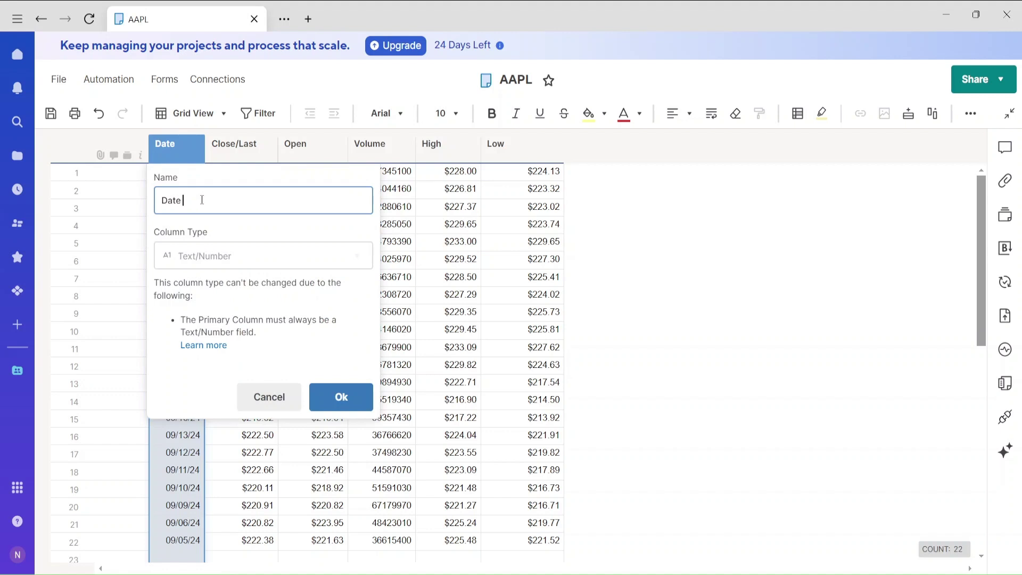
text(Time)
key(Return)
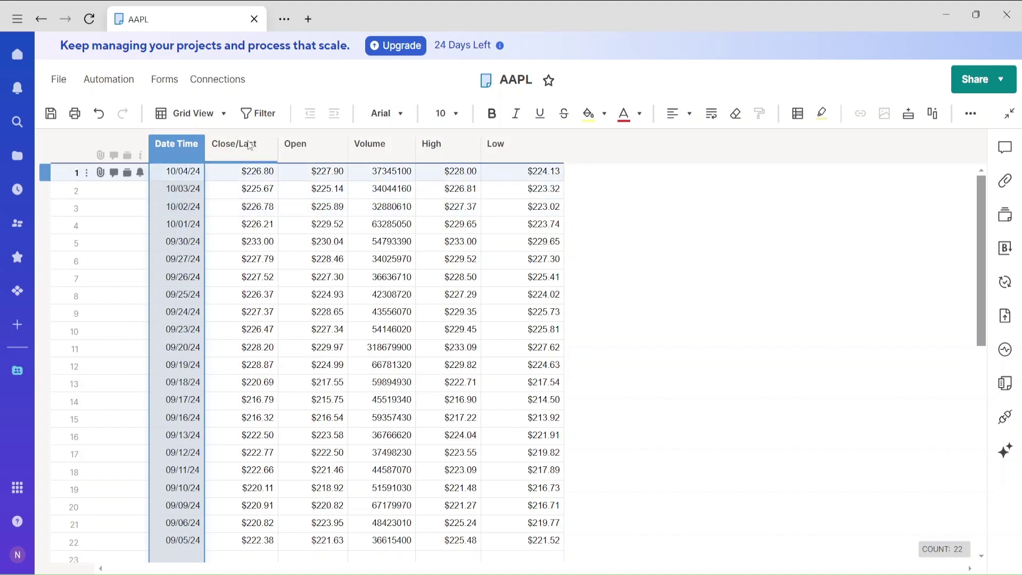
click(758, 254)
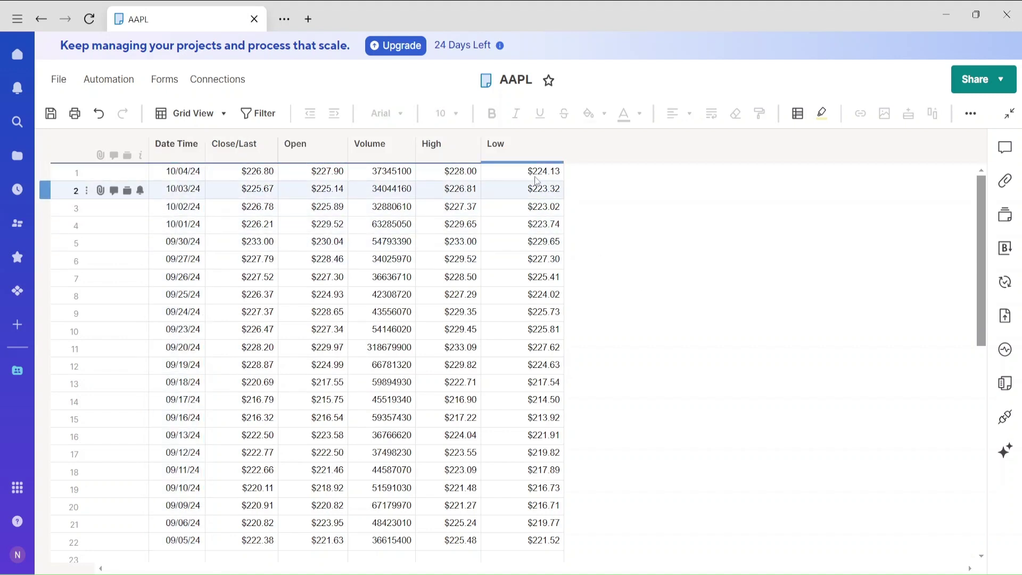
click(525, 159)
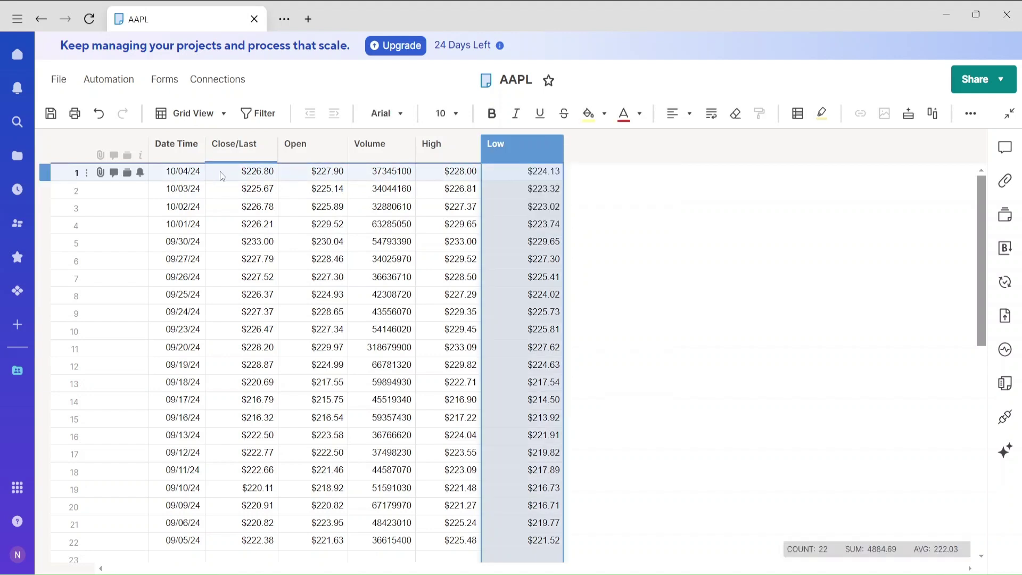
Insert a new column named 'Volume TSLA' to the right of Volume.
right_click(531, 145)
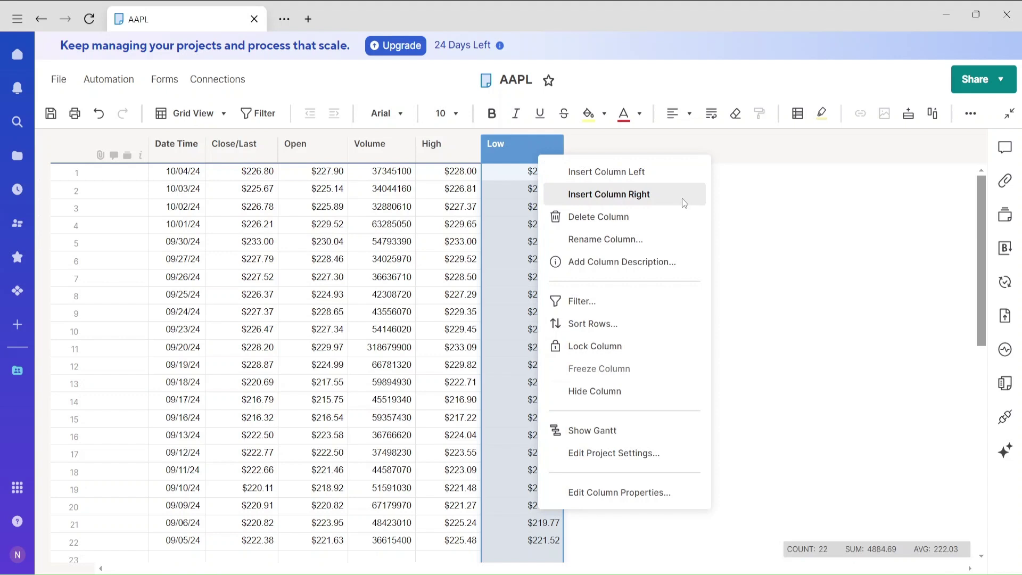
click(515, 148)
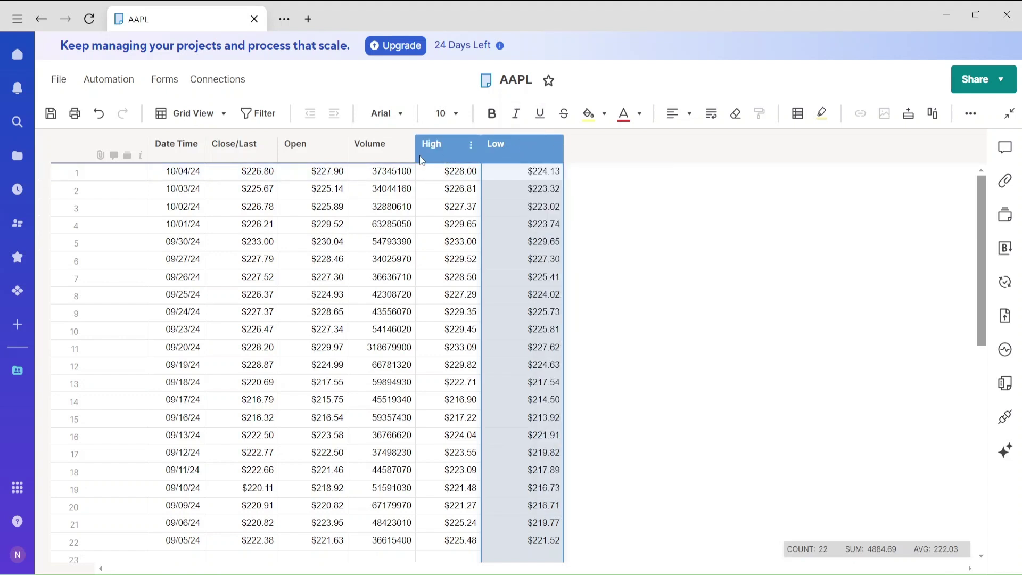
click(391, 154)
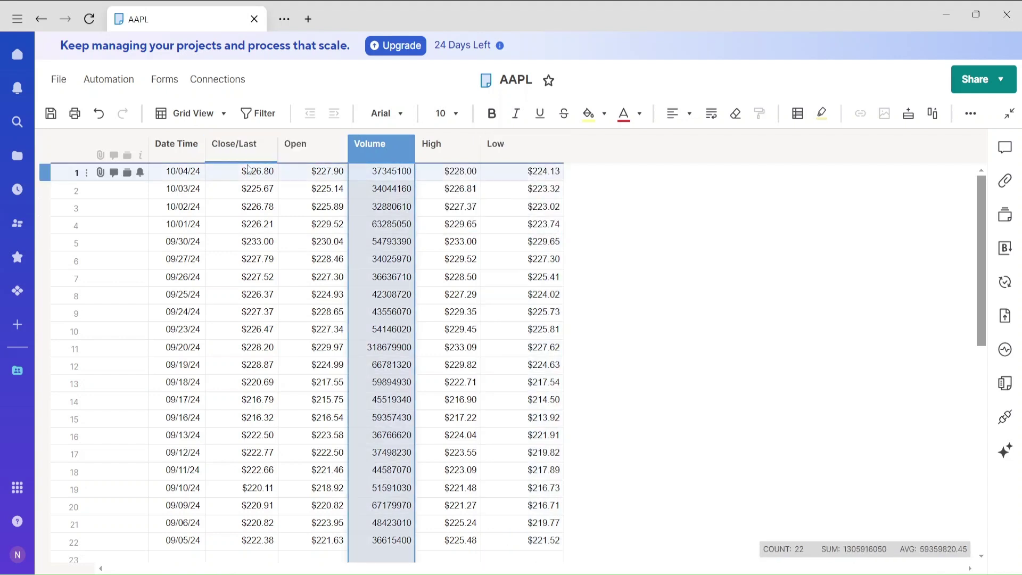
right_click(395, 153)
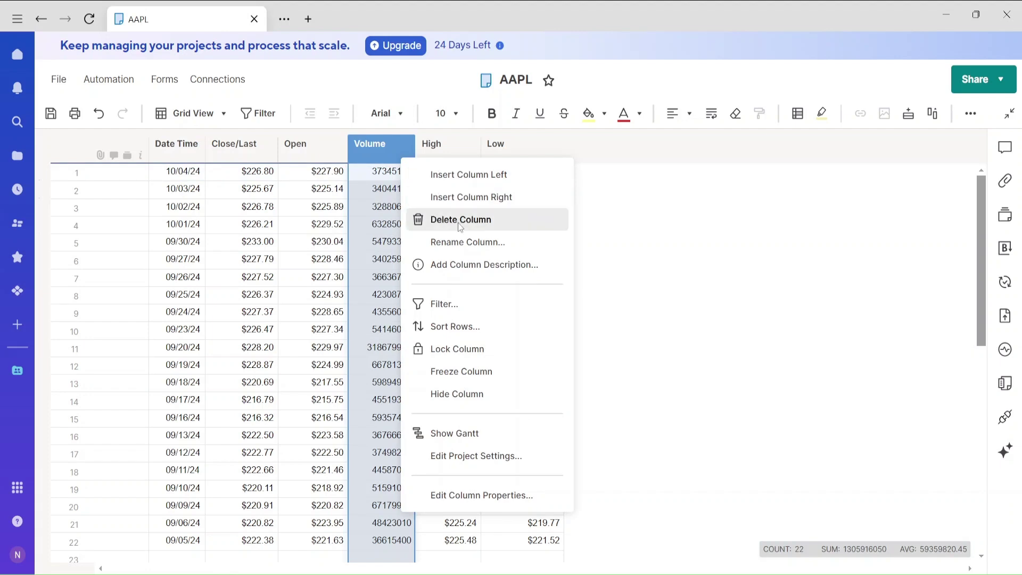
click(459, 200)
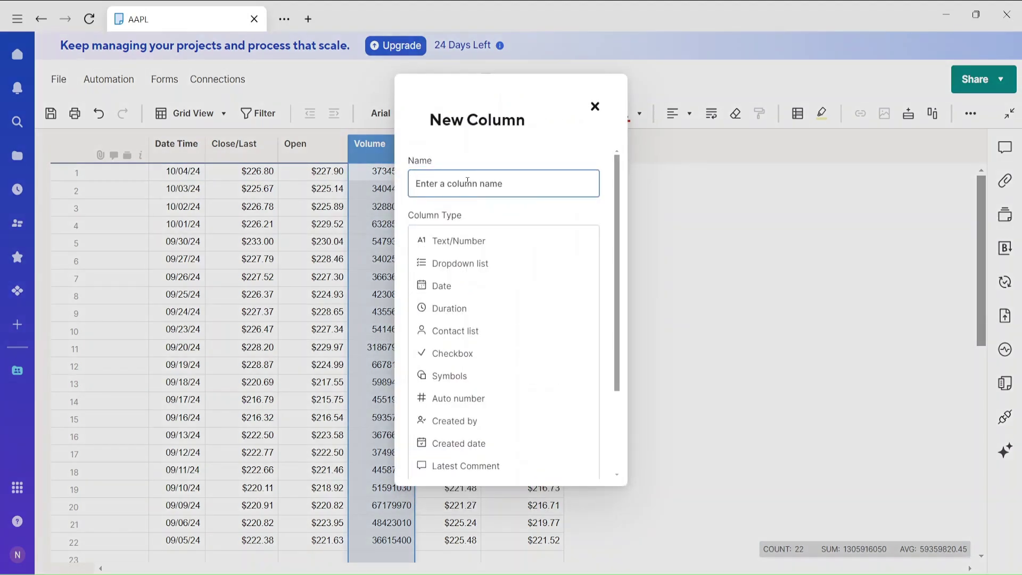
text(Volume TSLA)
key(Return)
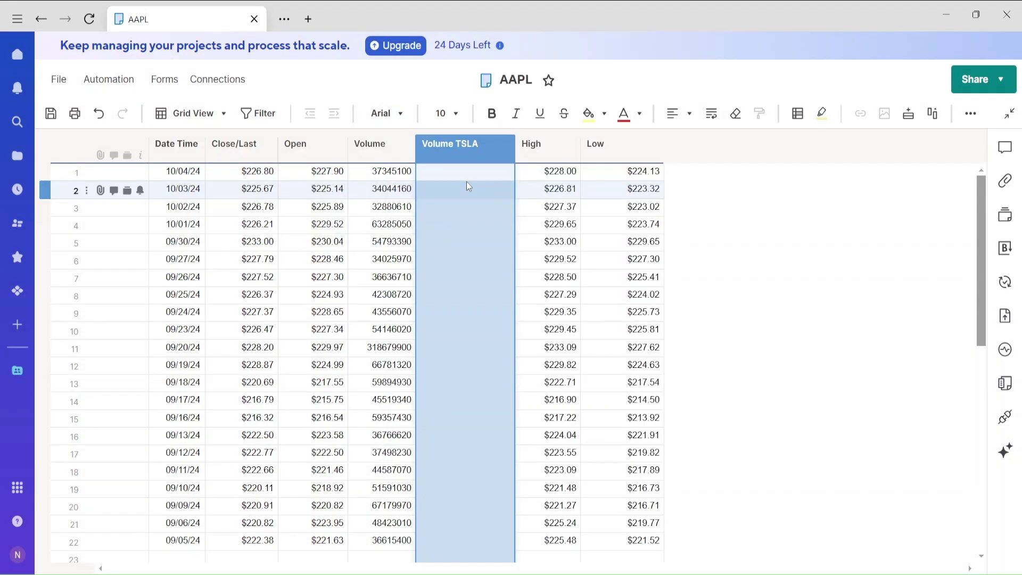
Rename the Volume column to 'AAPL Volume'.
click(375, 148)
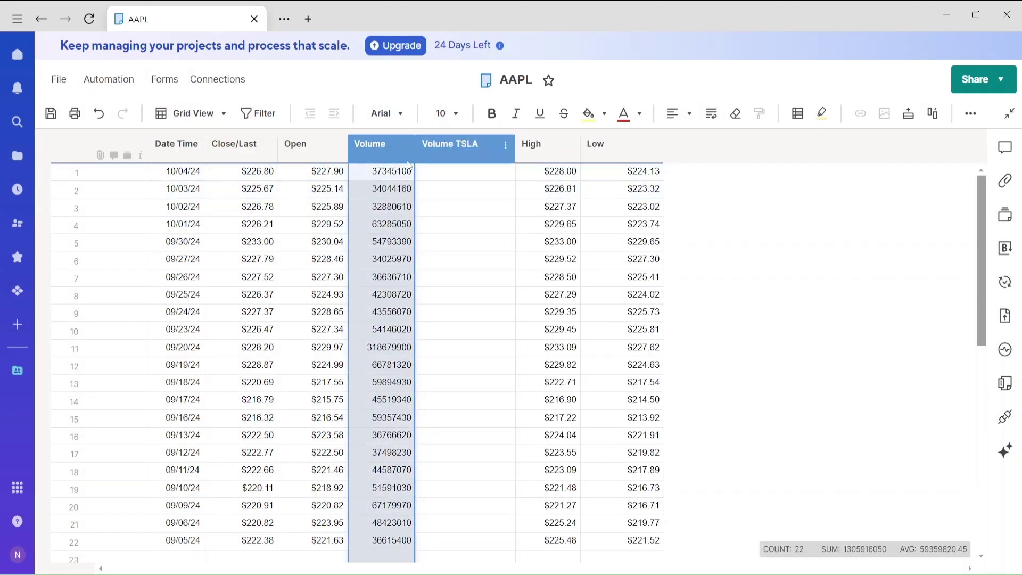
right_click(367, 149)
click(404, 241)
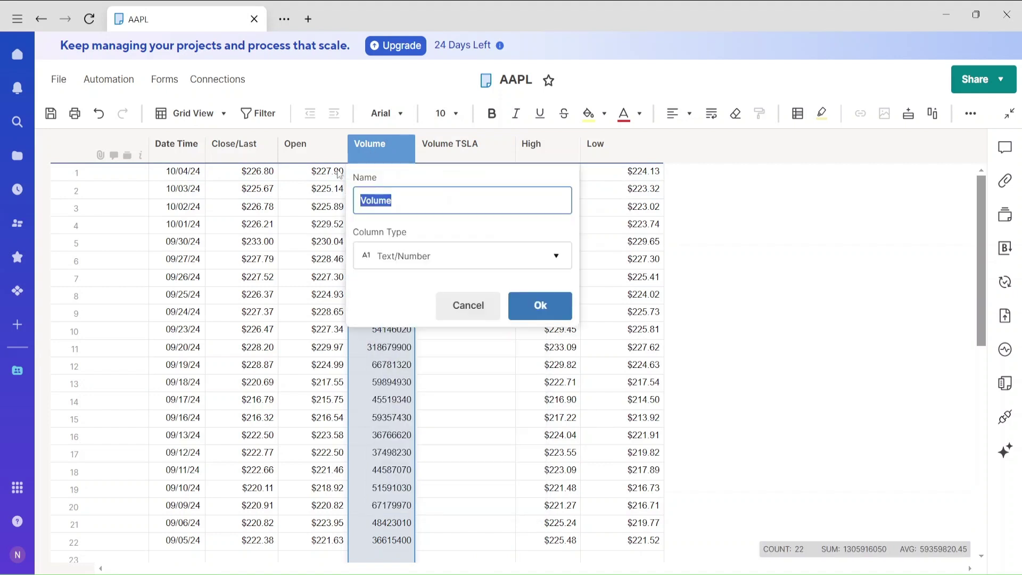
click(362, 199)
text(AAPL)
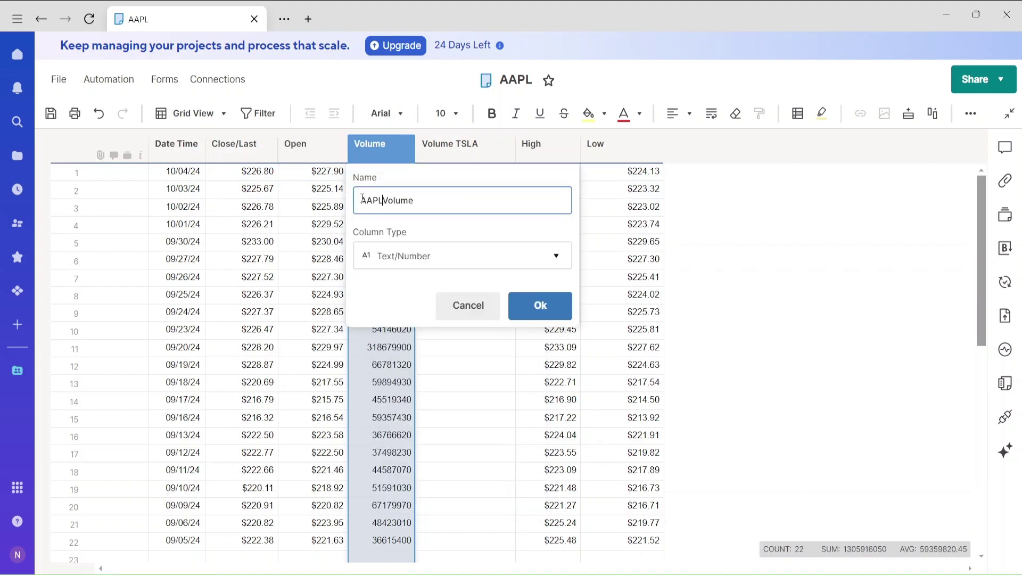
key(Return)
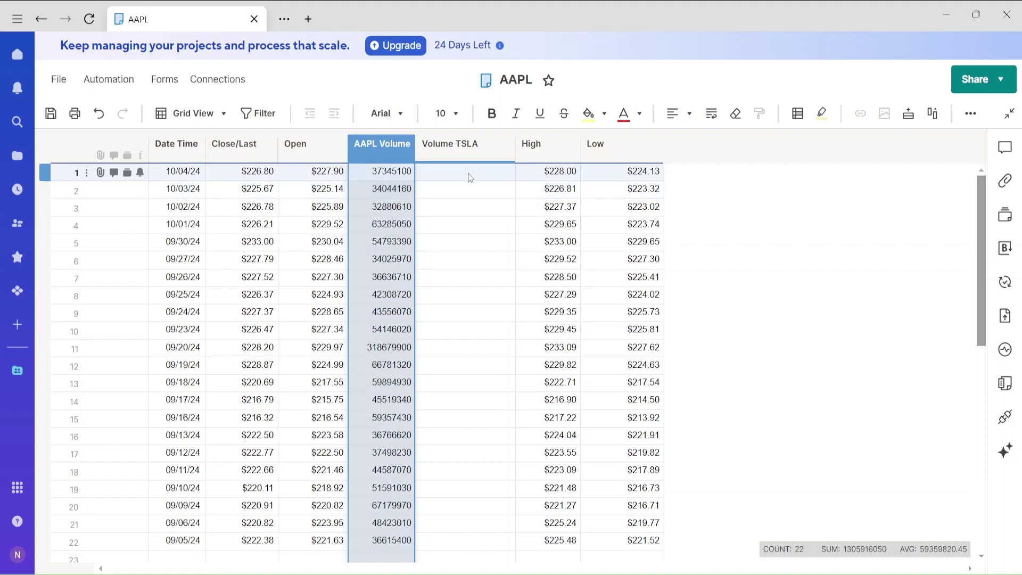
Select the first Volume TSLA cell, then head back toward the workspace, triggering the save prompt.
shift+click(458, 148)
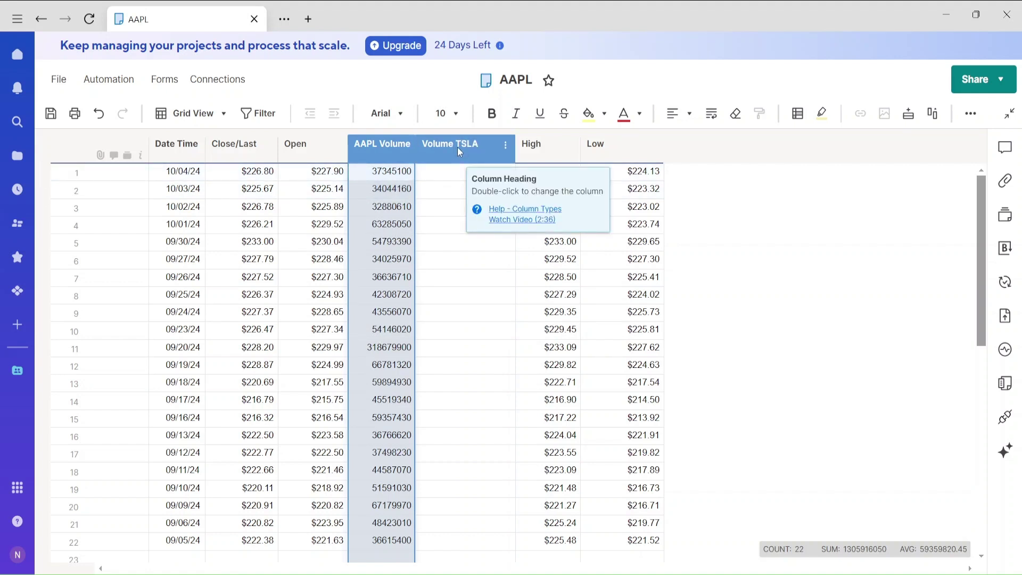
click(456, 167)
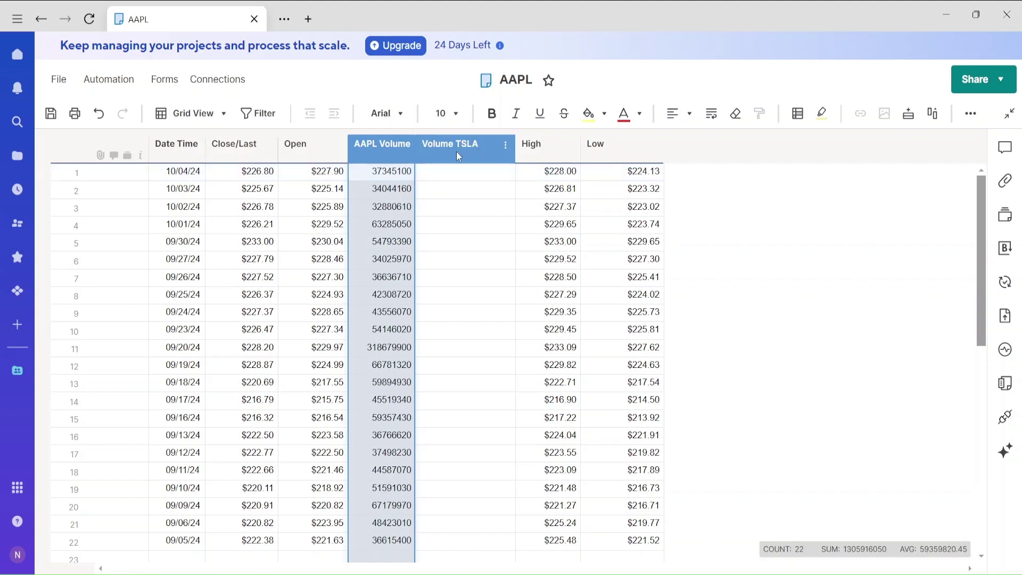
click(41, 19)
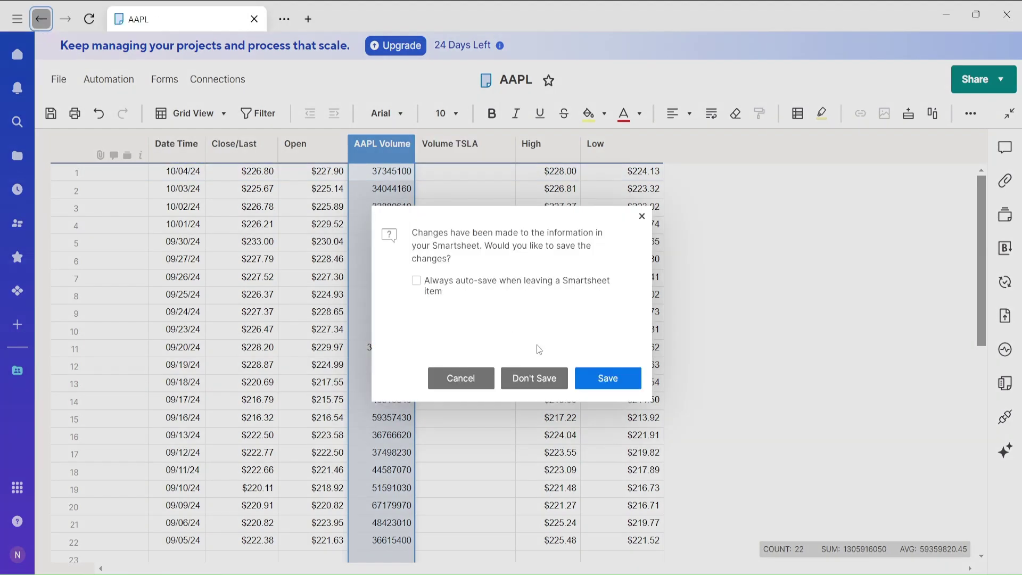
Save the AAPL changes and widen the TSLA sheet's Volume column.
click(607, 373)
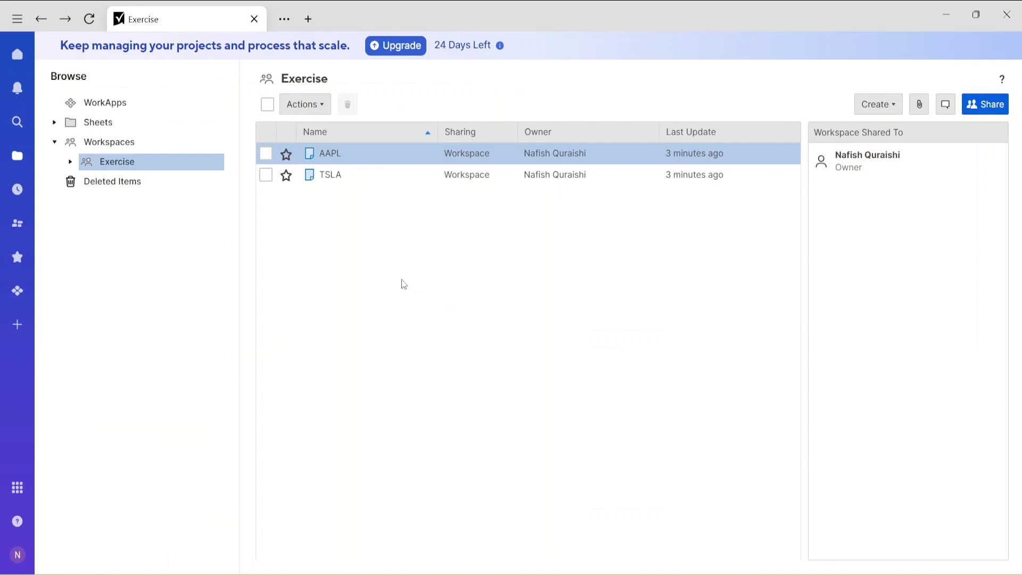
click(329, 177)
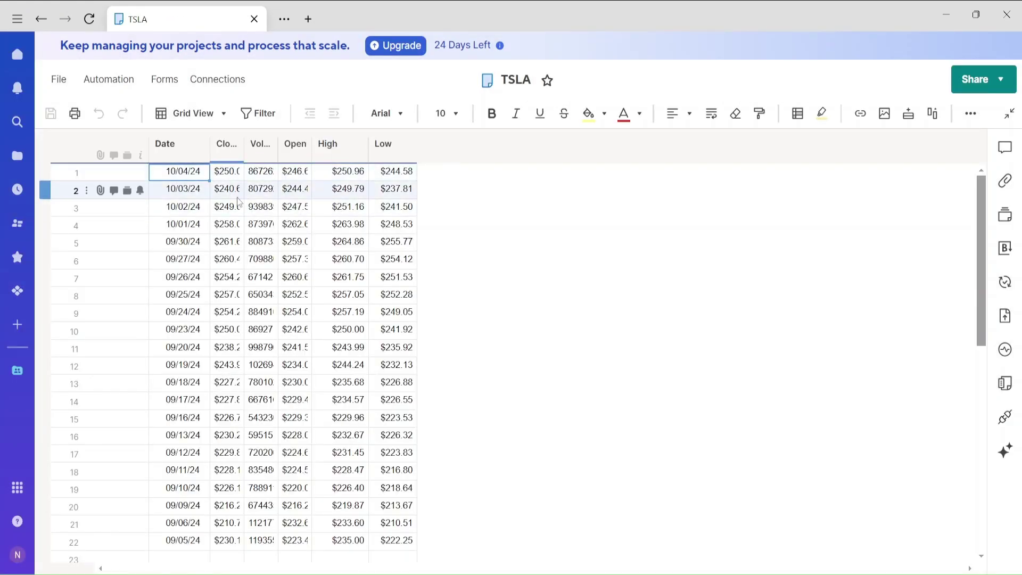
click(273, 154)
drag(294, 157, 300, 157)
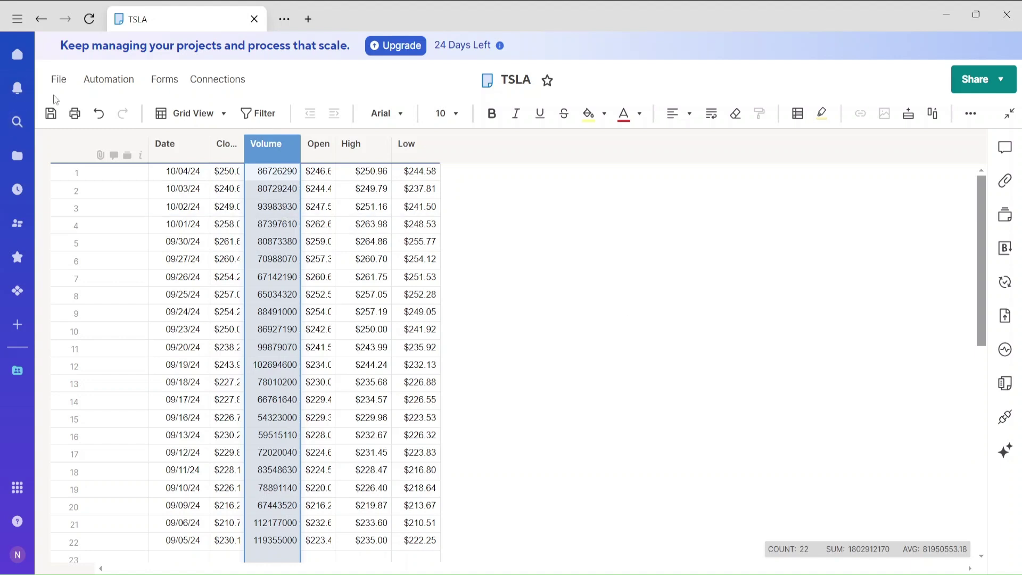
Save the TSLA sheet and reopen the AAPL sheet from the workspace.
click(51, 109)
click(41, 19)
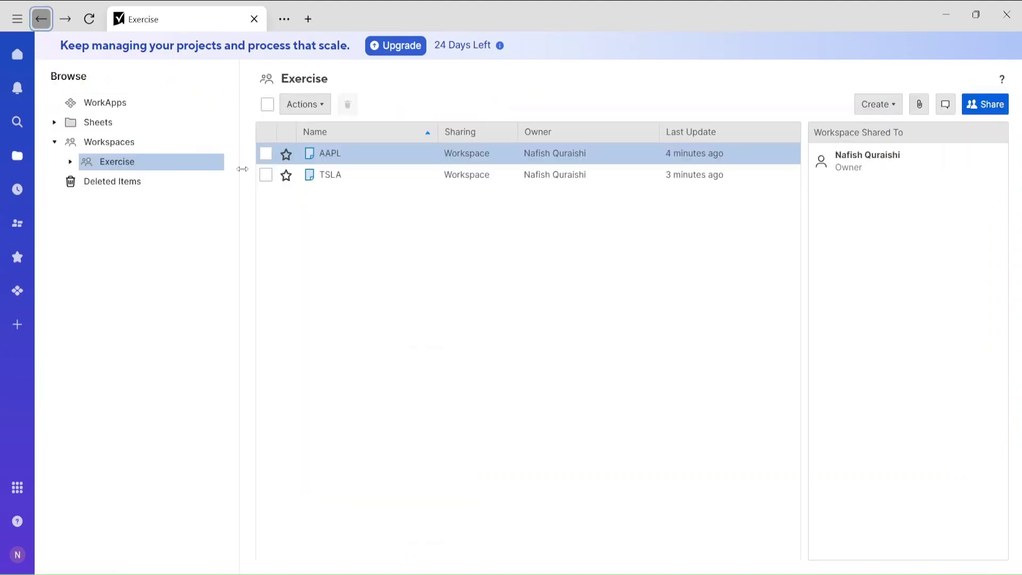
click(319, 154)
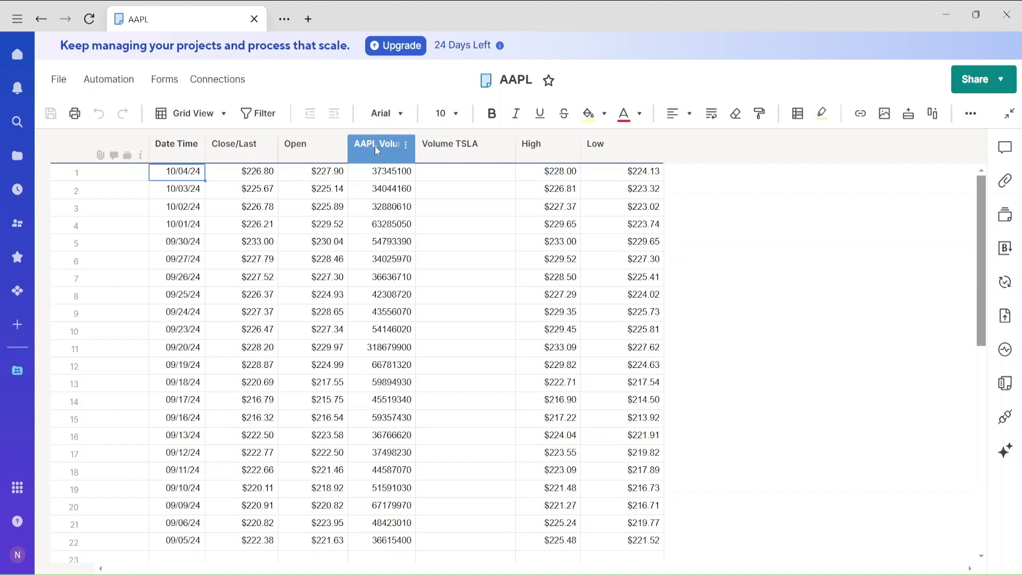
Link Volume TSLA from row 1 to the TSLA sheet's Volume column, then reload.
click(433, 175)
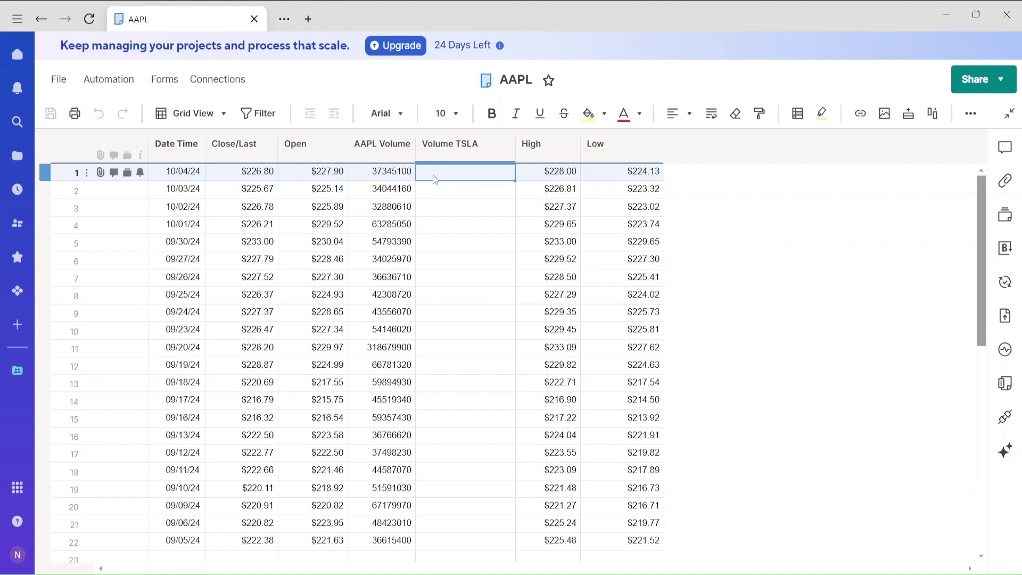
right_click(432, 175)
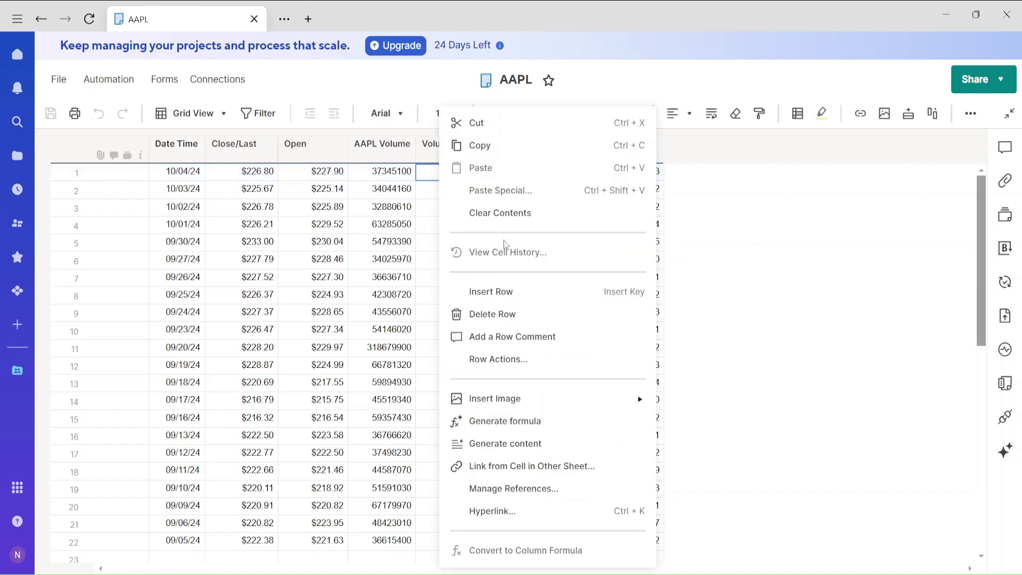
click(508, 467)
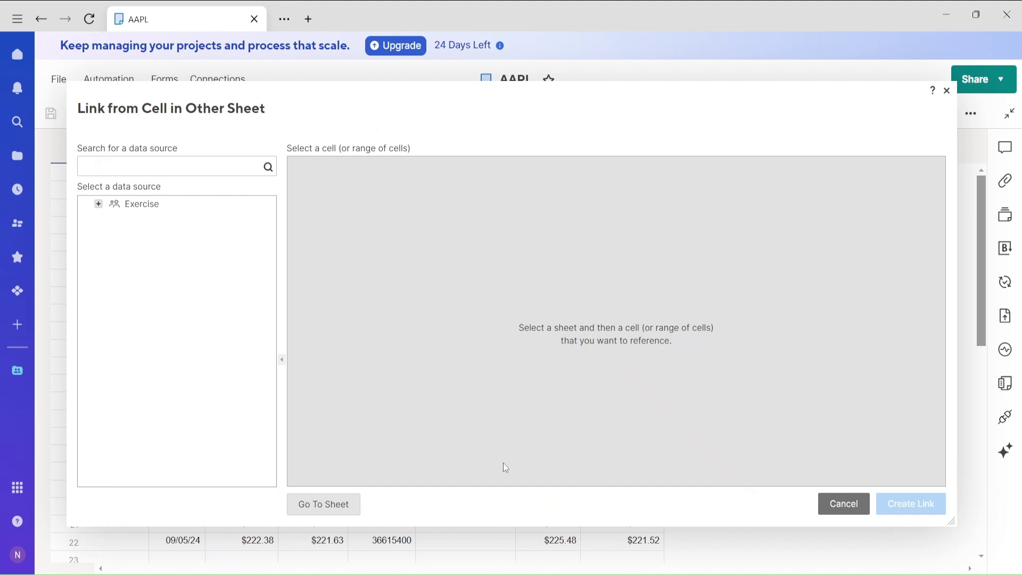
click(98, 204)
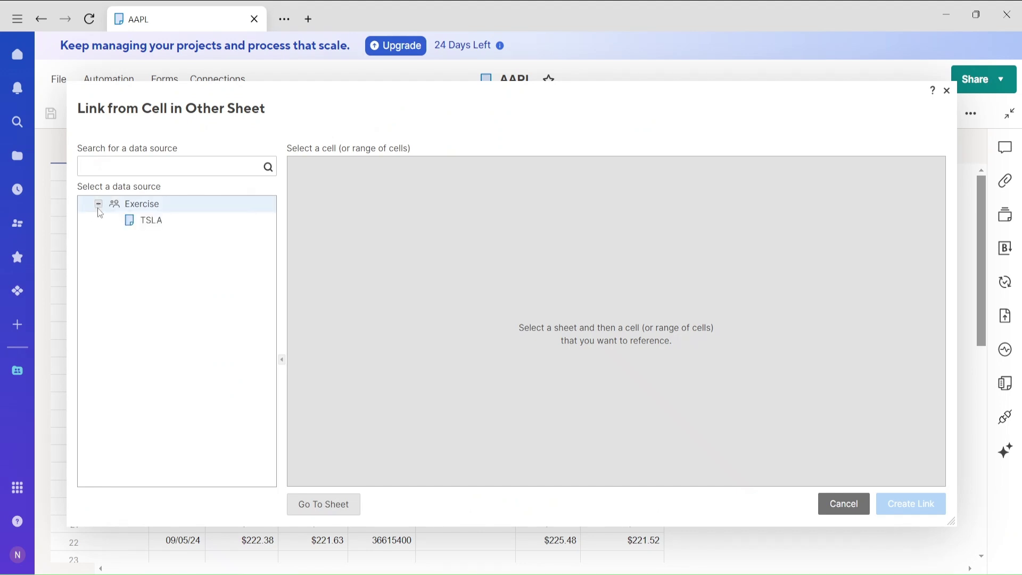
click(135, 224)
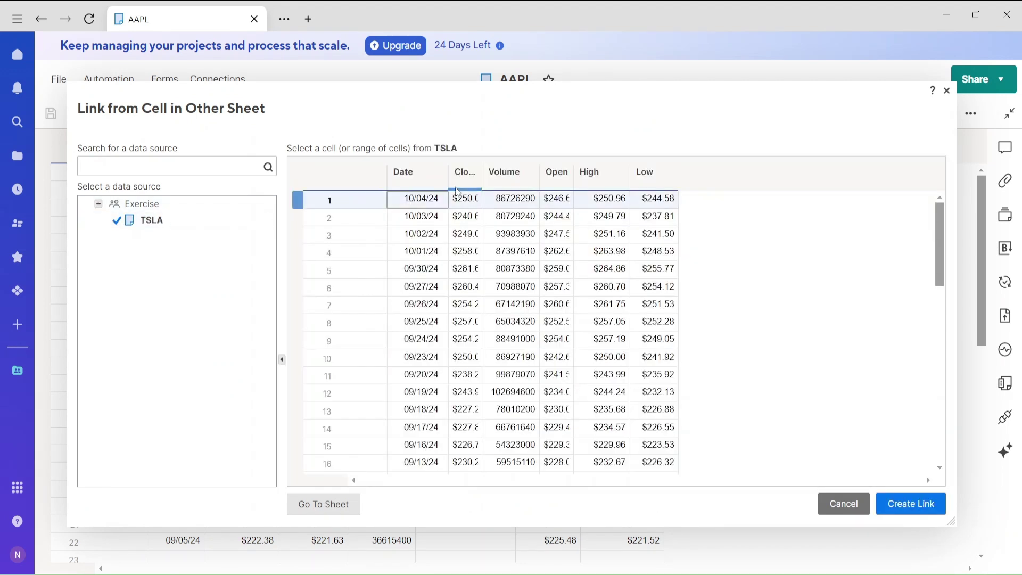
click(511, 179)
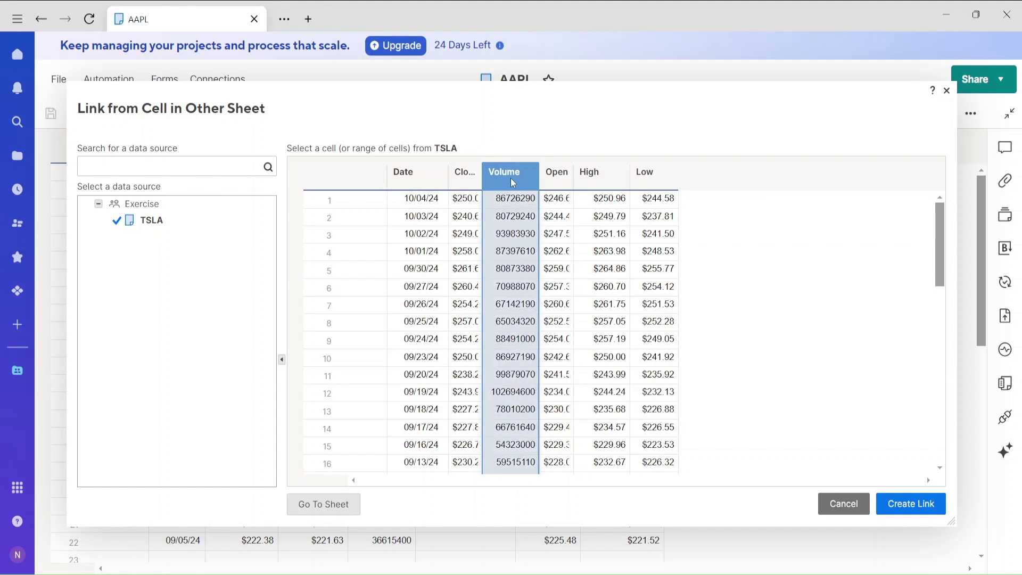
click(908, 505)
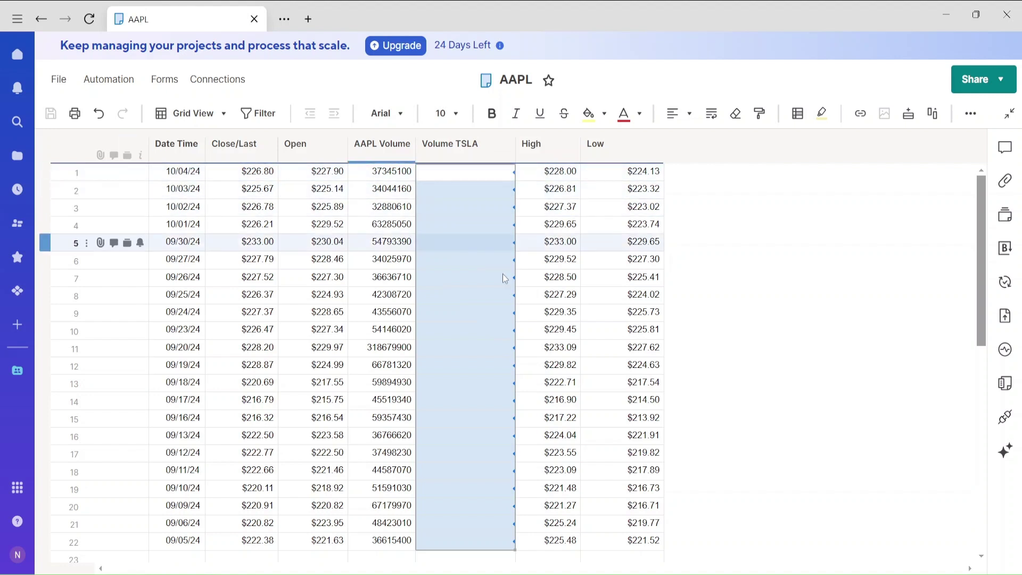
click(89, 20)
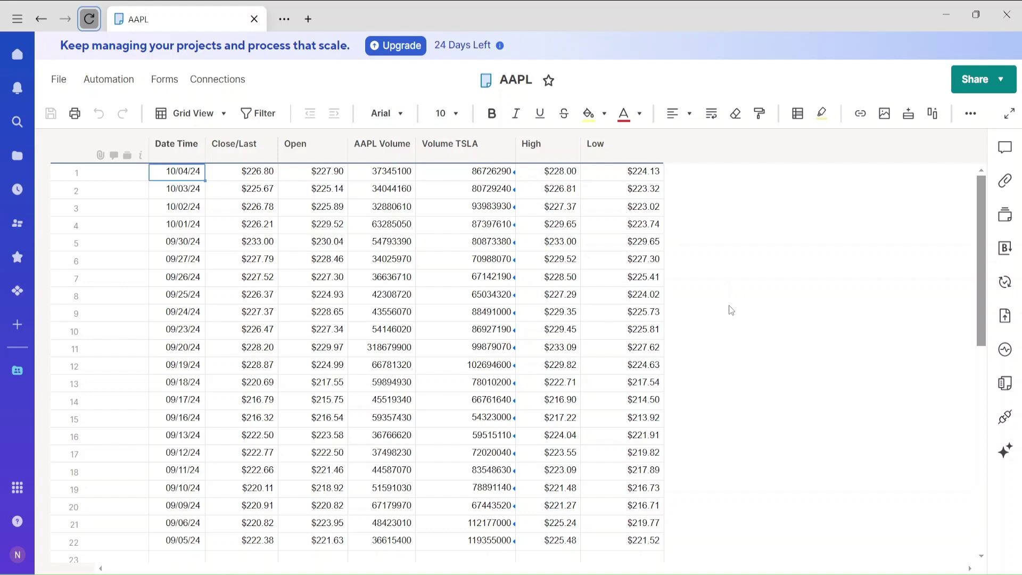
Insert a Delta_Price column right of Low and begin a formula in its row 1 cell.
click(610, 158)
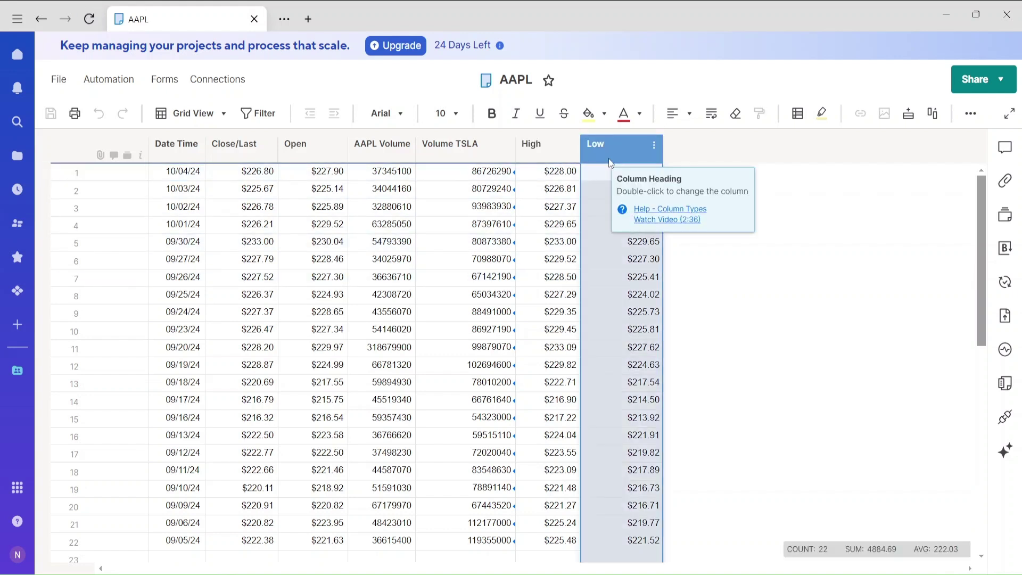
right_click(608, 158)
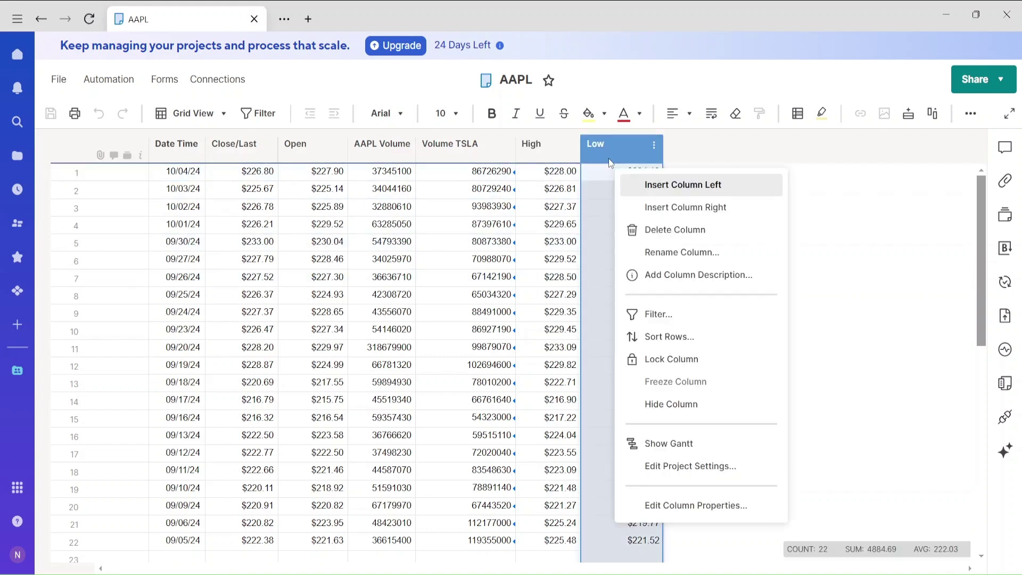
click(684, 215)
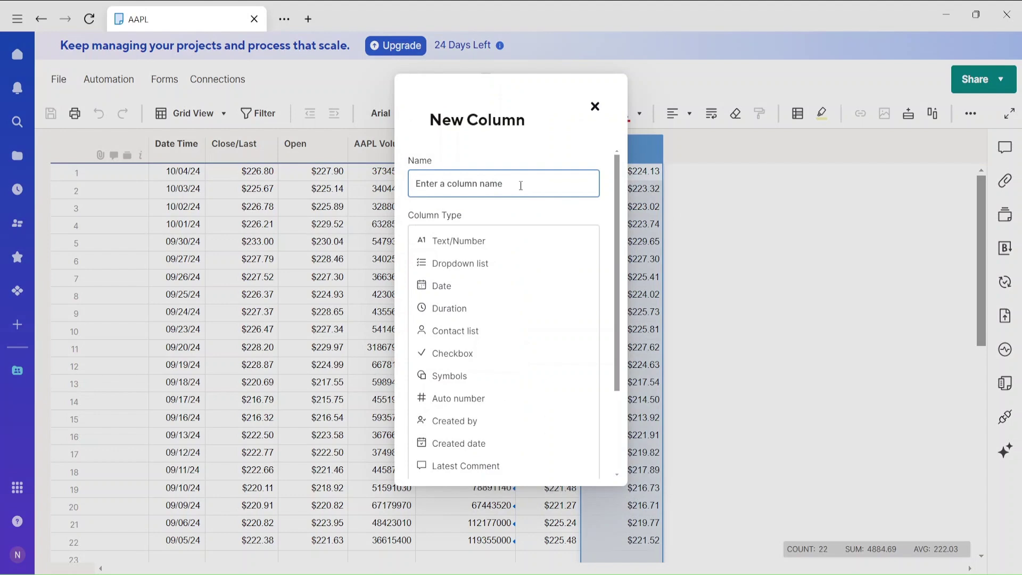
text(Delta_Price)
key(Return)
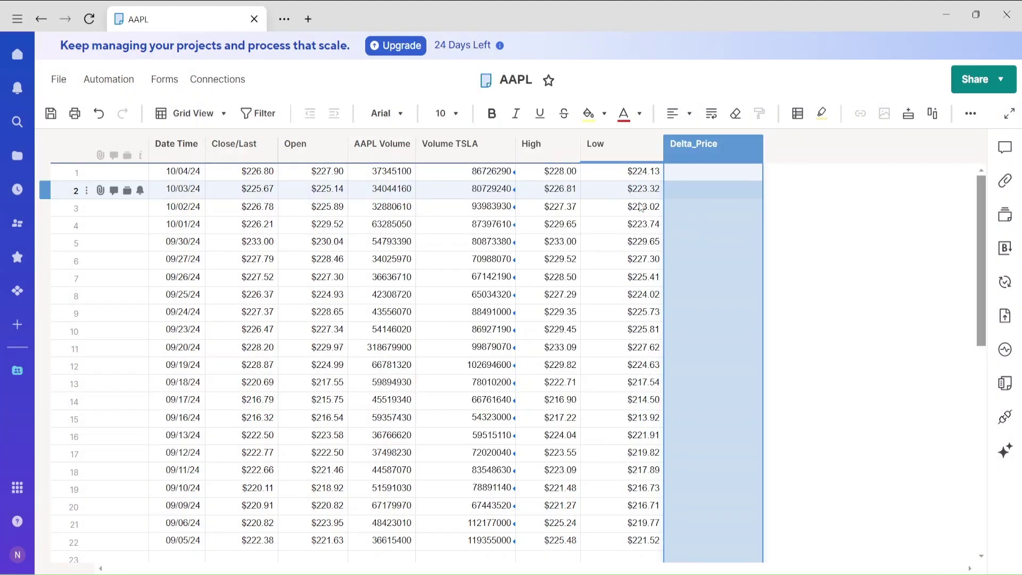
click(691, 174)
text(=)
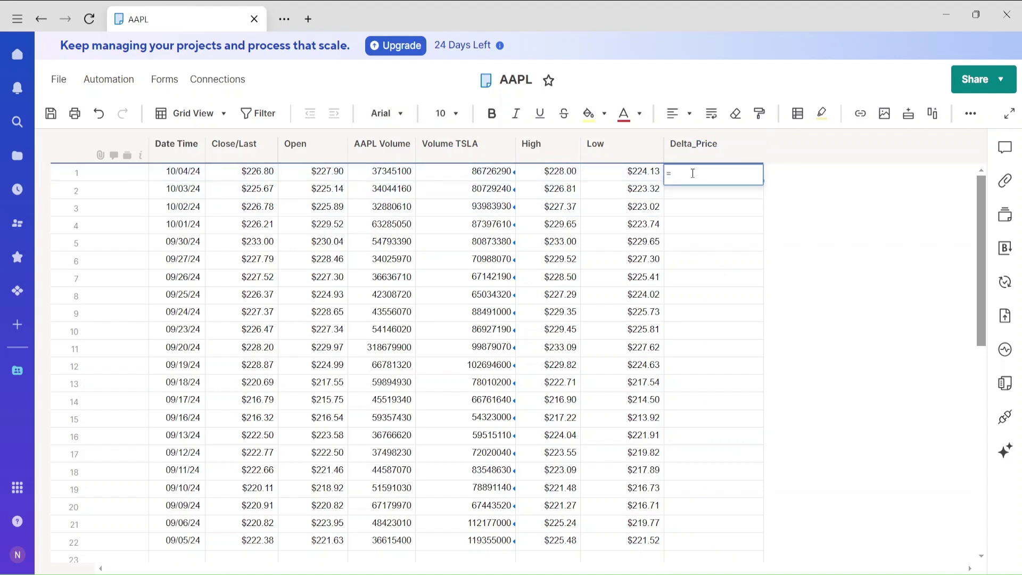
click(324, 173)
text(-)
click(231, 173)
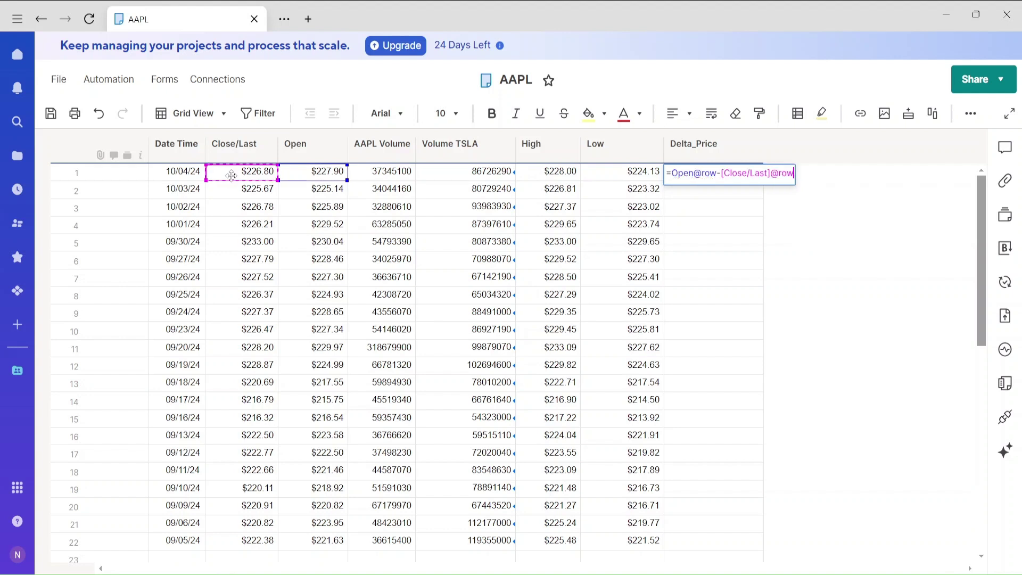
key(Return)
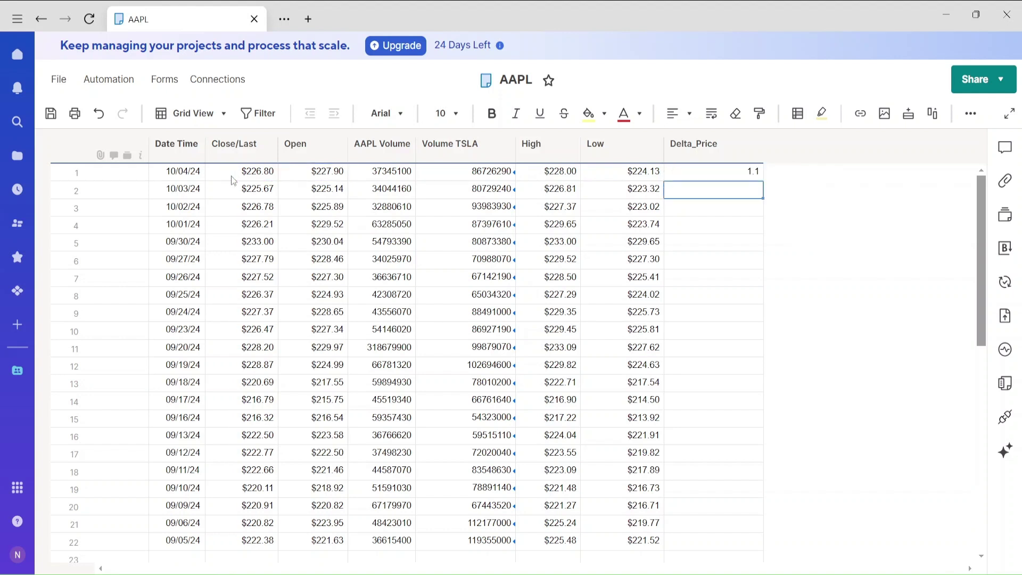
click(698, 174)
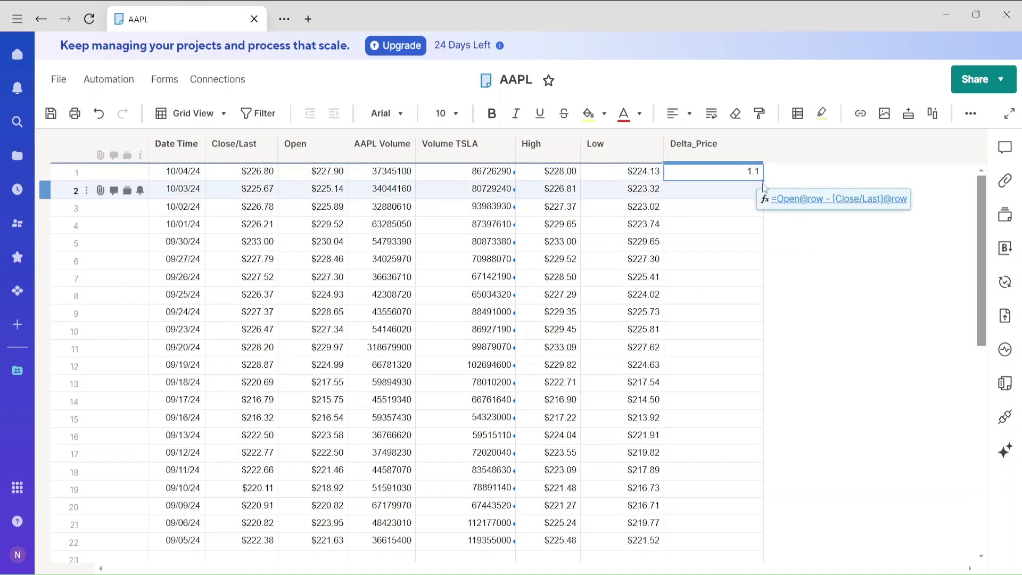
drag(763, 183, 742, 506)
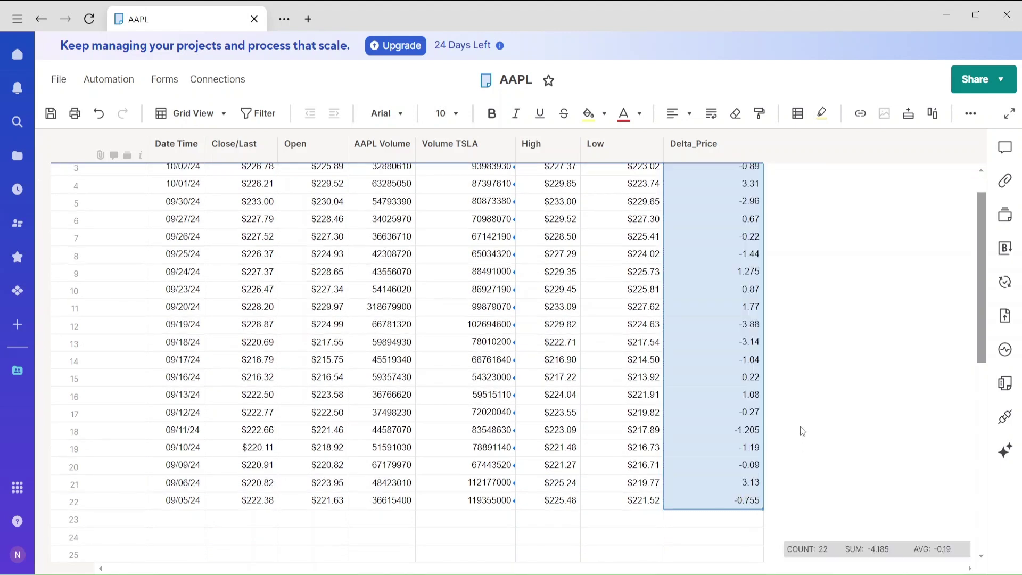
Spot-check the Delta_Price formulas in rows 2 and 6, leaving them unchanged.
scroll(849, 275, up, 1)
click(800, 233)
click(718, 192)
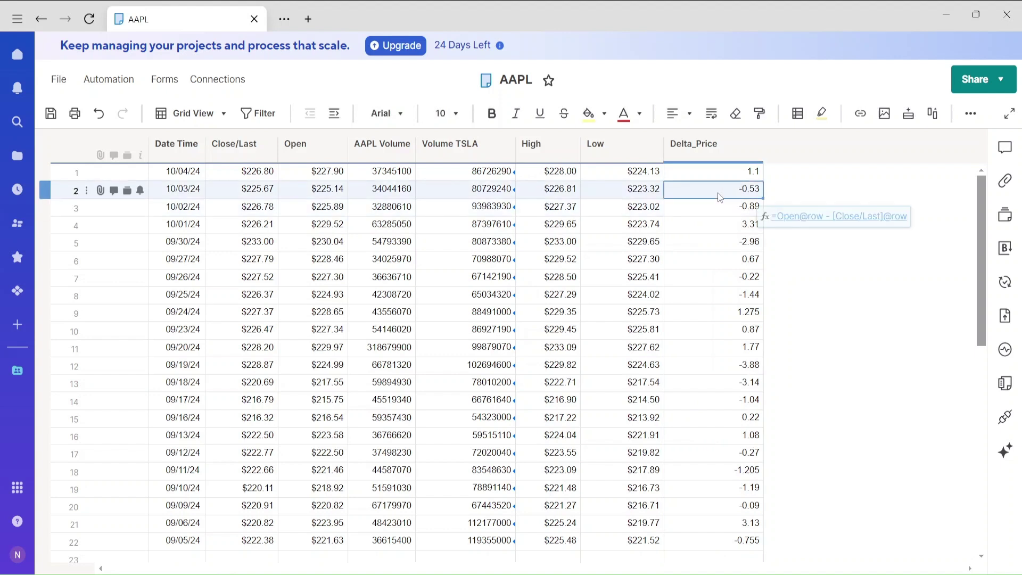
click(796, 218)
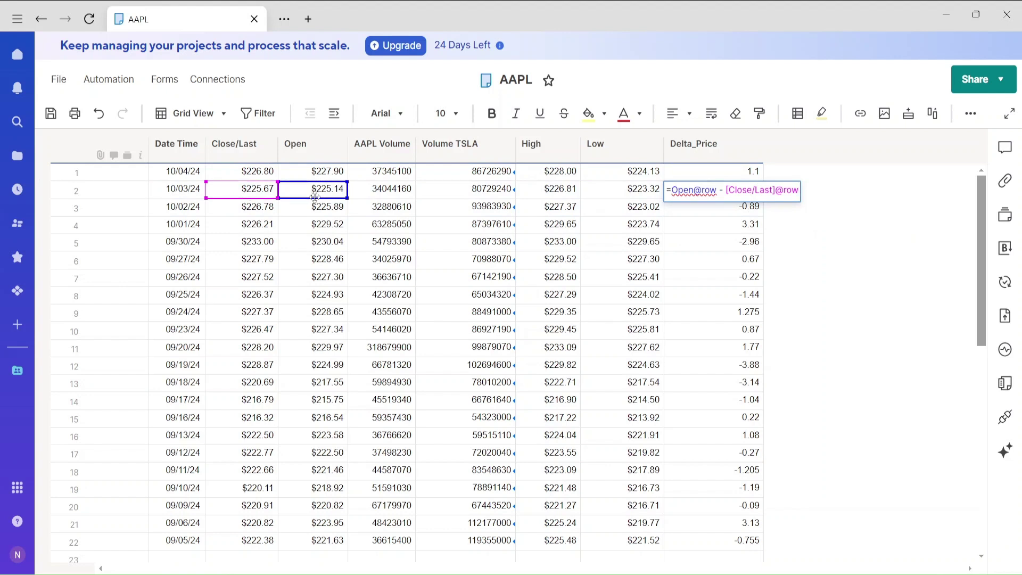
click(745, 265)
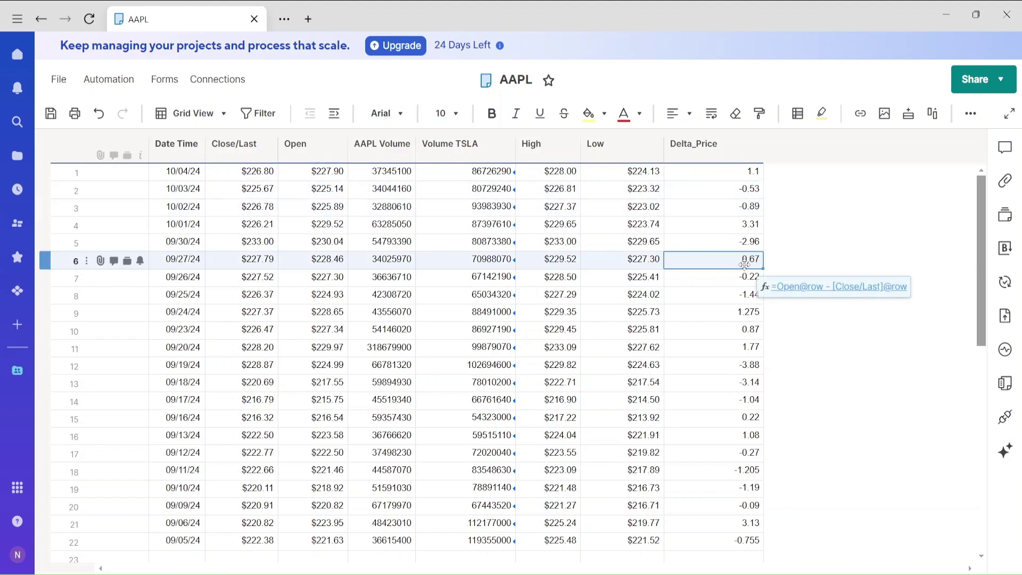
click(809, 291)
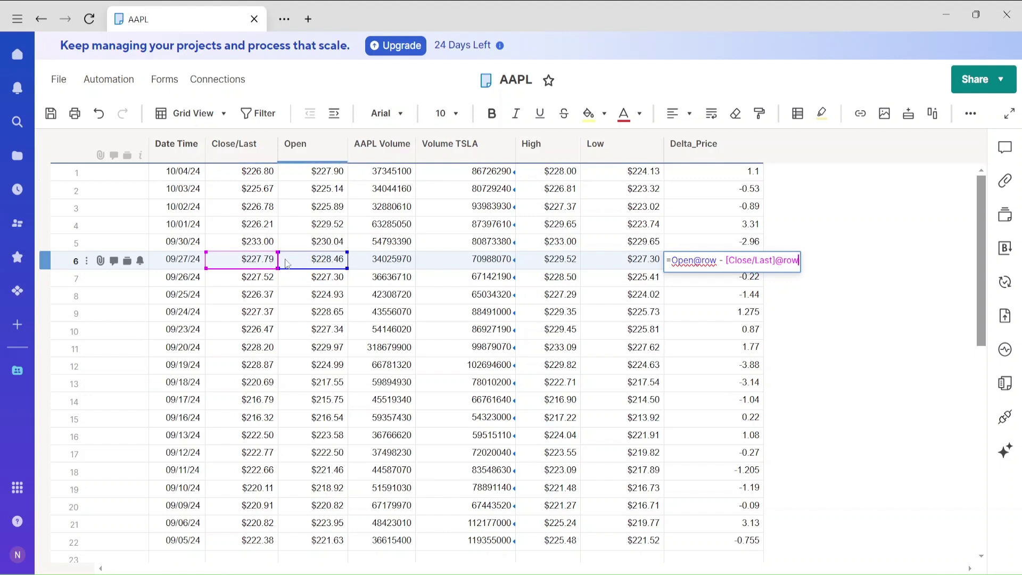
click(853, 293)
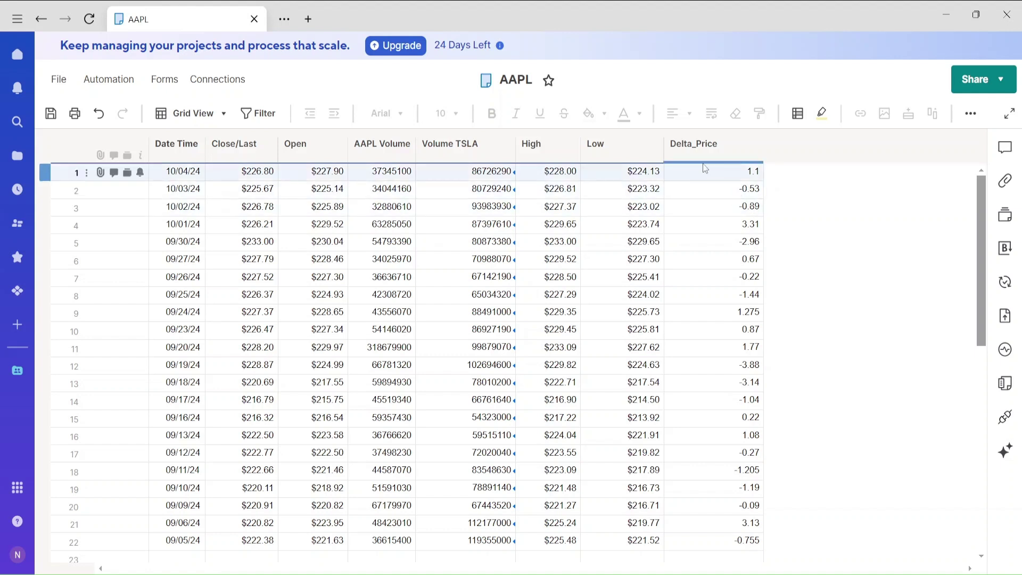
Insert a Checkbox-type column to the right of Delta_Price.
click(722, 146)
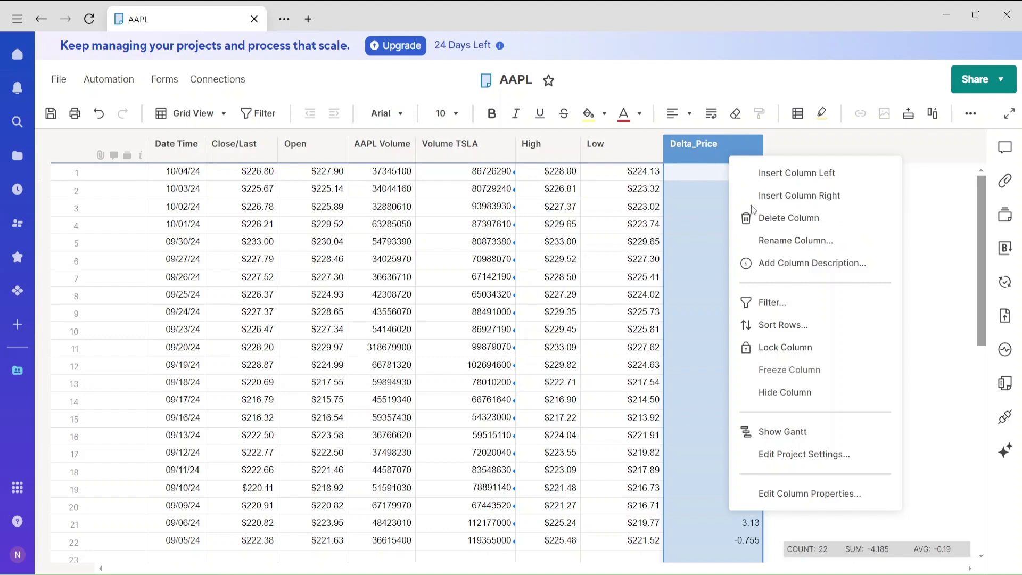
click(782, 196)
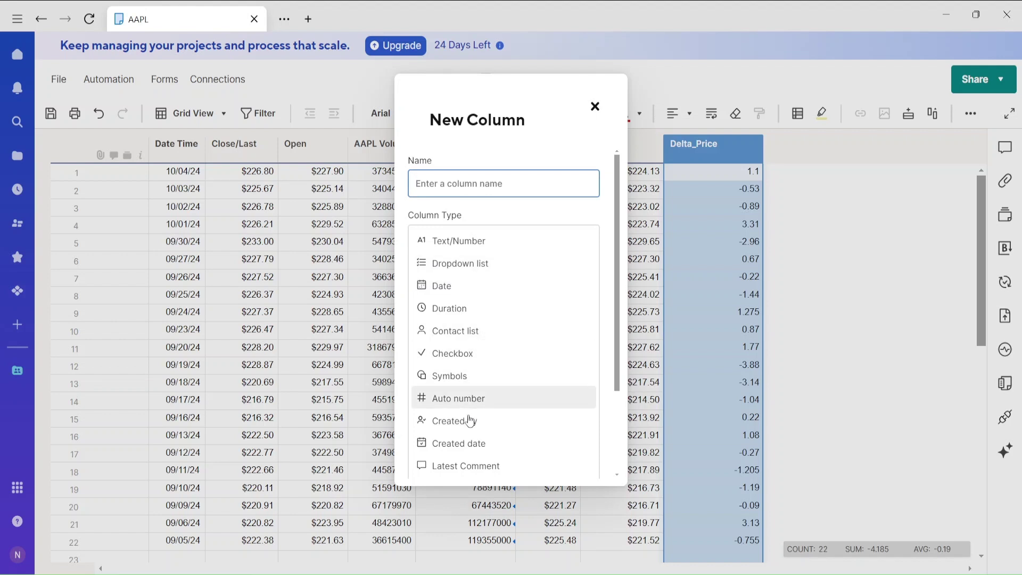
click(463, 353)
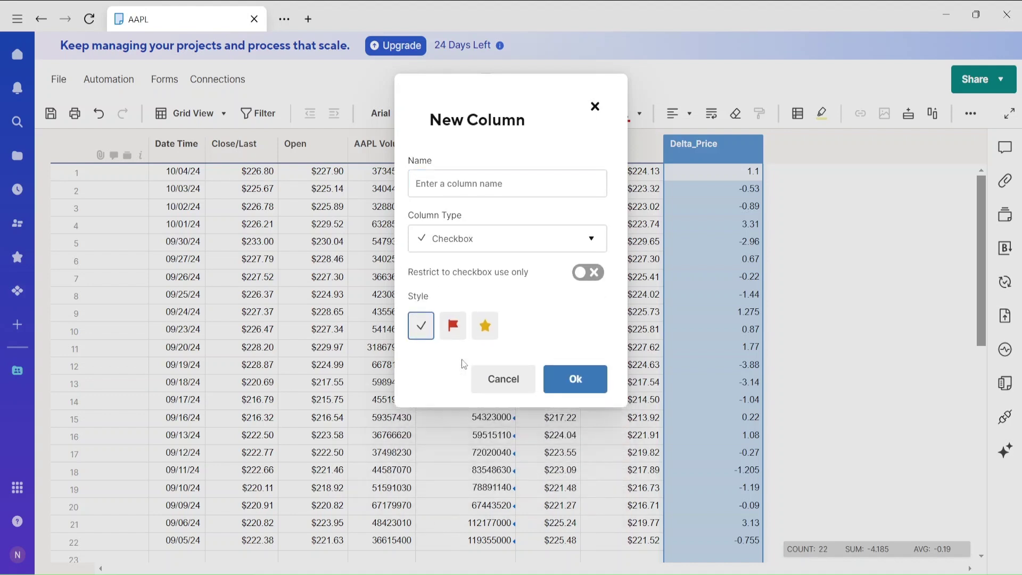
click(606, 393)
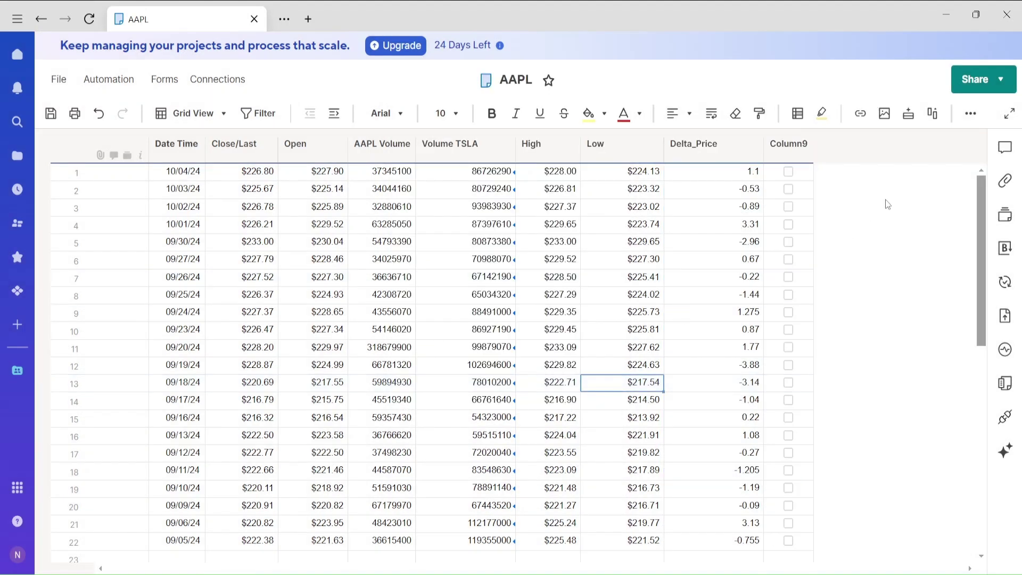
Rename Column9 to Check_Price and widen it so the full name shows.
right_click(789, 151)
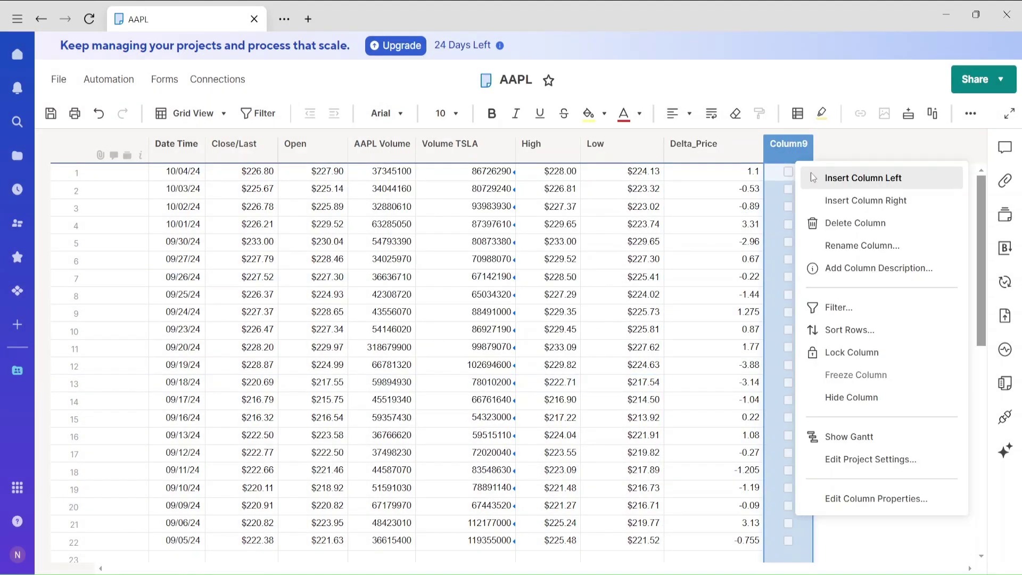
click(852, 244)
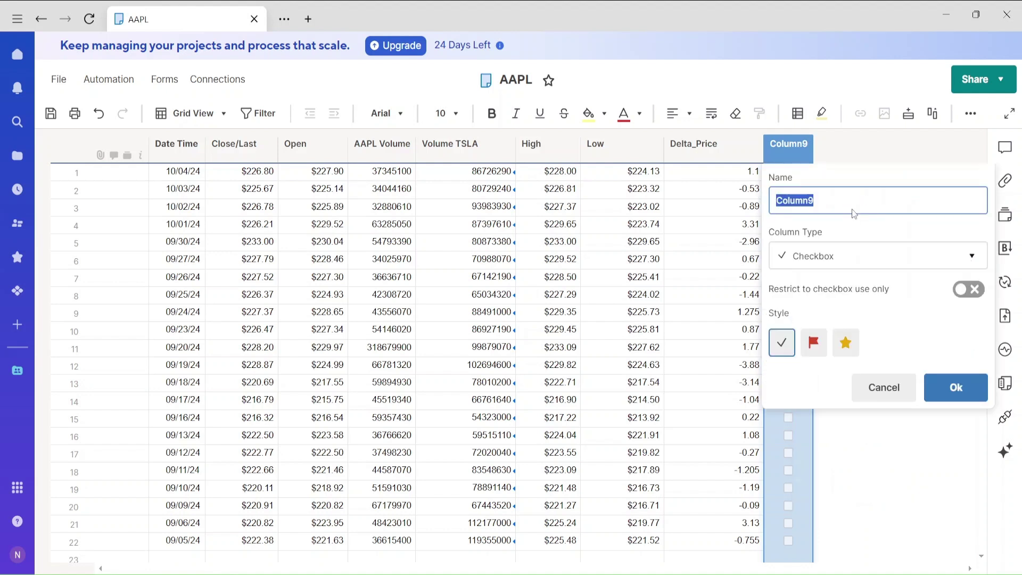
text(Check_Price)
key(Return)
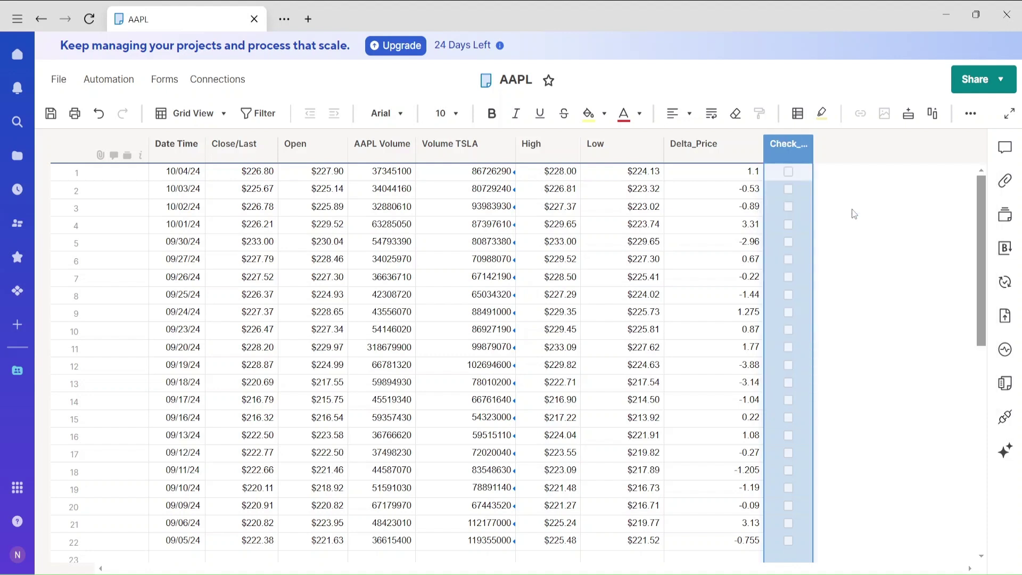
drag(813, 159, 838, 160)
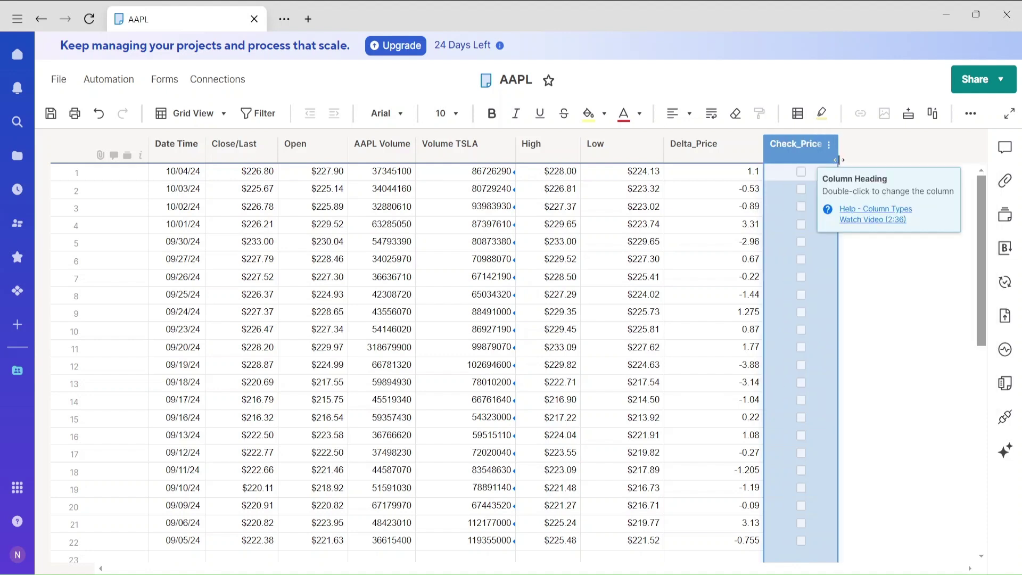
click(893, 306)
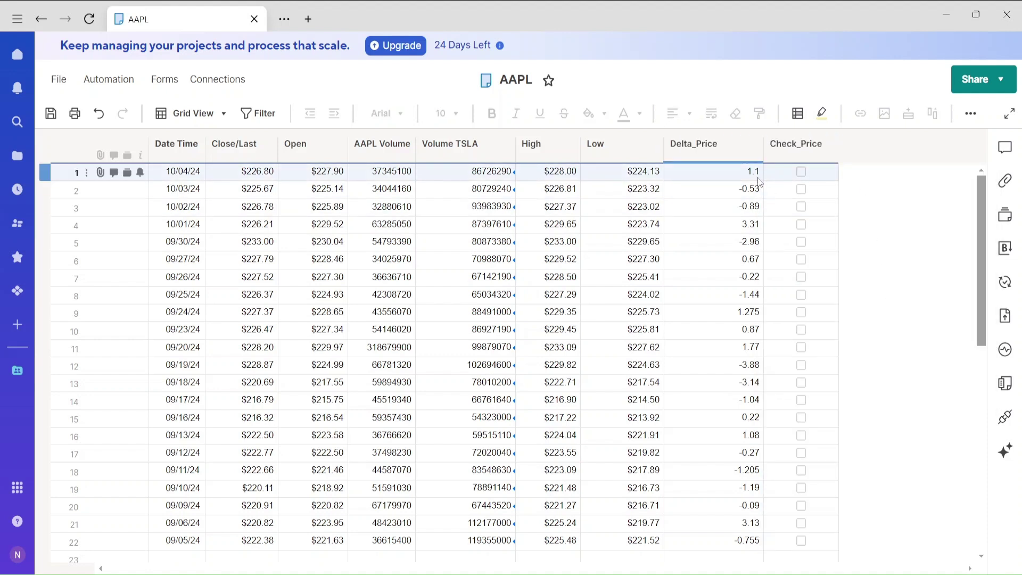
Check the Check_Price boxes for rows 1, 4, 6, 9, 11 and 15.
click(801, 171)
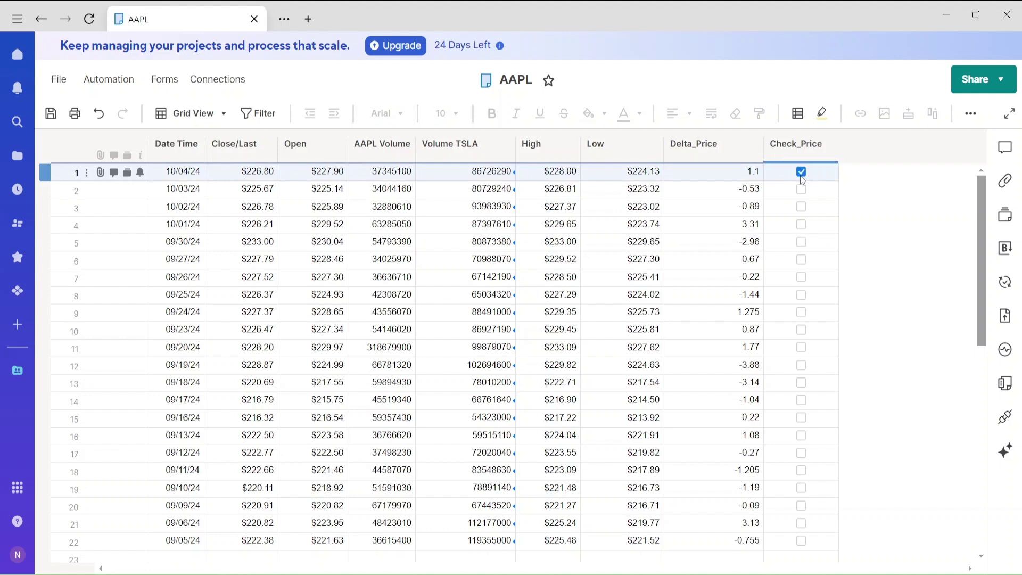
click(801, 224)
click(801, 259)
click(801, 312)
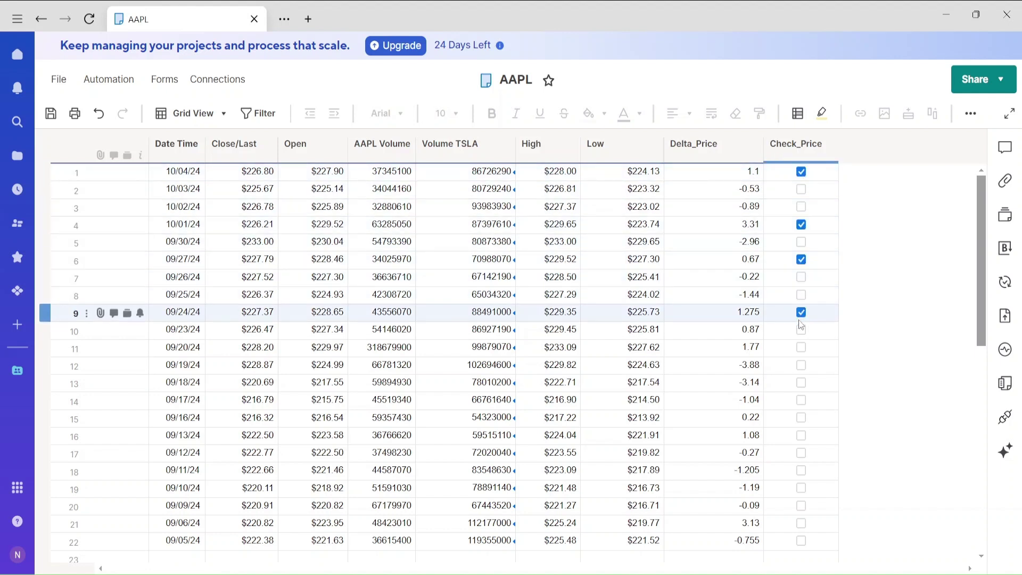
click(801, 347)
click(801, 417)
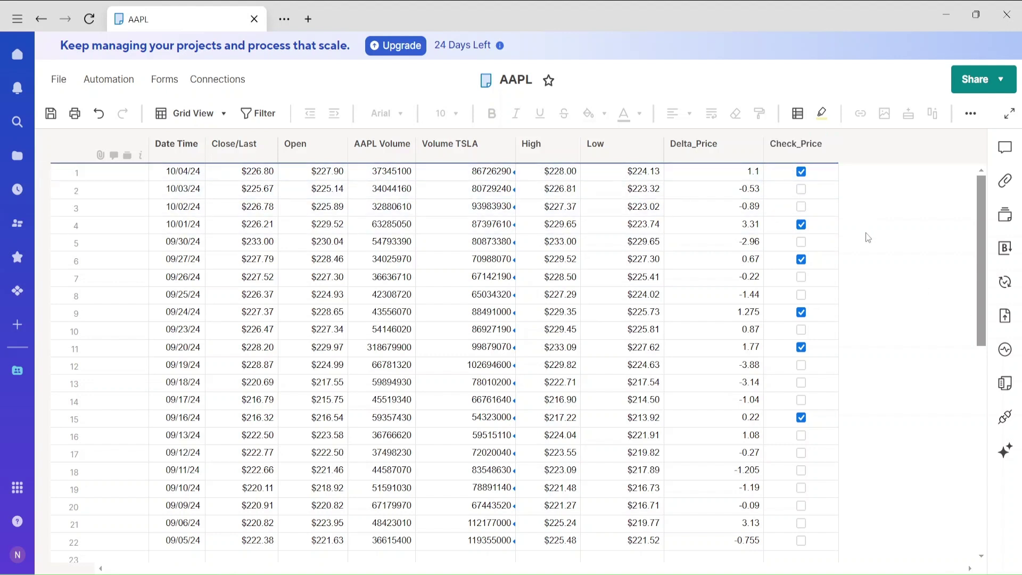
Change Check_Price's checkbox style to red flags and save the AAPL sheet with Ctrl+S.
right_click(807, 156)
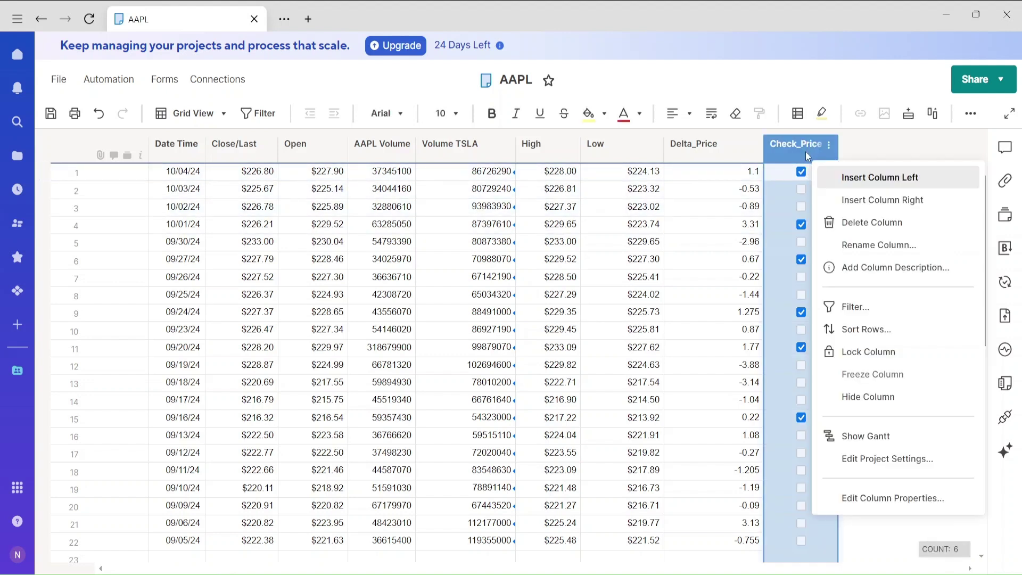
click(893, 499)
click(814, 349)
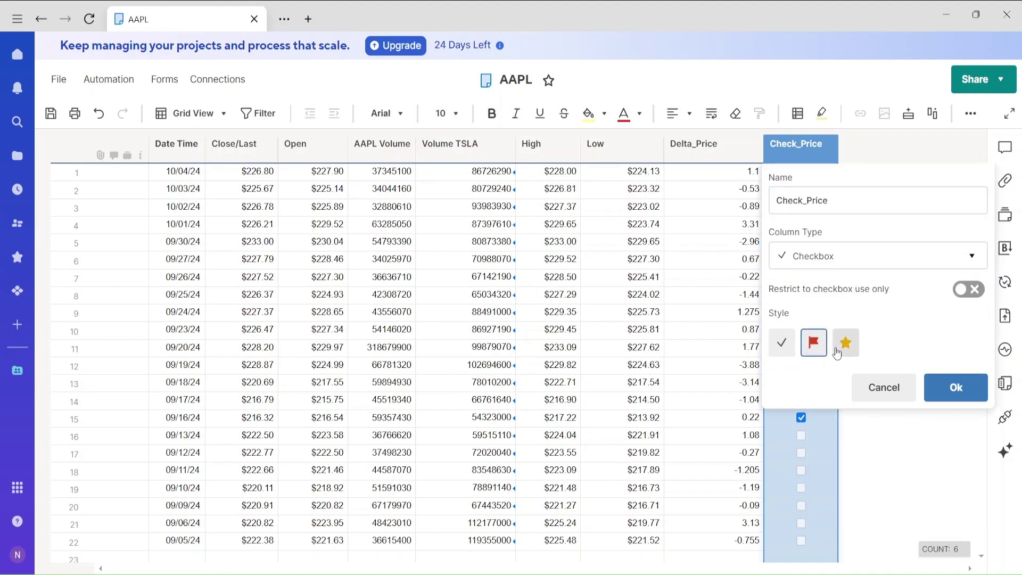
click(951, 380)
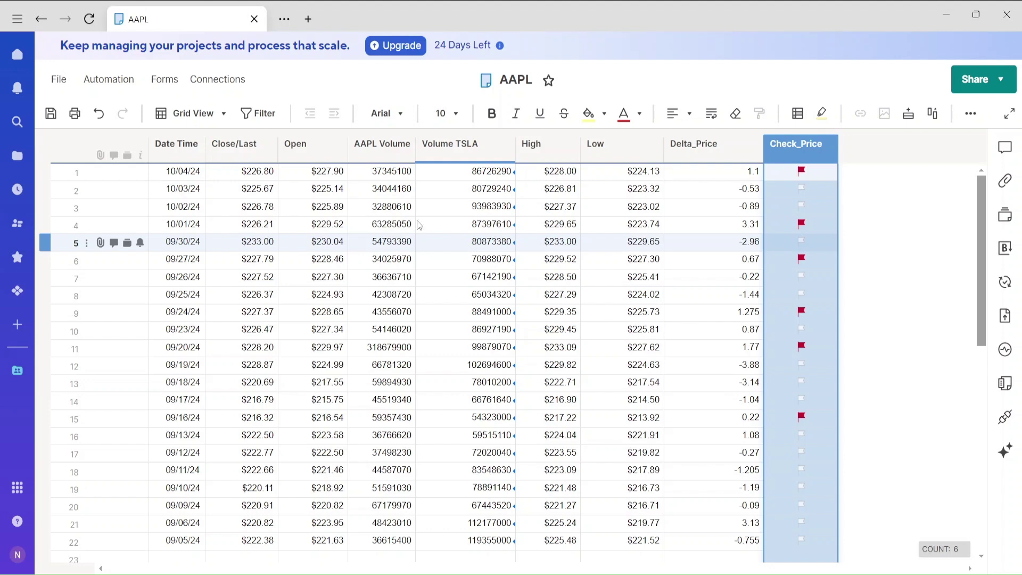
key(ctrl+s)
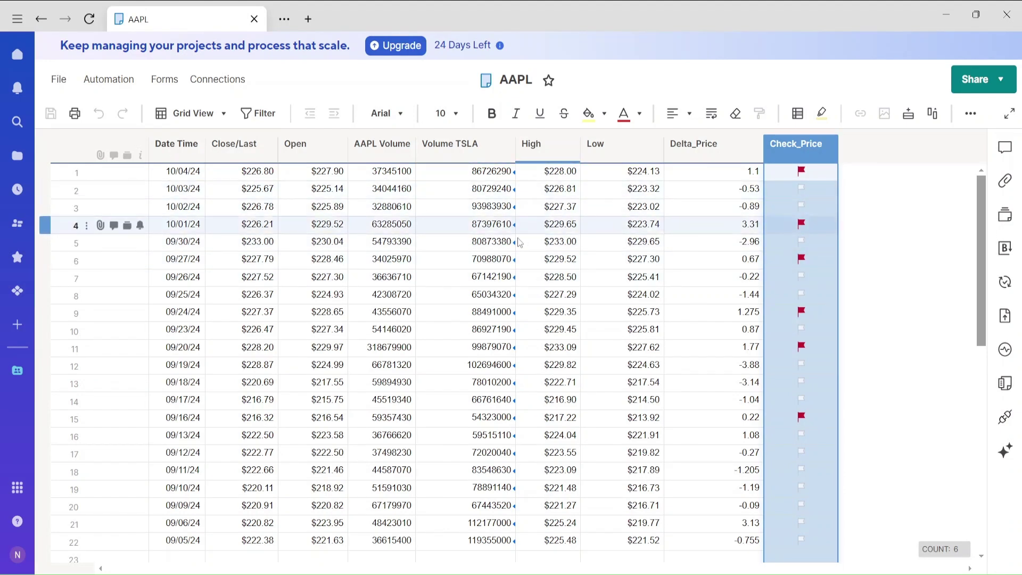
Add a Grid sheet named STOCK in the Exercise workspace and open it.
click(22, 156)
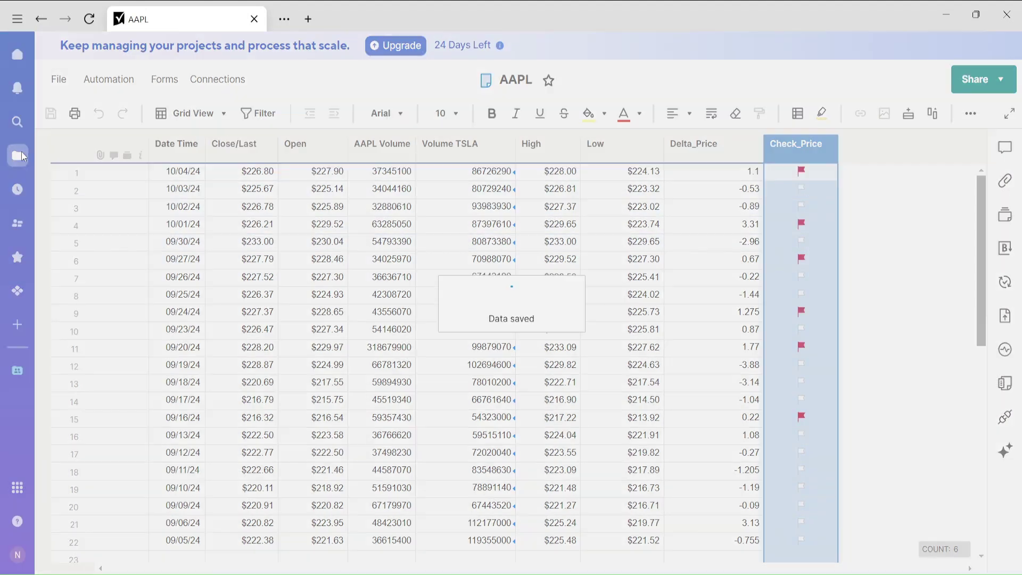
click(130, 169)
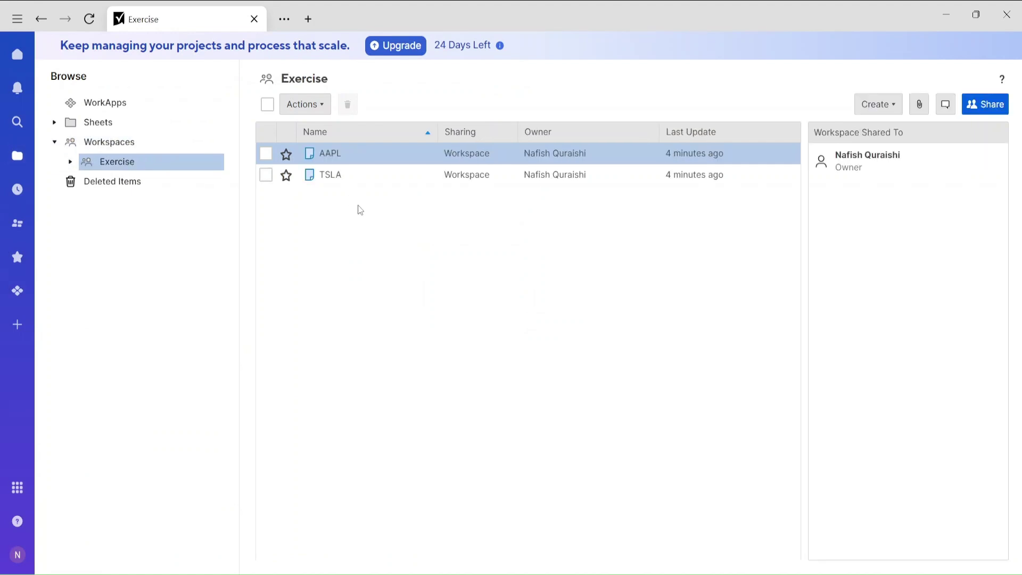
right_click(328, 235)
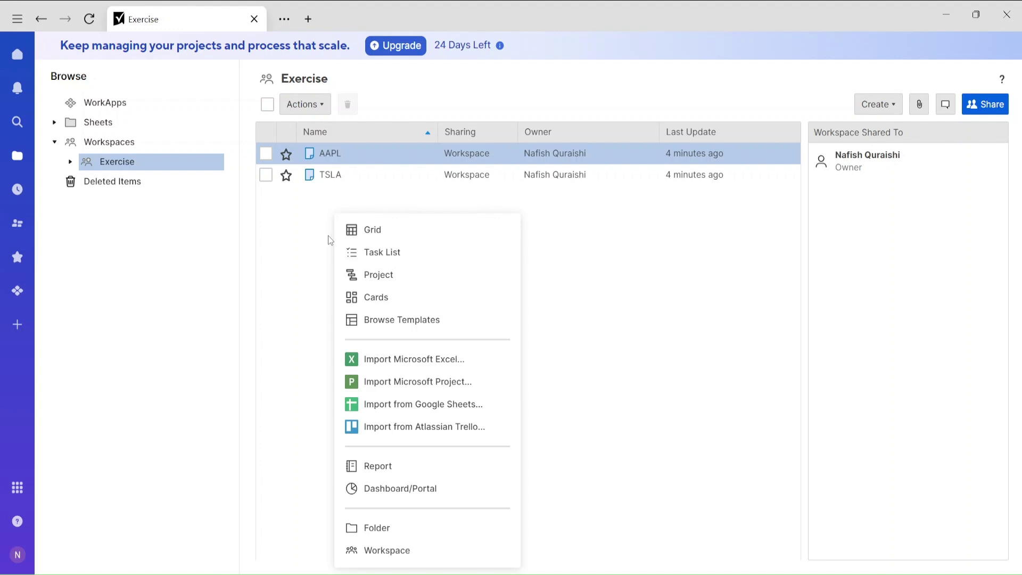
click(373, 233)
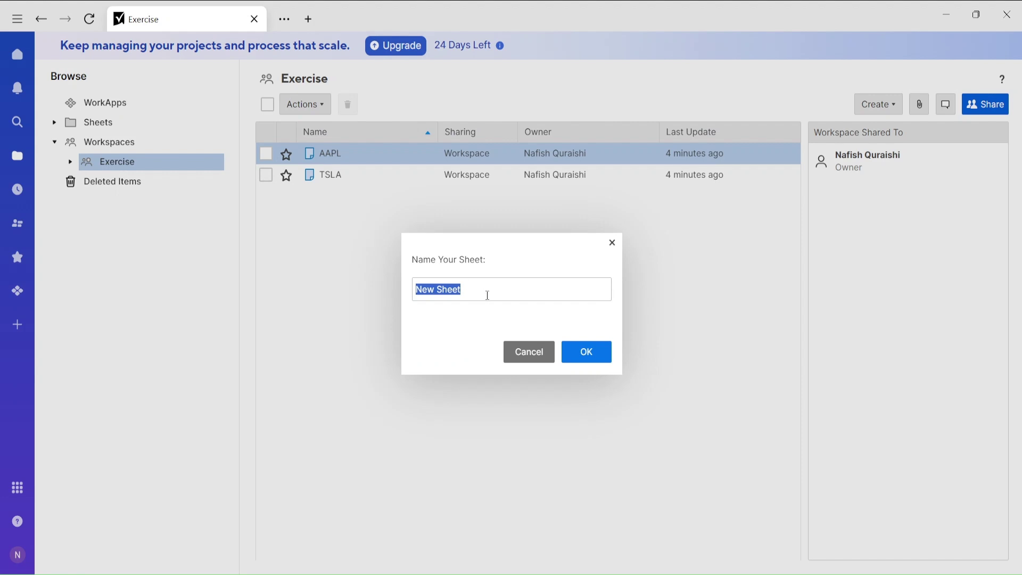
text(STOCK)
key(Return)
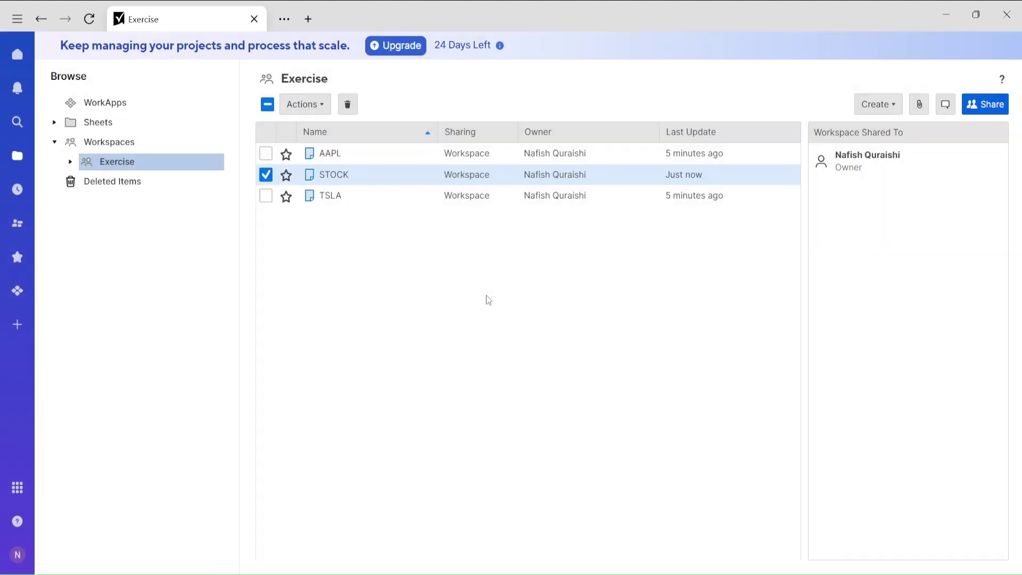
click(334, 175)
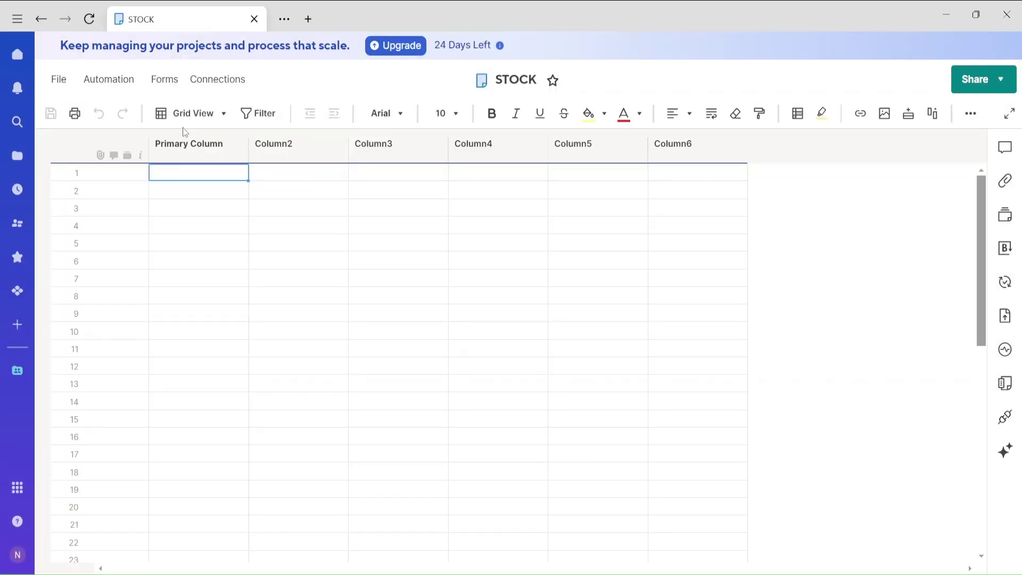
click(223, 115)
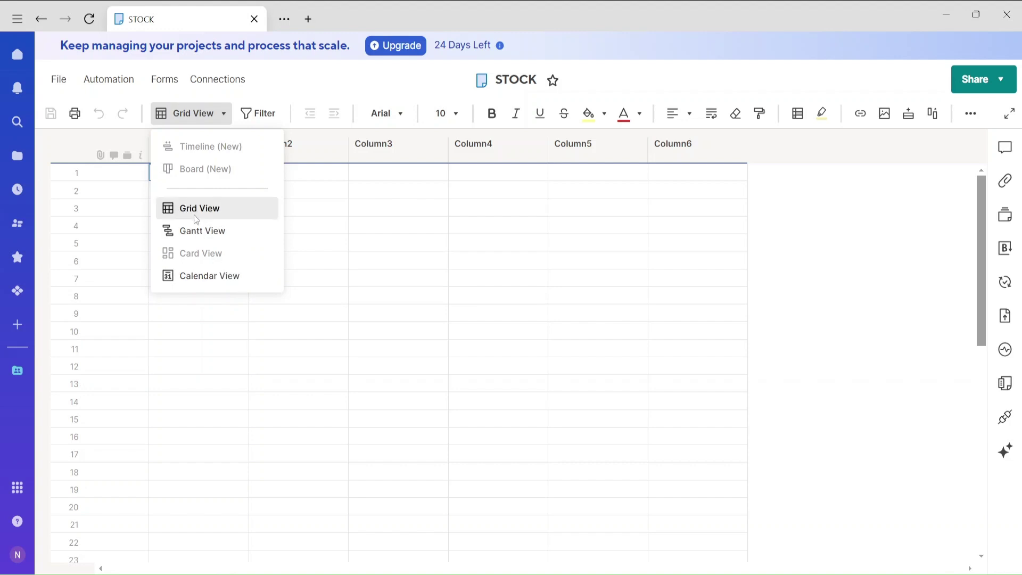
click(824, 221)
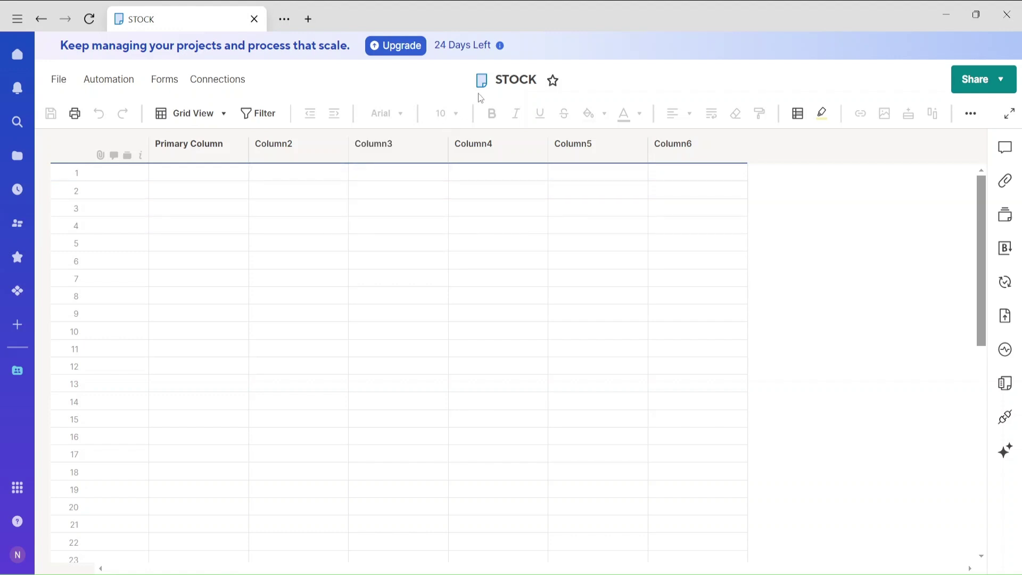
click(201, 175)
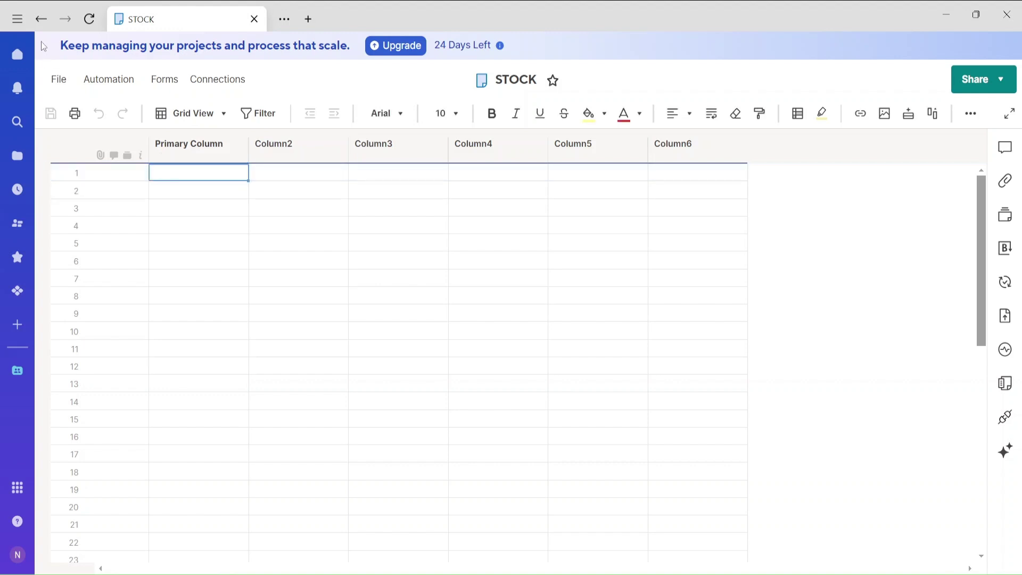
click(41, 19)
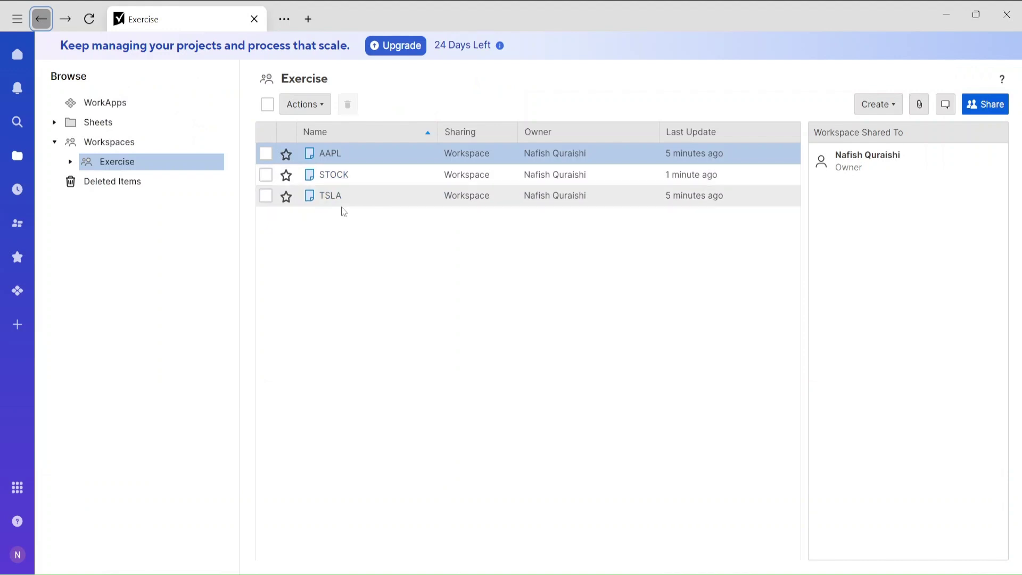
click(335, 177)
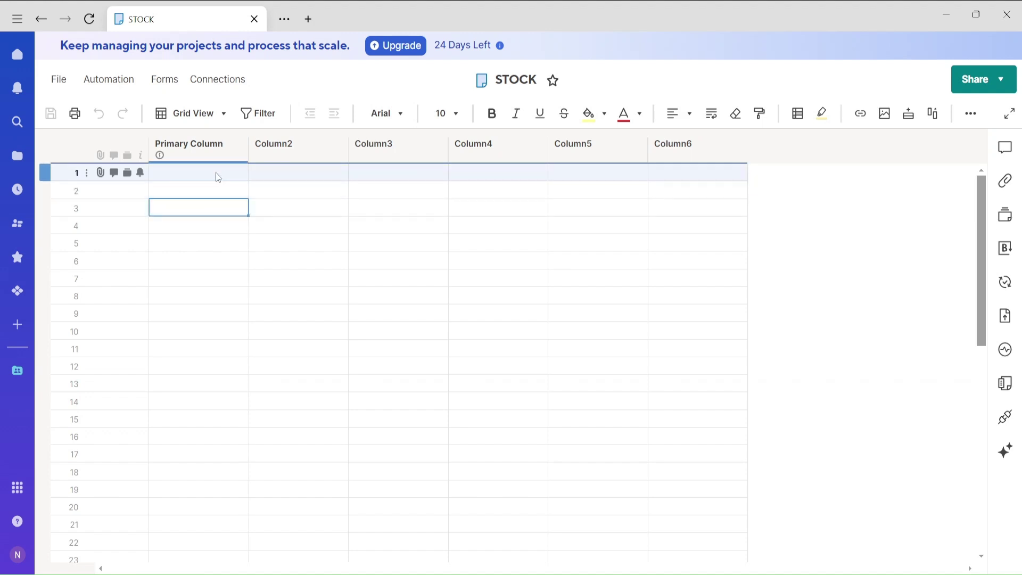
Rename the STOCK sheet's Primary Column to Date.
click(216, 147)
right_click(217, 146)
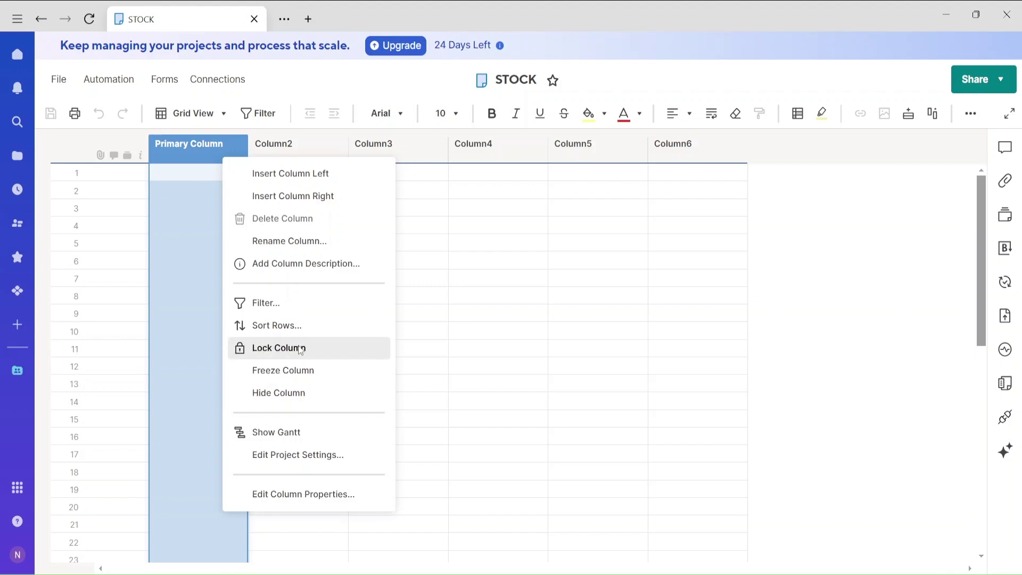
click(278, 240)
text(Date)
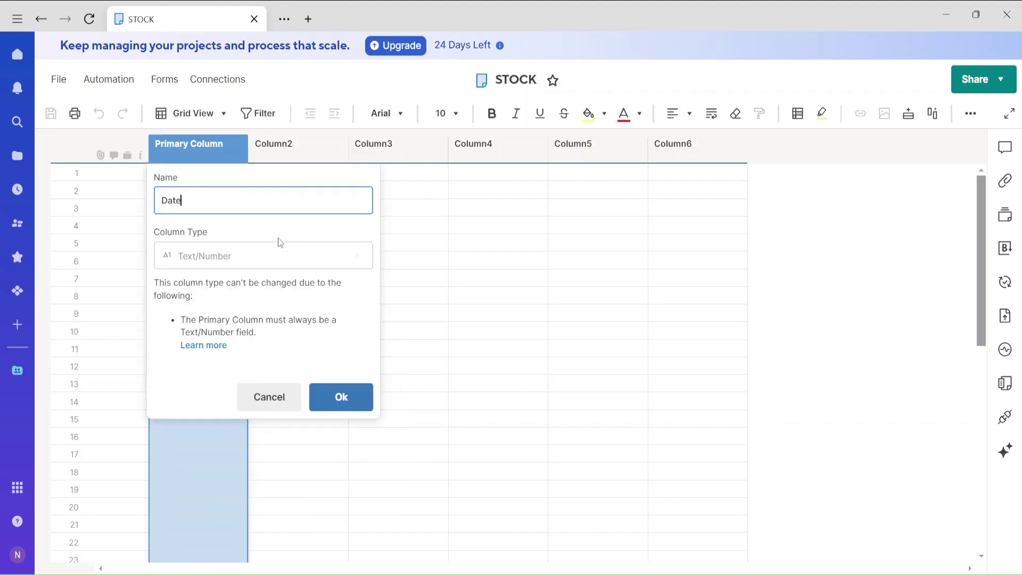
key(Return)
Link the Date column from the AAPL sheet's Date Time column.
click(278, 242)
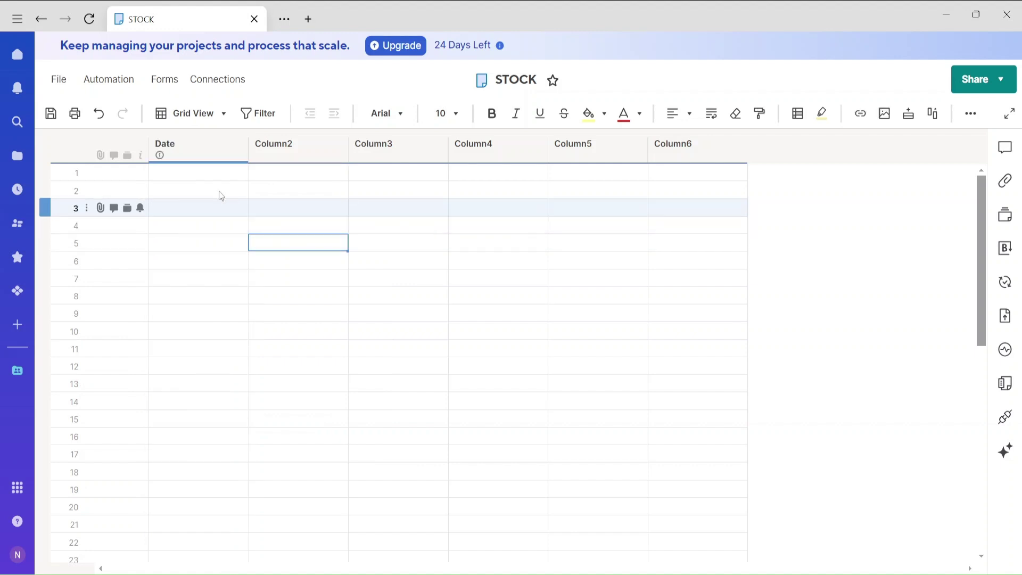
click(201, 174)
right_click(202, 174)
click(298, 490)
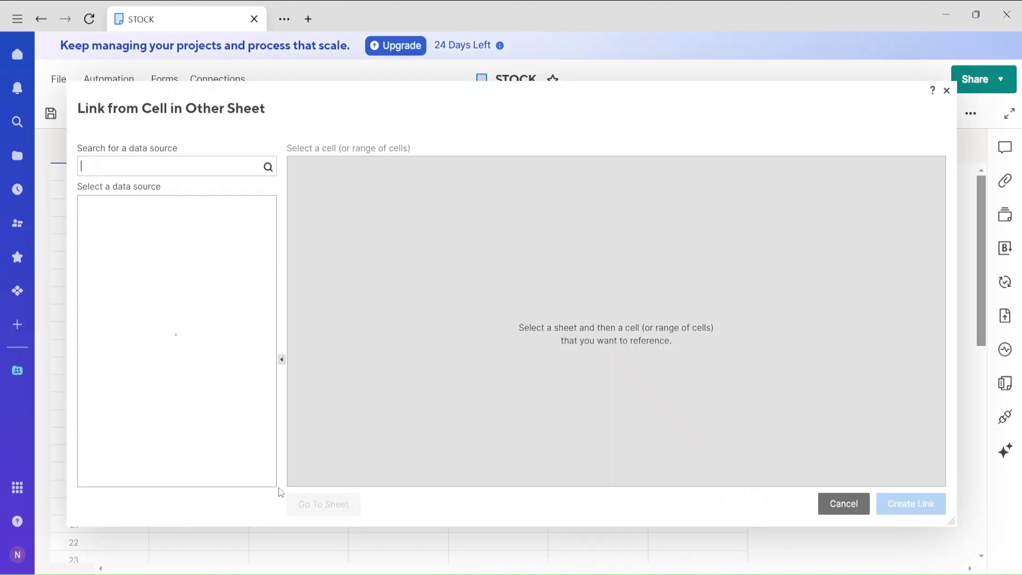
click(98, 204)
click(131, 223)
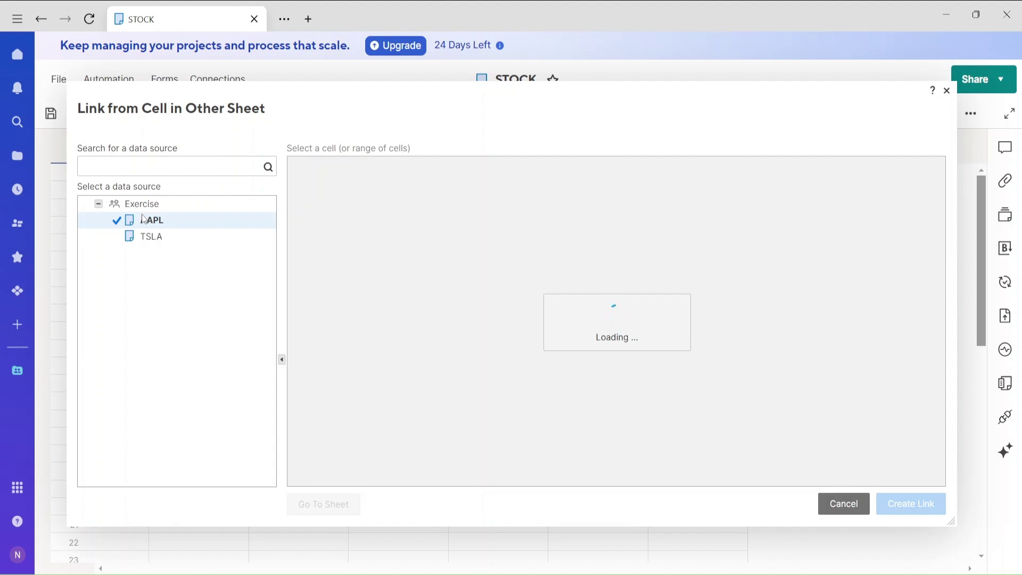
click(419, 177)
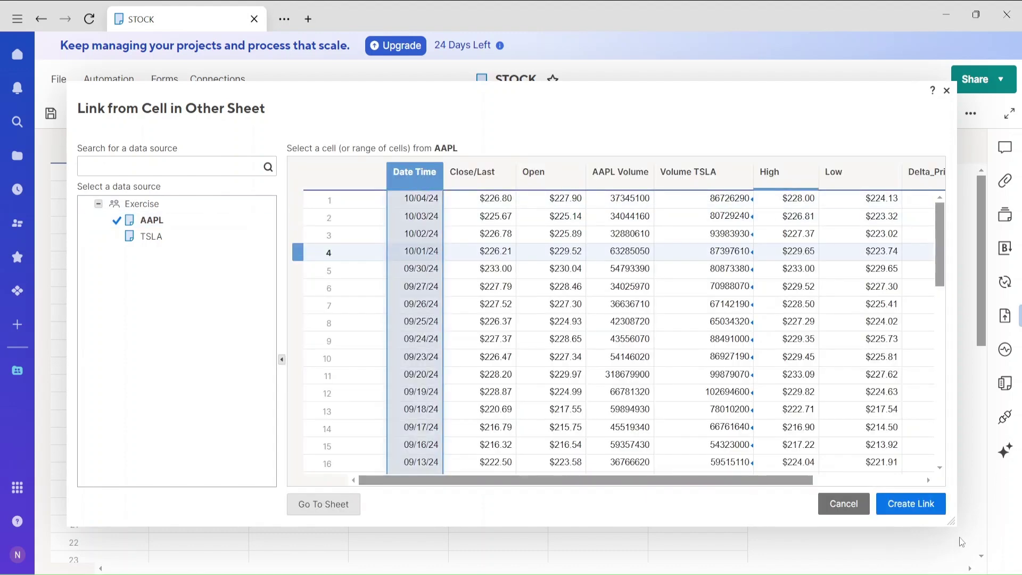
click(910, 503)
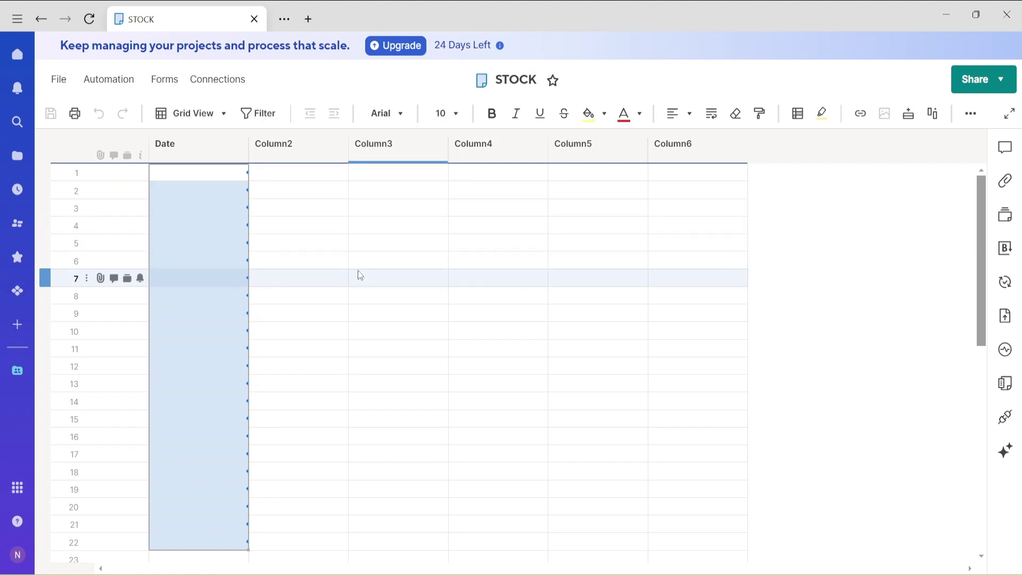
Reload the sheet, then rename Column2 to AAPL Volumes and Column3 to TSLA Volumes.
right_click(300, 151)
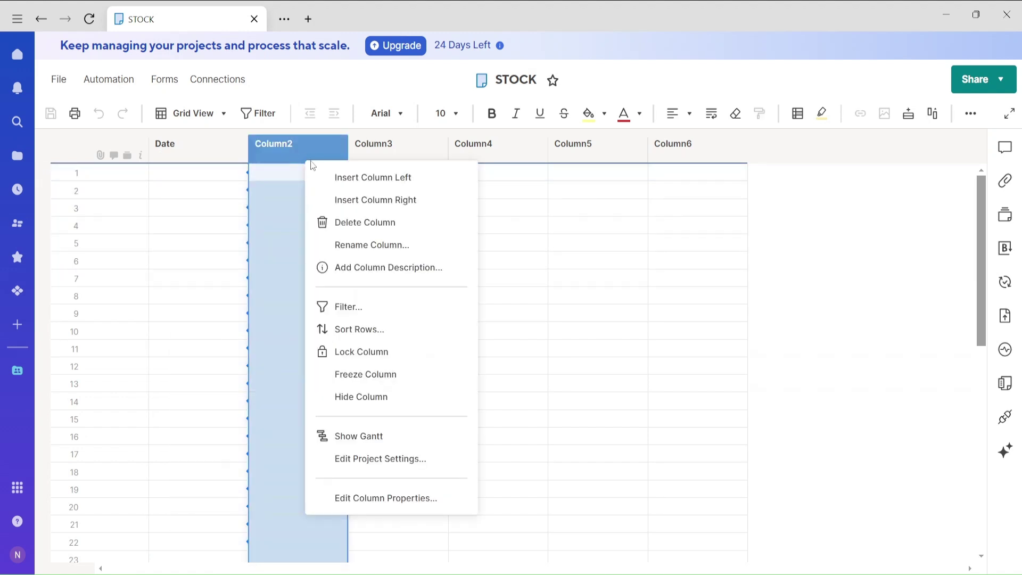
click(638, 45)
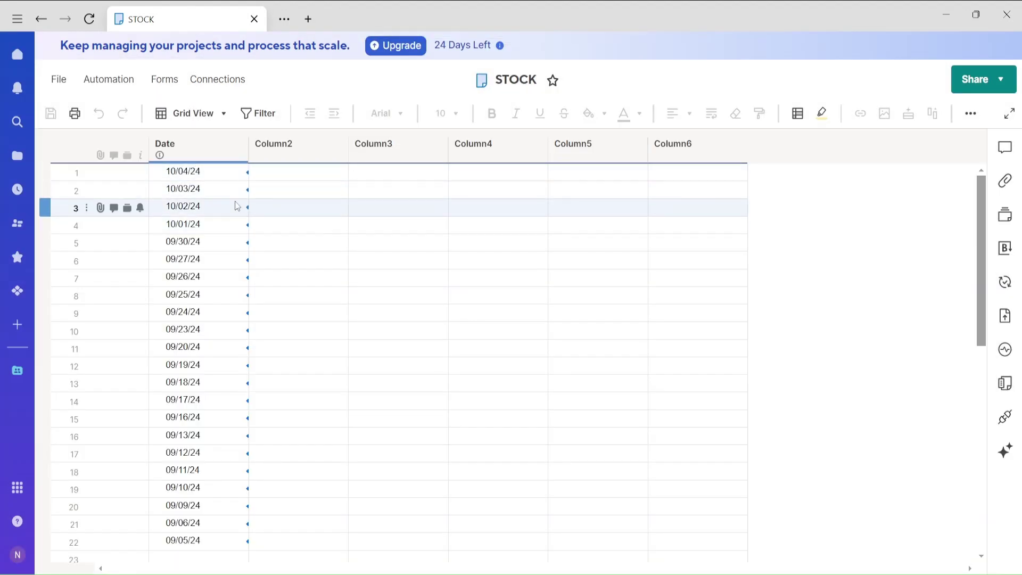
right_click(289, 145)
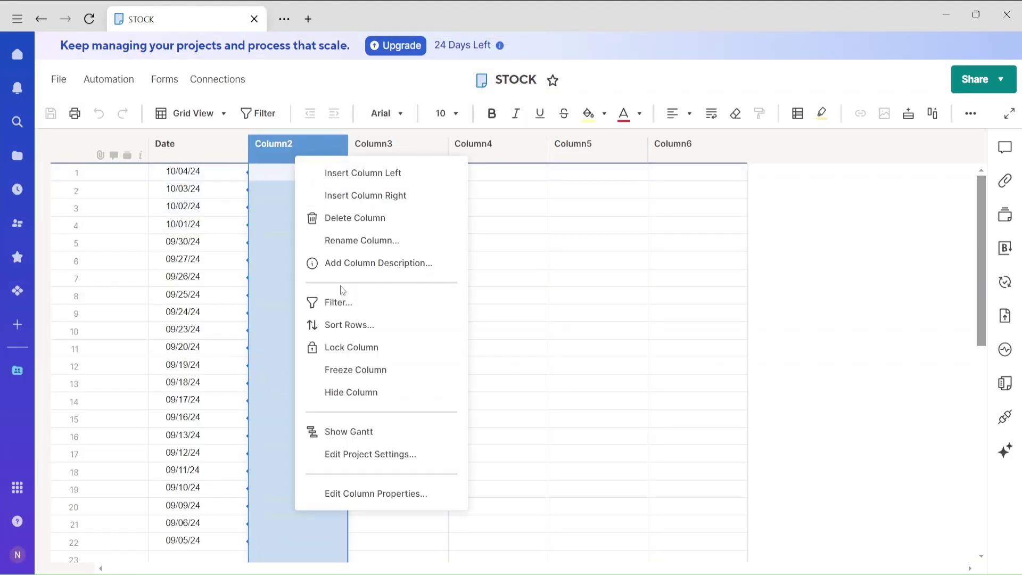
click(350, 244)
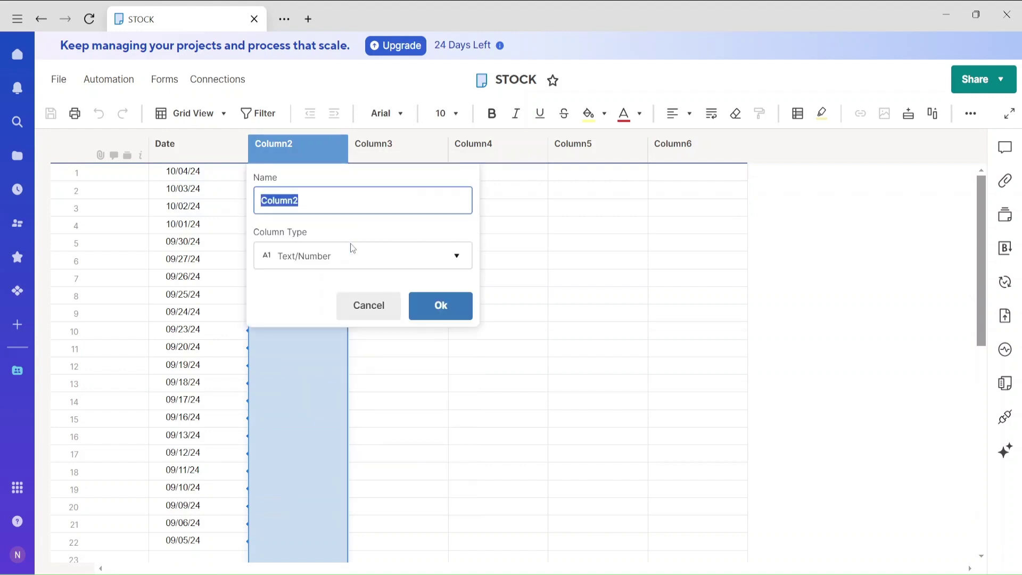
text(AAPL)
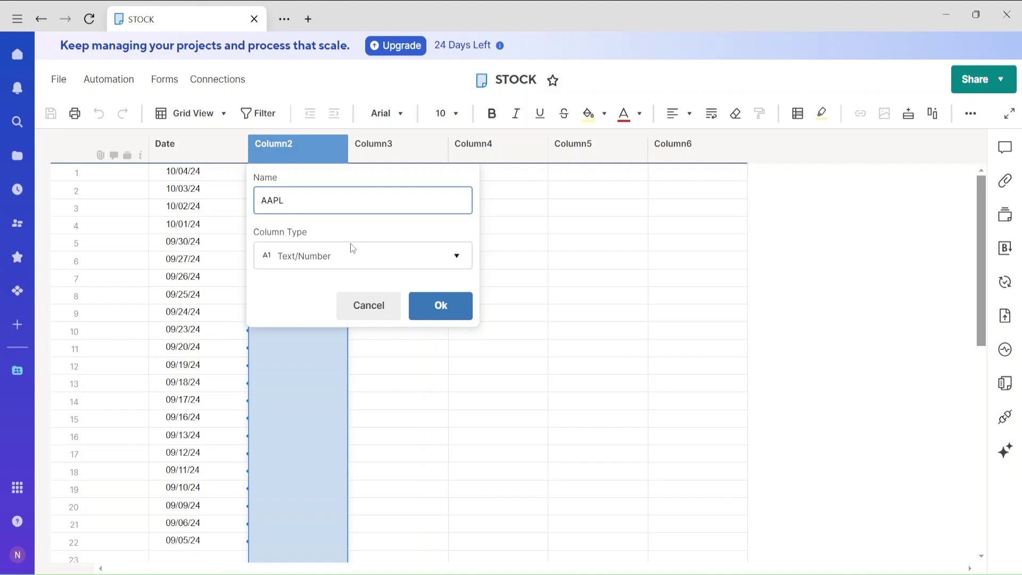
text( Volumes)
key(Return)
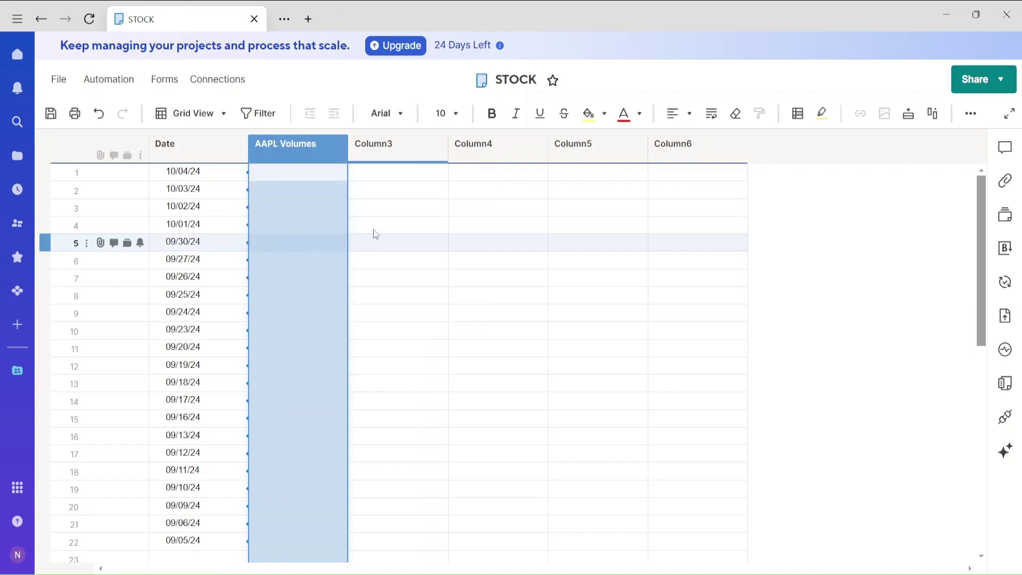
right_click(391, 146)
click(459, 239)
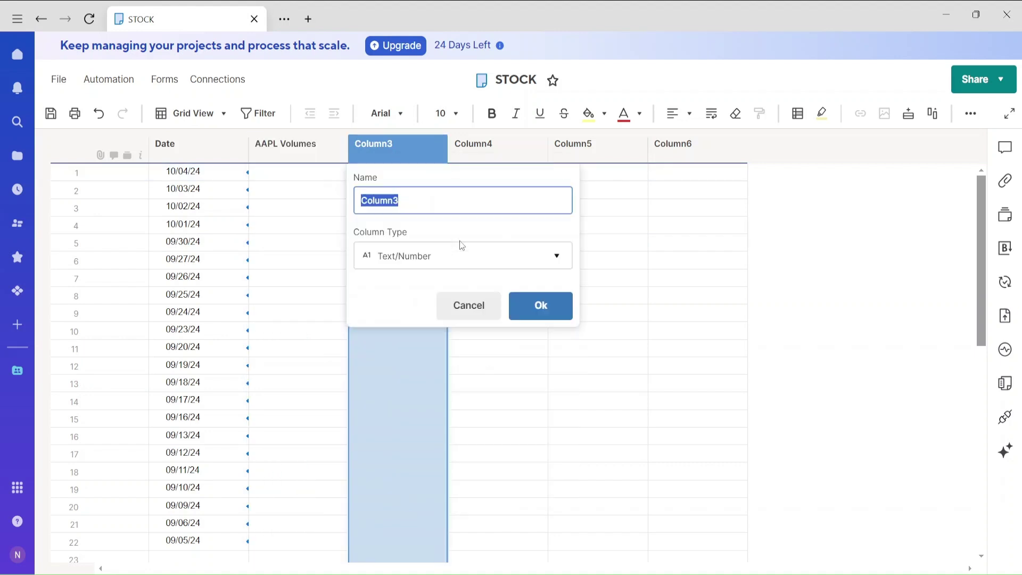
text(TSL)
text(s)
click(516, 307)
Rename Column4 to Difference and start a cross-sheet link for AAPL Volumes row 1.
right_click(485, 143)
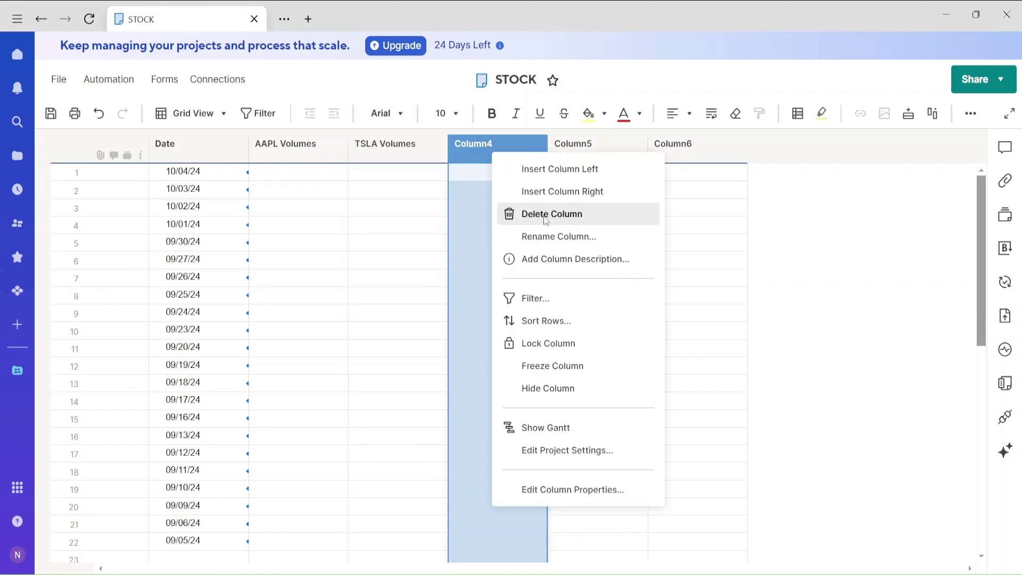
click(545, 234)
text(D)
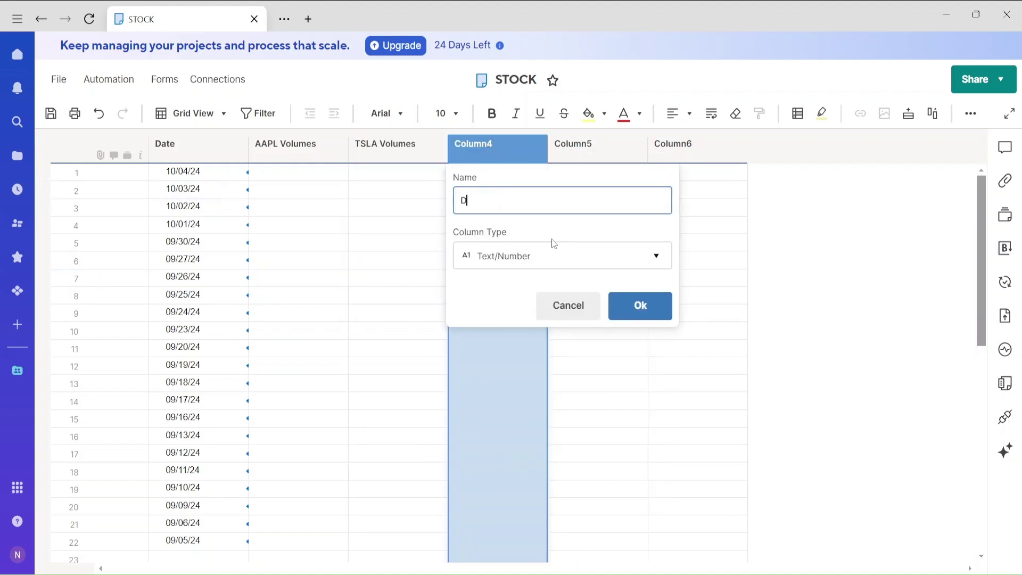
text(ifference)
key(Return)
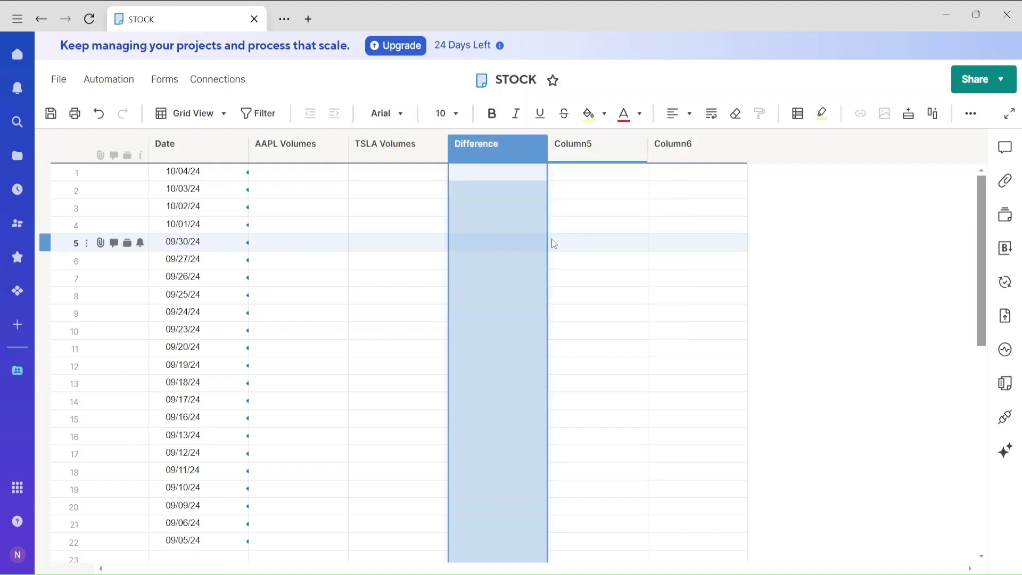
right_click(263, 167)
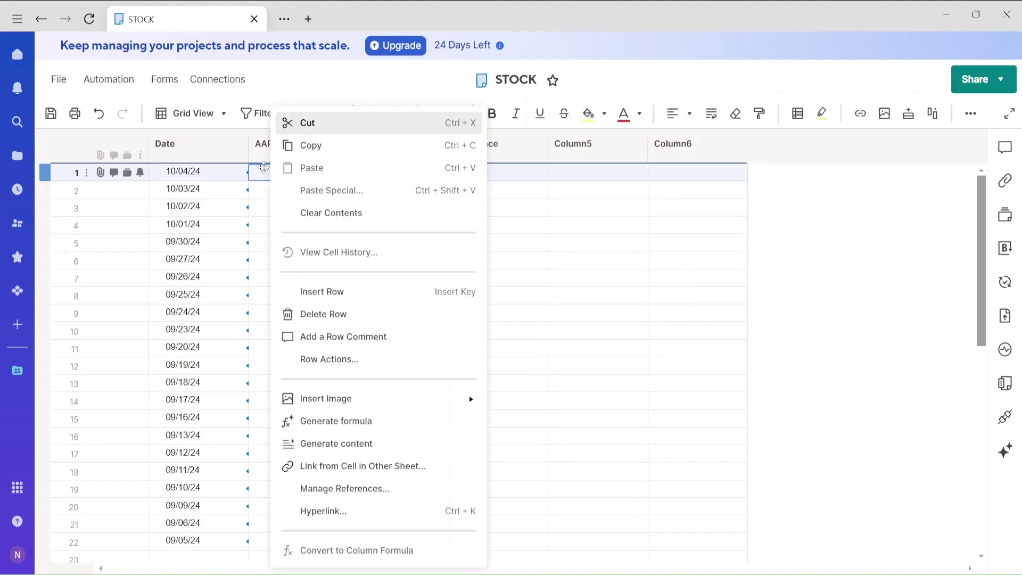
click(372, 470)
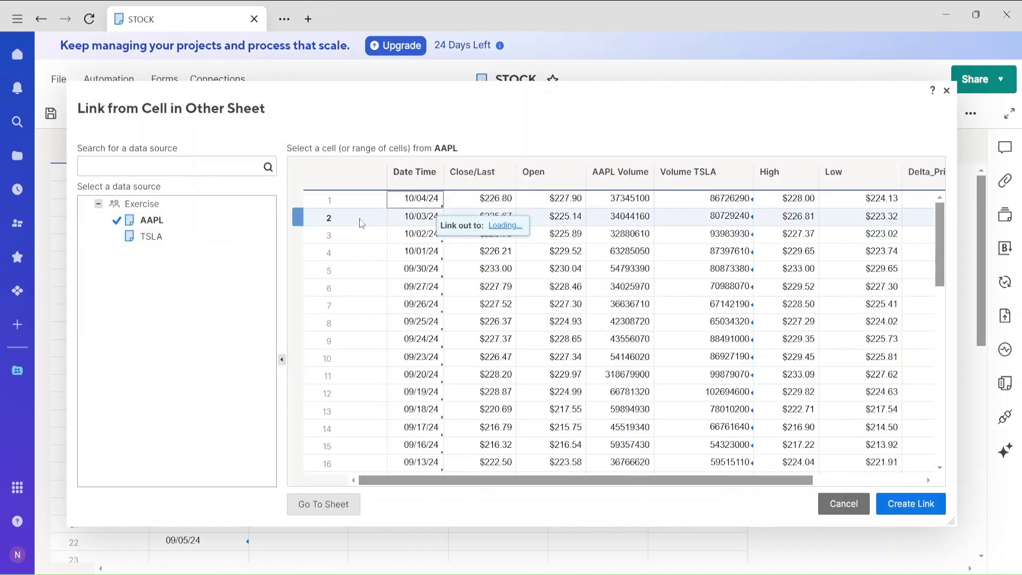
Link AAPL Volumes to AAPL's AAPL Volume column, then save and refresh to show 37345100 onward.
click(620, 171)
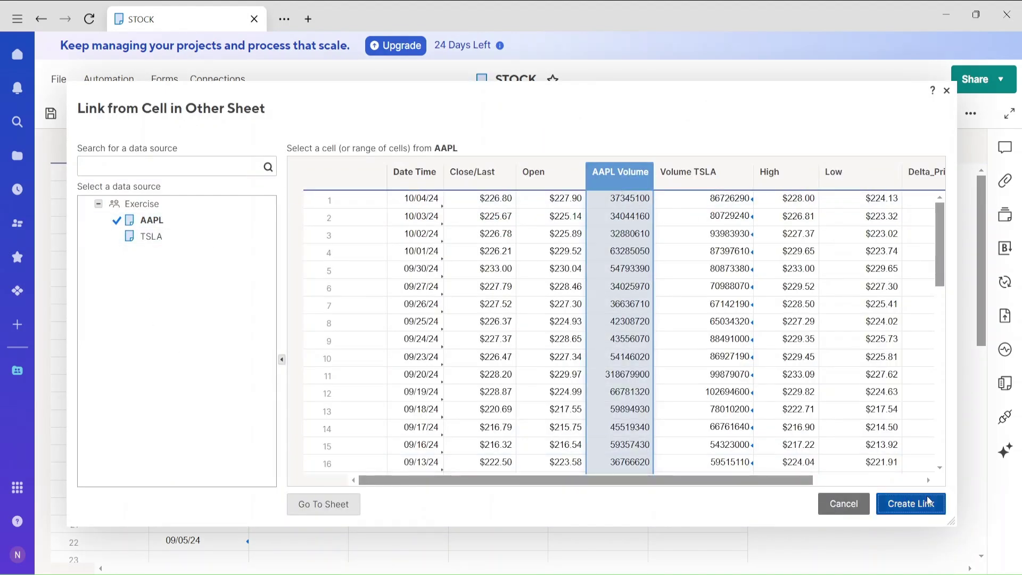
click(927, 496)
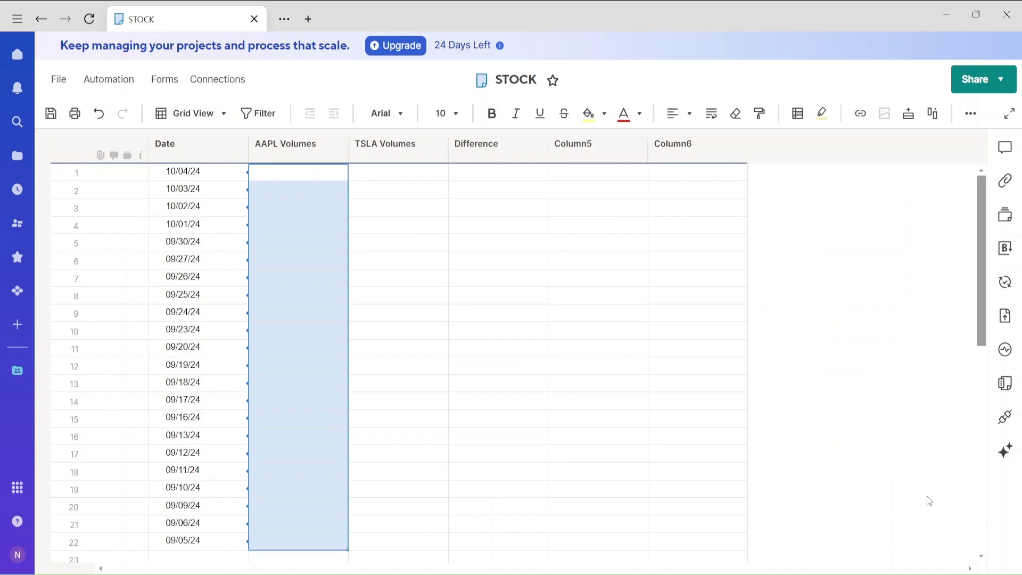
click(373, 175)
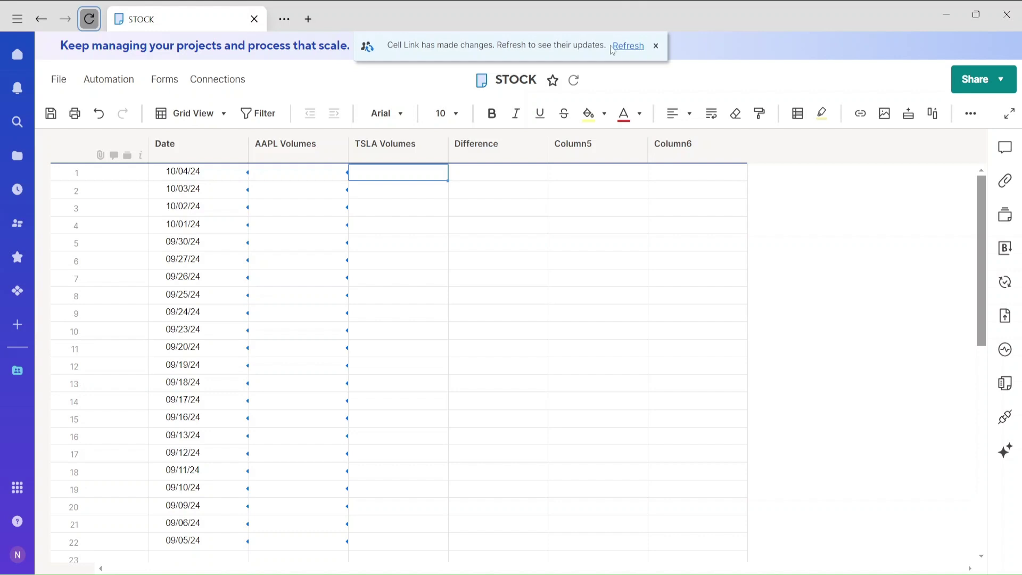
click(617, 47)
click(608, 358)
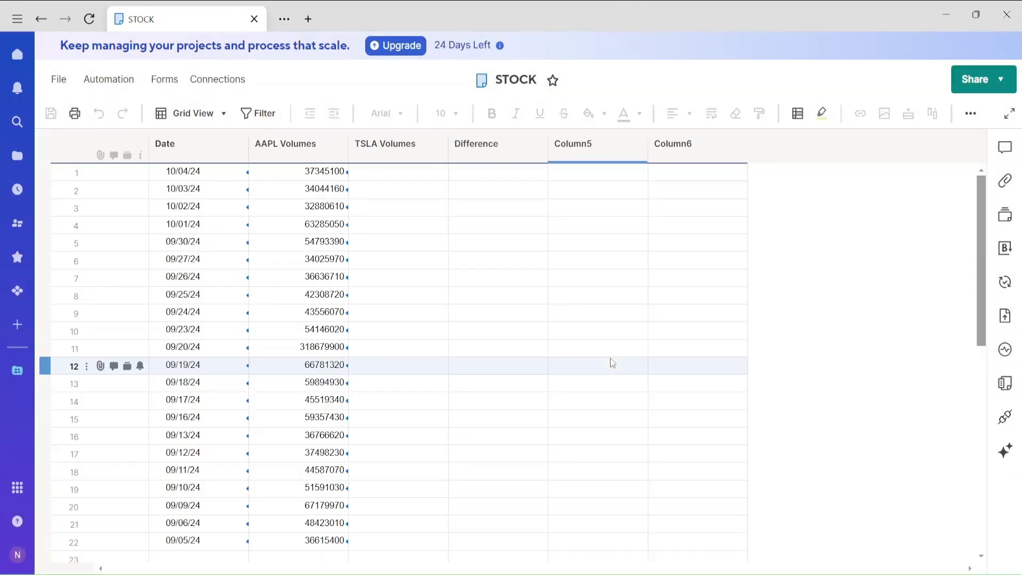
right_click(392, 176)
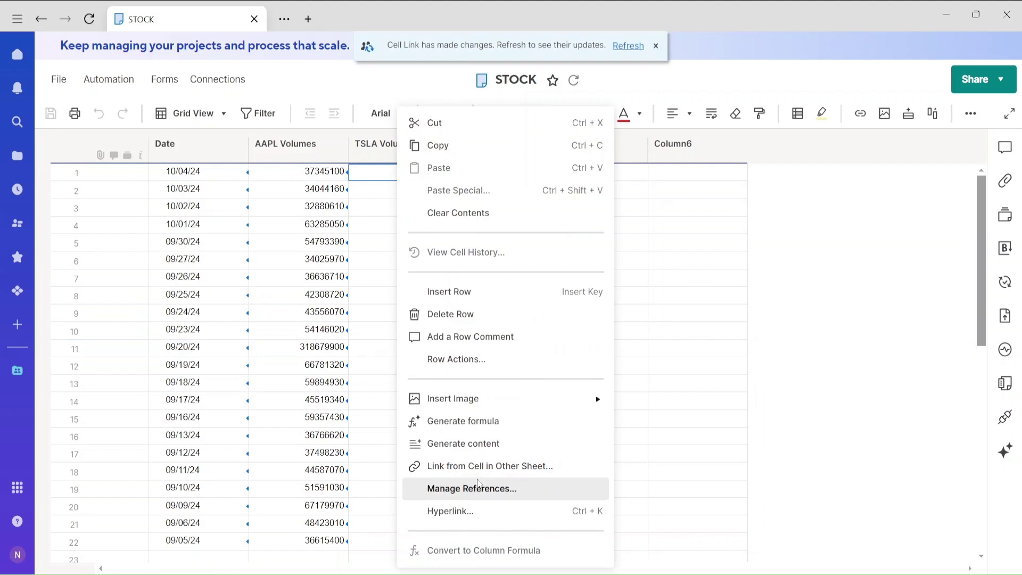
Link TSLA Volumes to the TSLA sheet's Volume column and reload to show 86726290 onward.
click(479, 466)
click(151, 237)
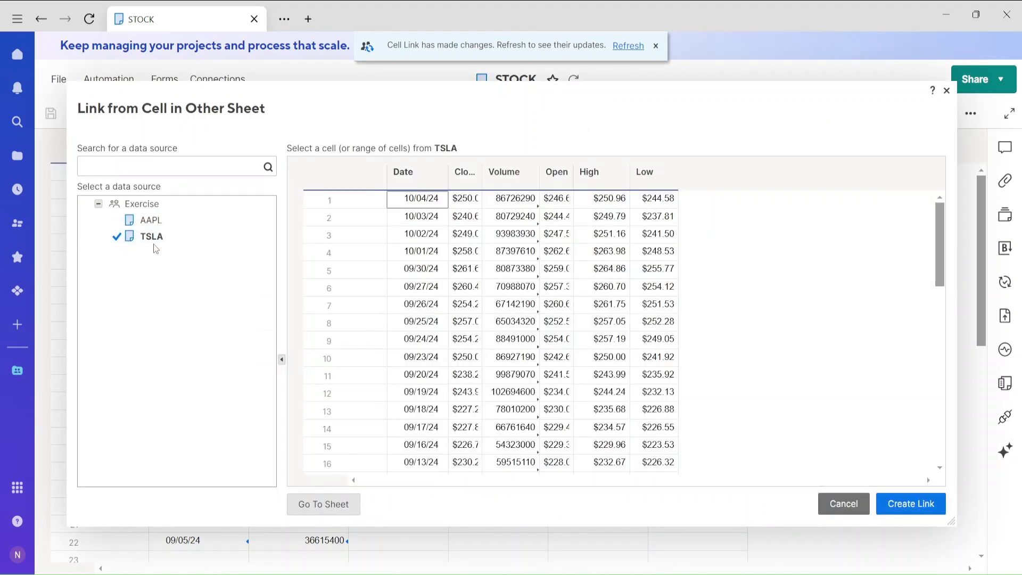
click(504, 171)
click(906, 511)
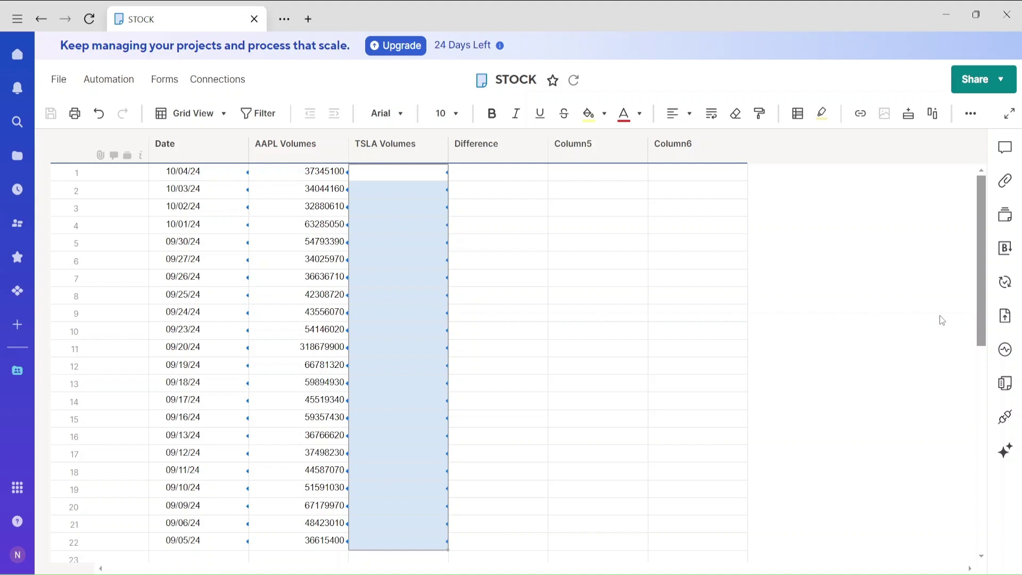
click(490, 176)
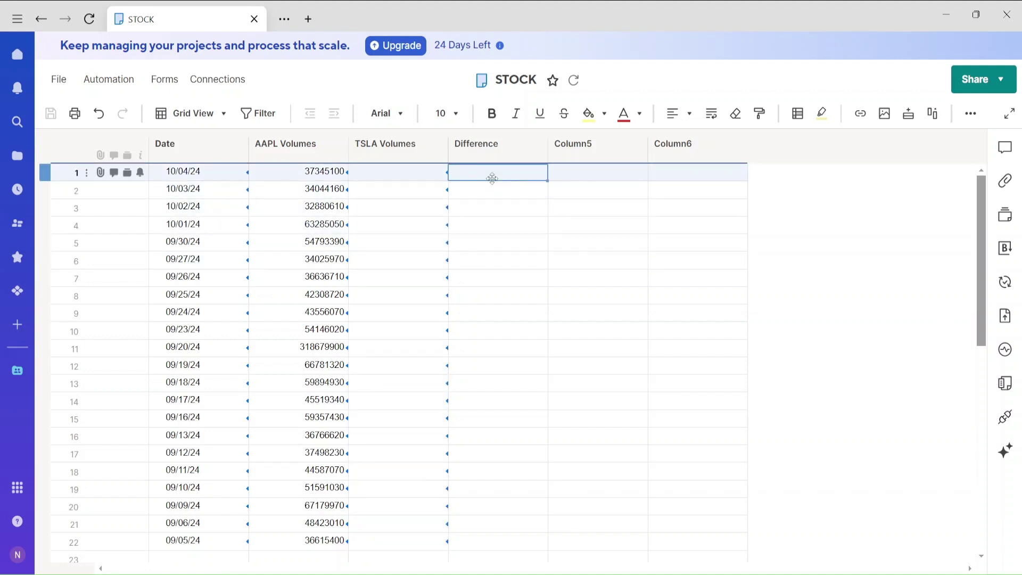
click(89, 20)
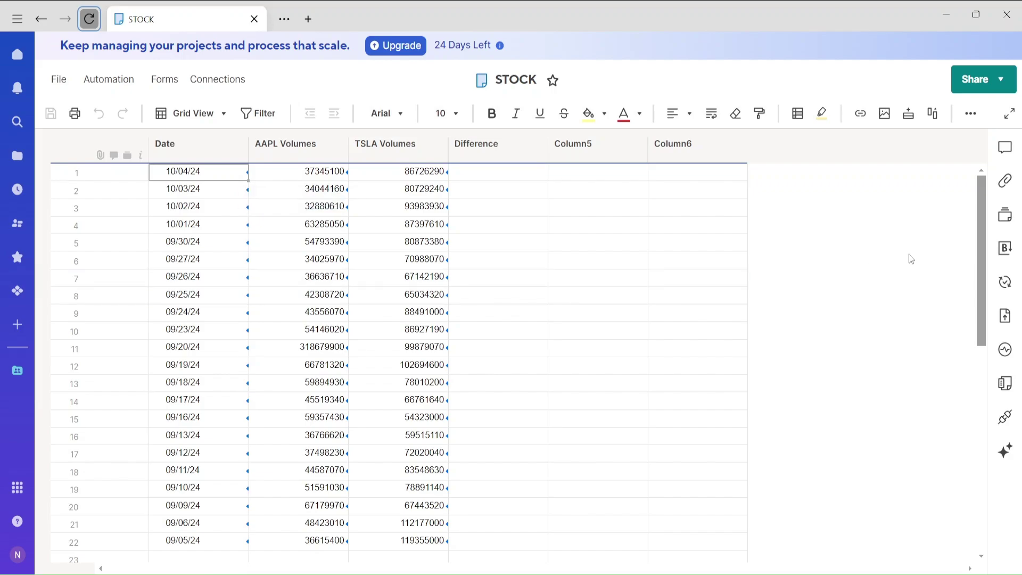
click(484, 178)
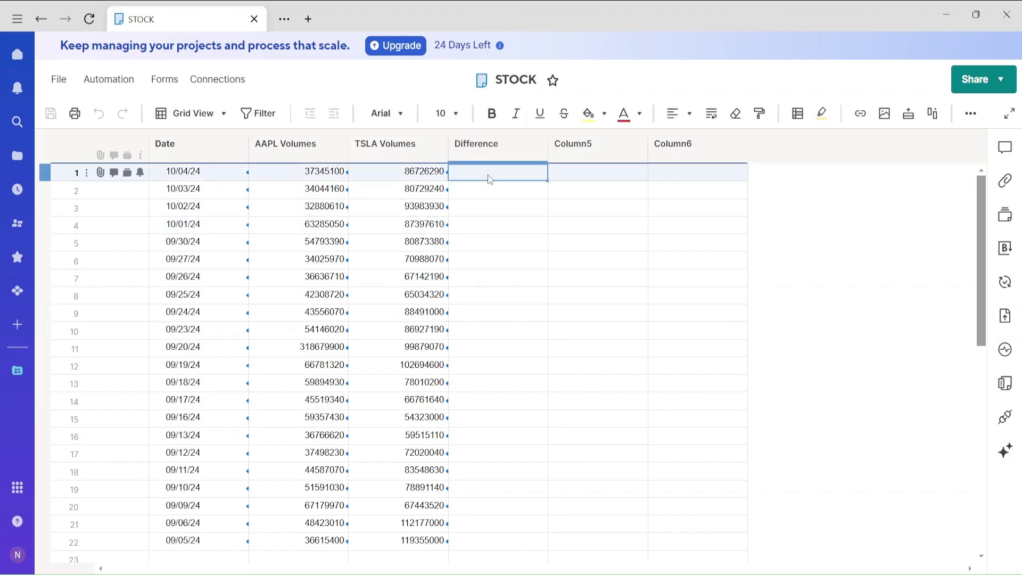
text(=)
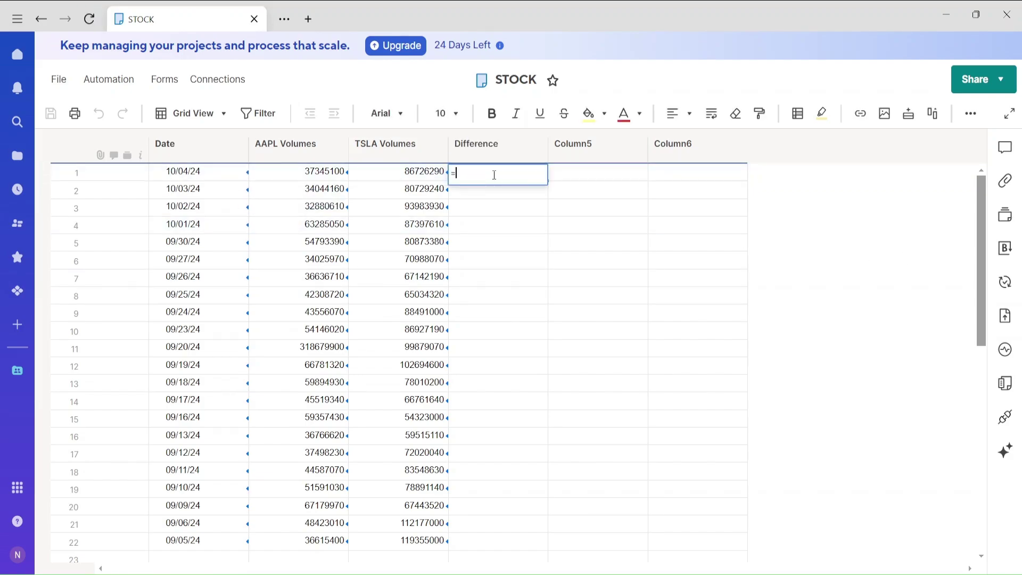
click(430, 176)
text(-)
click(298, 173)
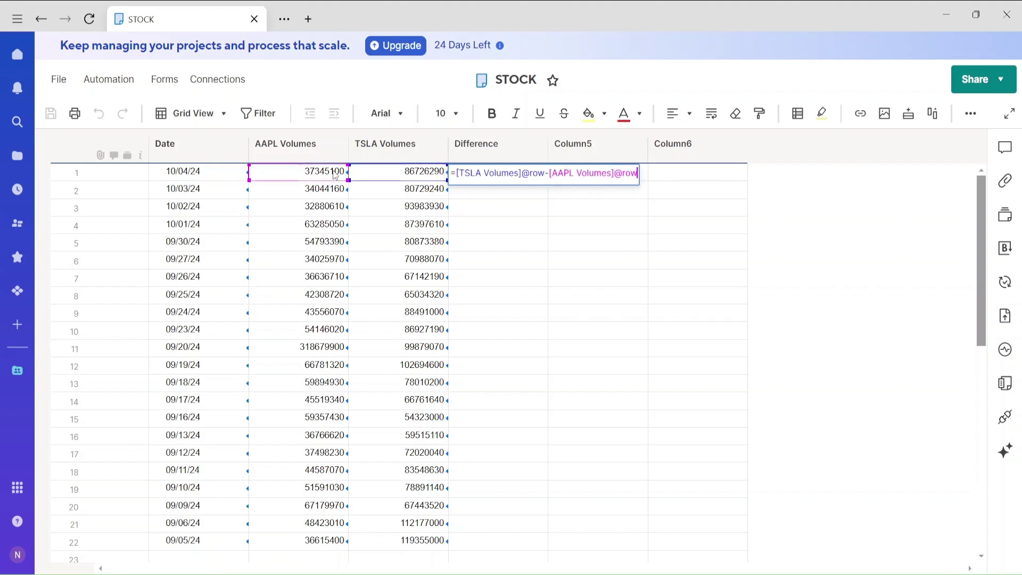
key(Return)
click(515, 175)
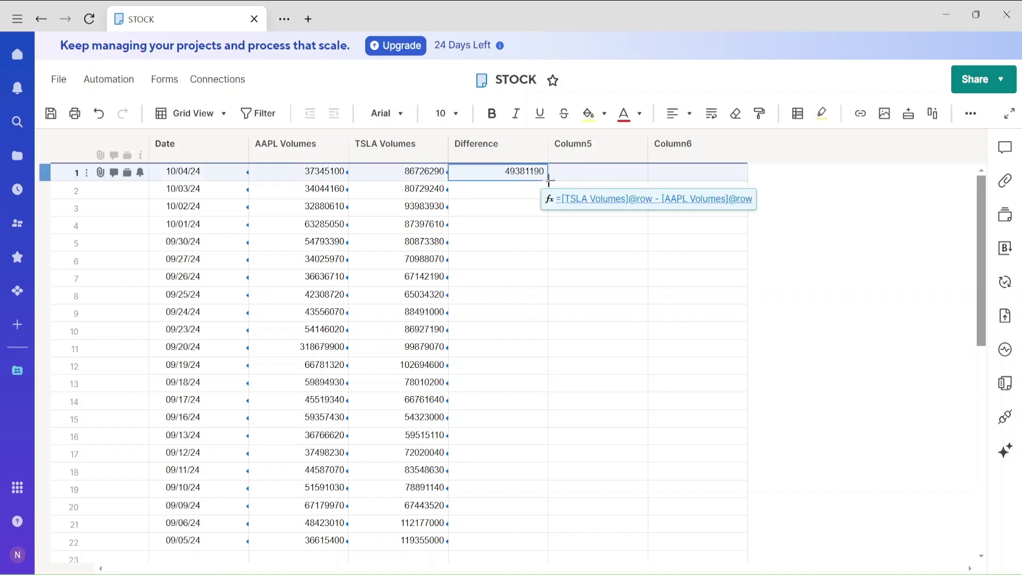
drag(547, 182, 528, 405)
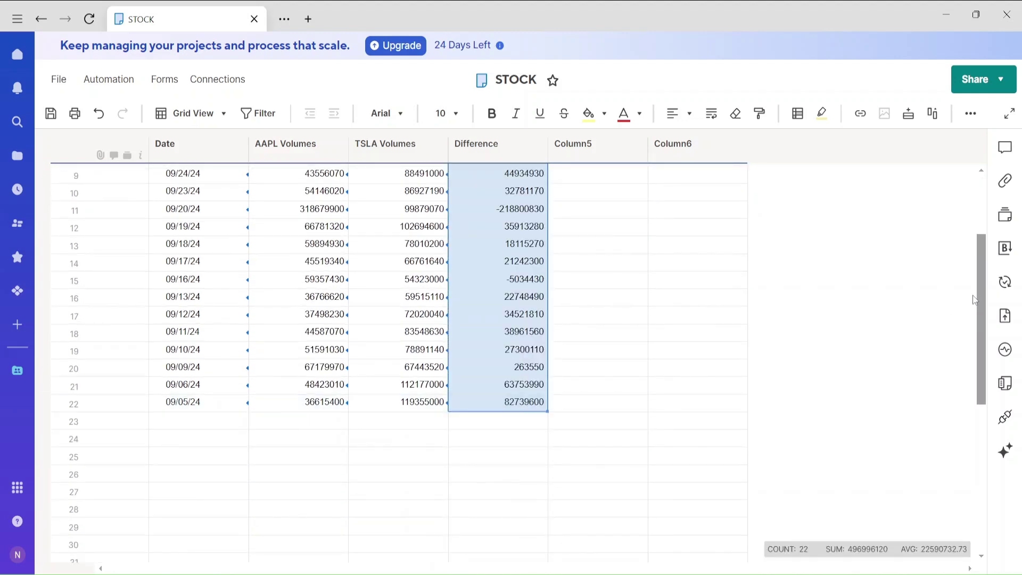
scroll(972, 295, up, 3)
Check the row 8 Difference formula unchanged, then return to the Exercise workspace.
click(826, 314)
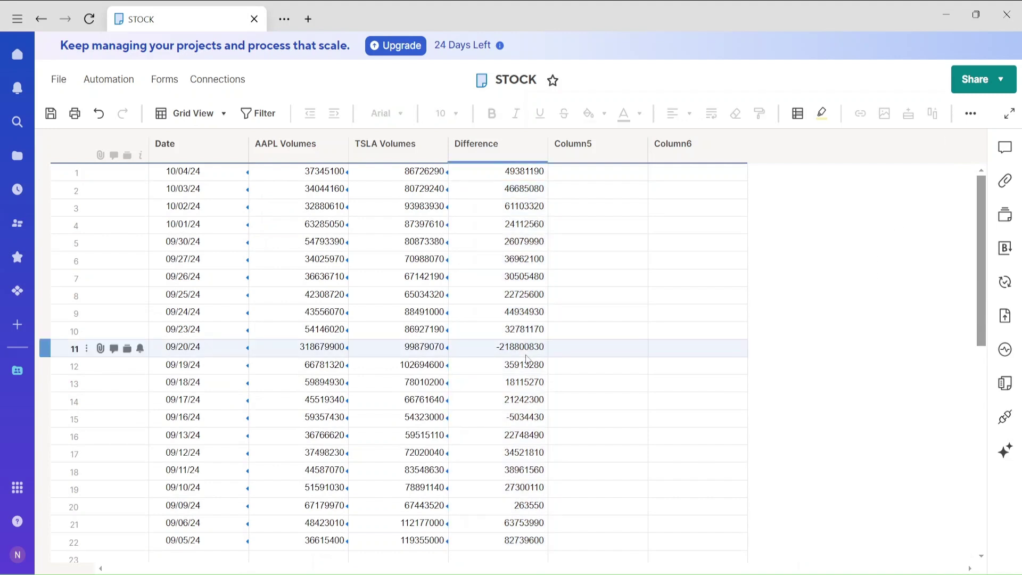
click(522, 291)
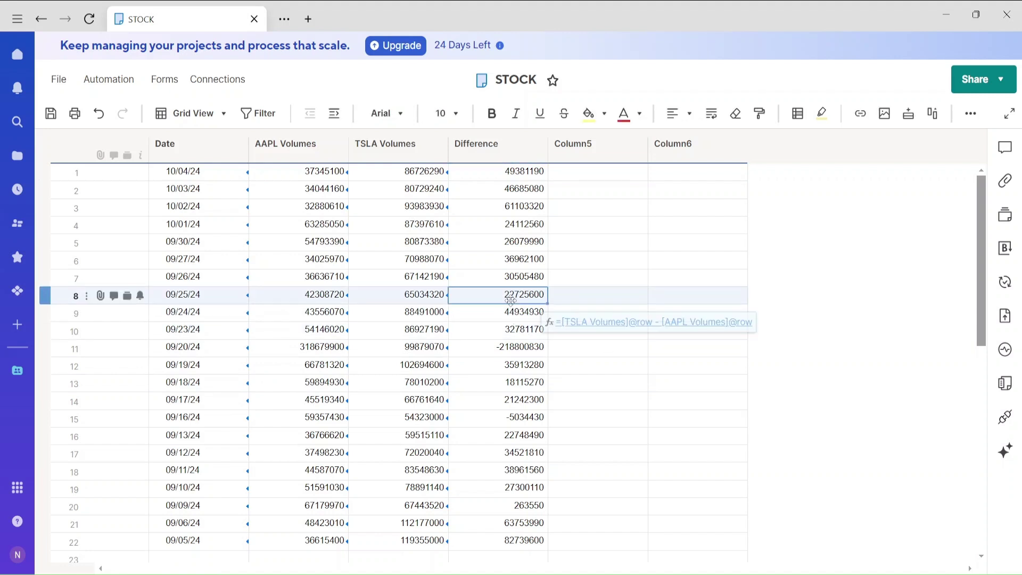
click(608, 325)
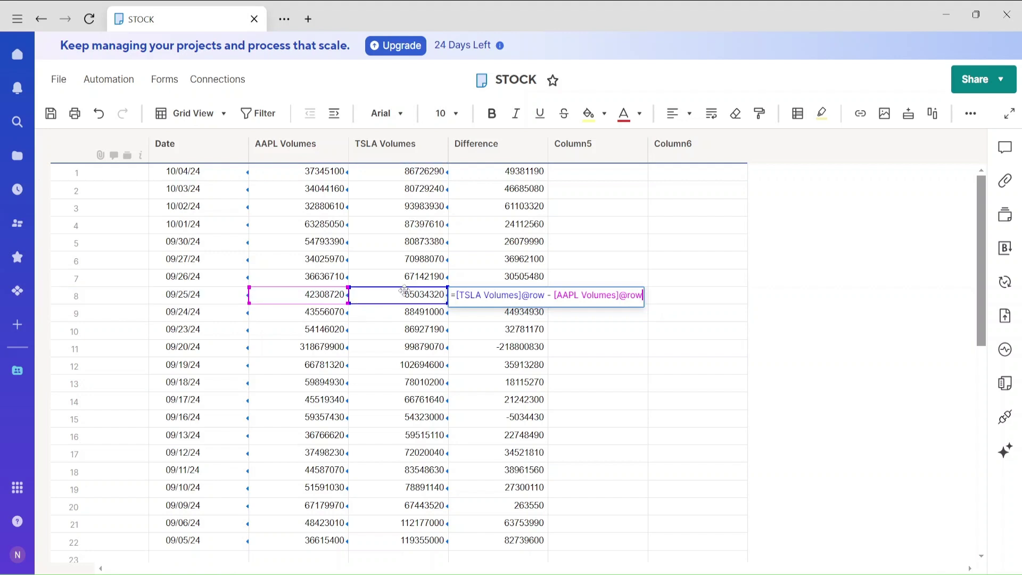
click(782, 316)
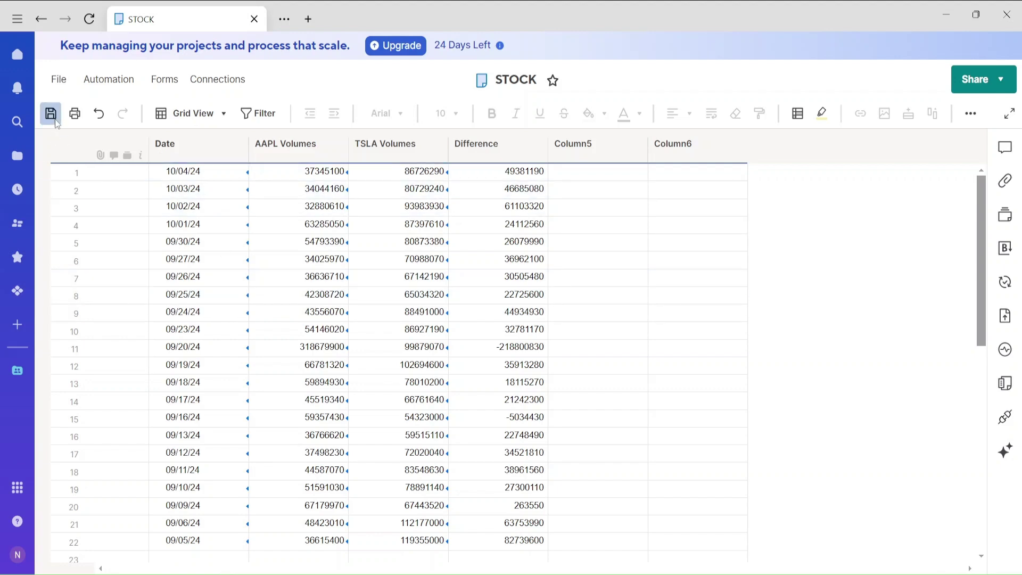
click(41, 19)
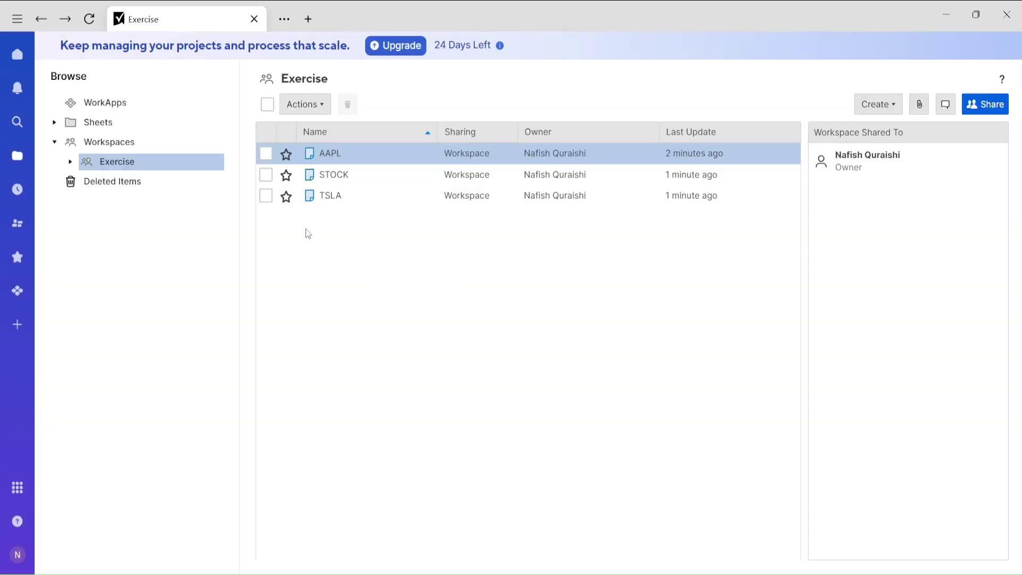
Browse templates from the Exercise workspace and open Agile Project with Budget Burnup.
right_click(314, 266)
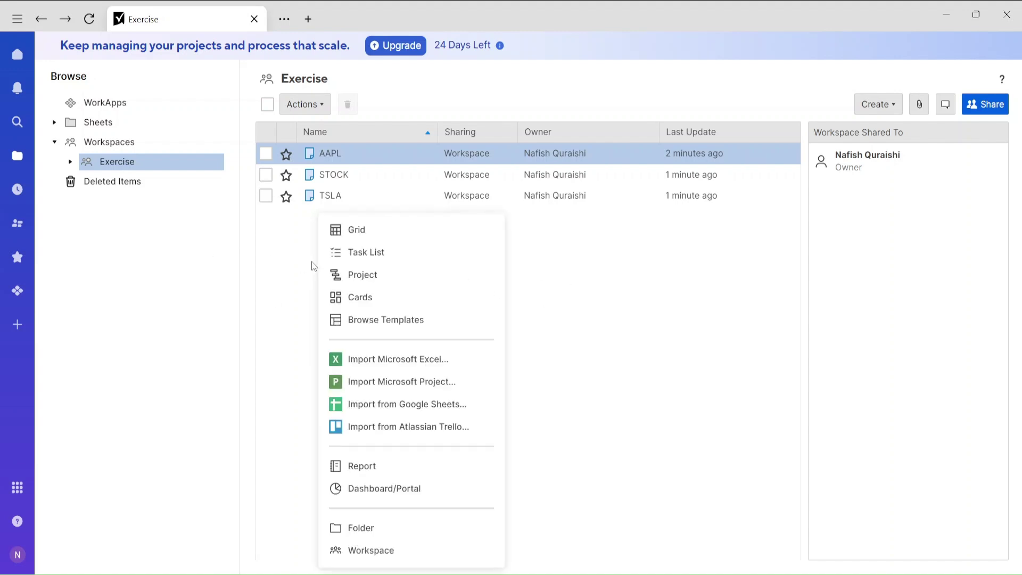
click(384, 321)
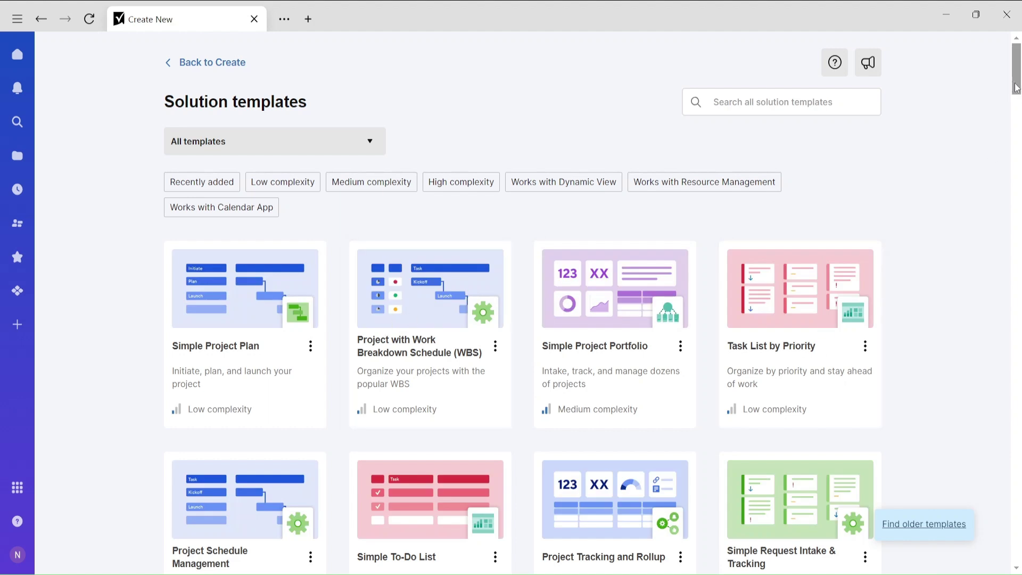
drag(1017, 88, 1013, 129)
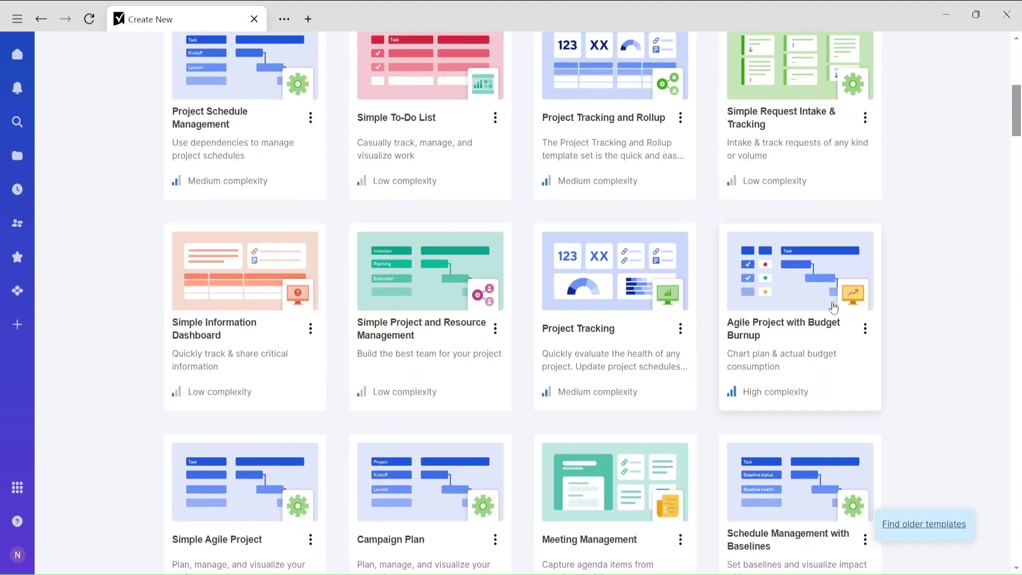
click(809, 316)
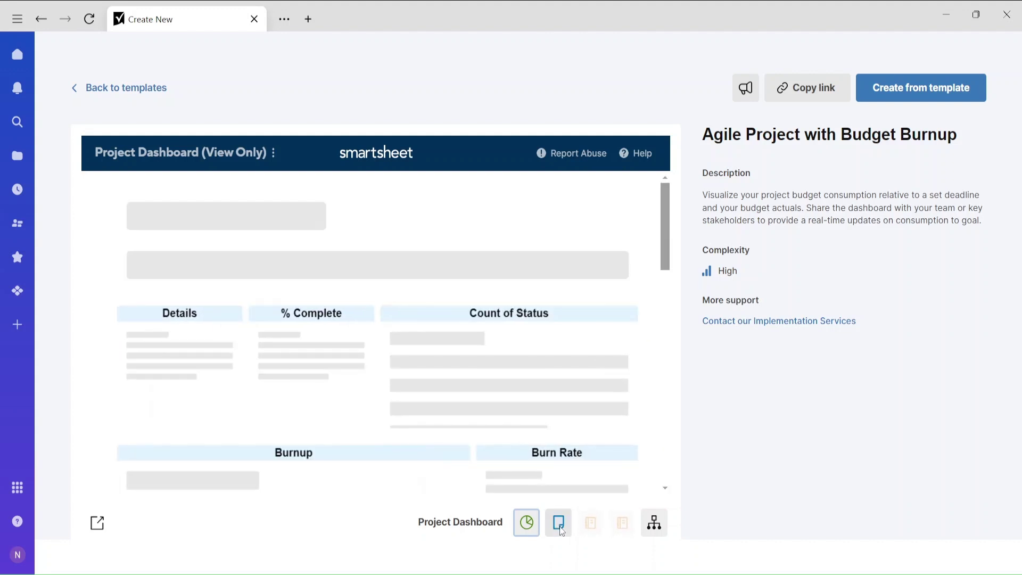
Show the Task Tracker sheet enlarged in the preview with the Gantt chart closed.
click(561, 531)
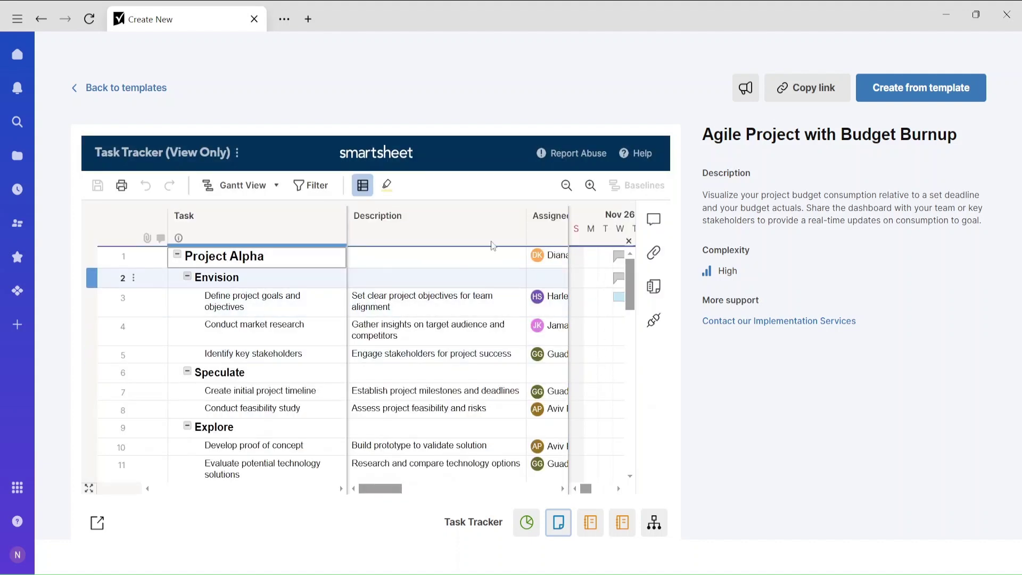
click(98, 524)
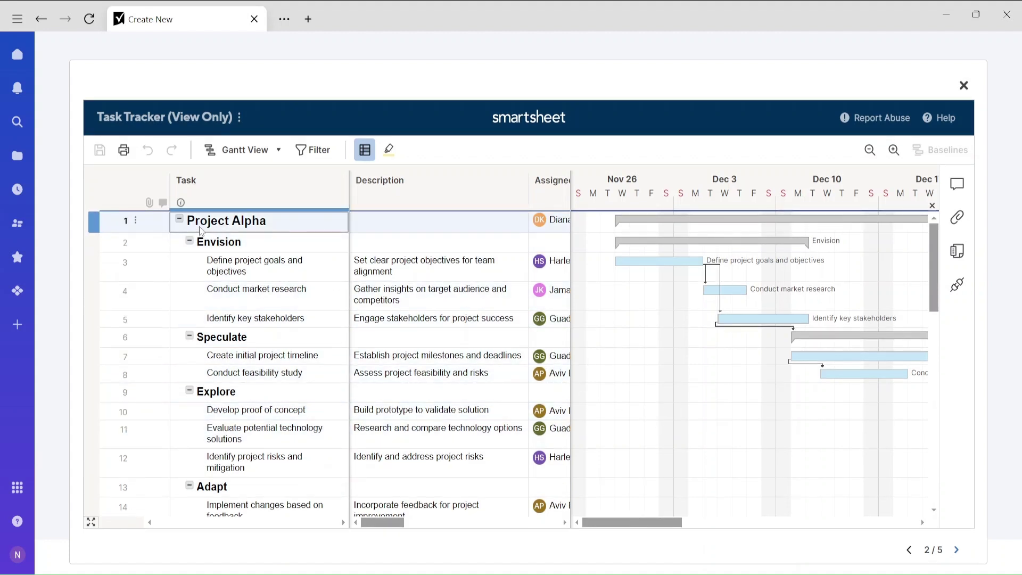
drag(201, 230, 554, 295)
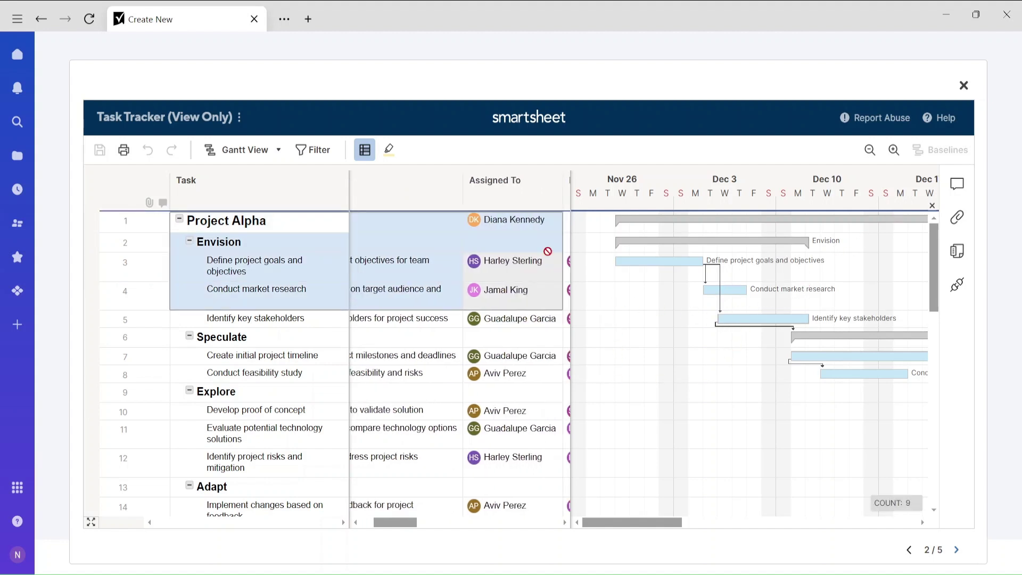
drag(548, 251, 621, 218)
drag(955, 261, 546, 455)
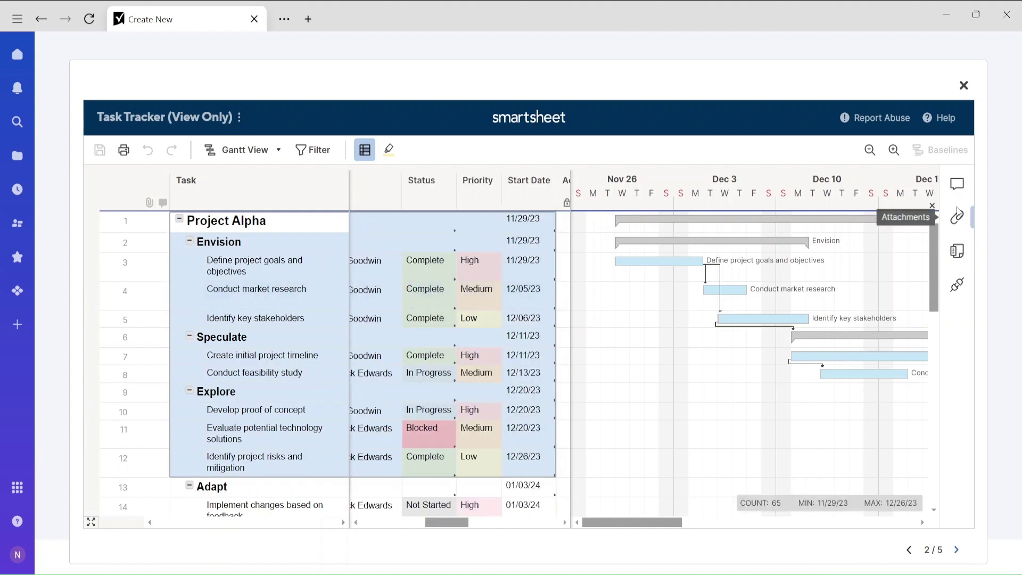
click(932, 205)
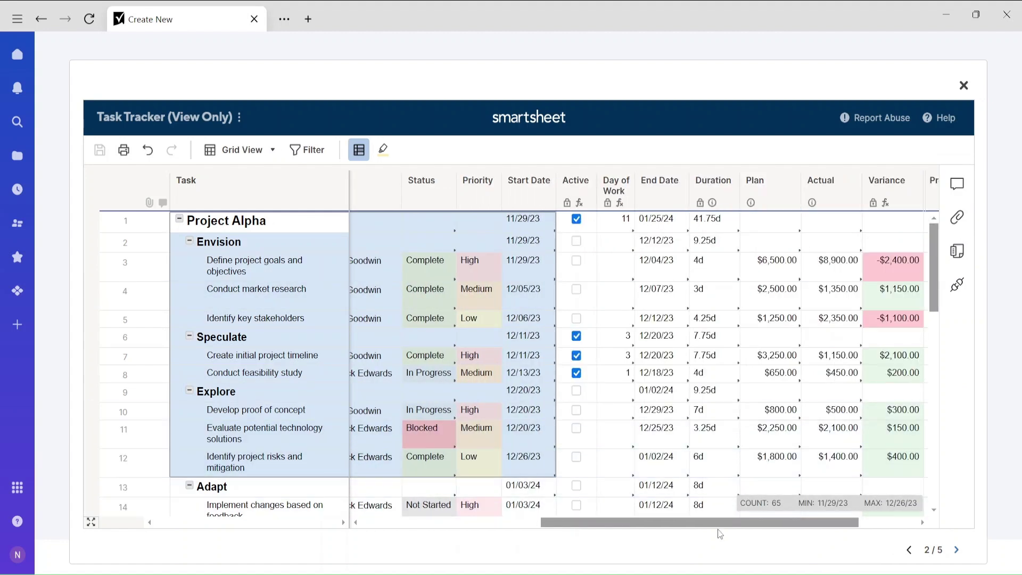
Select the Task Tracker task rows across all columns and open a new browser tab.
drag(719, 527, 395, 522)
click(404, 269)
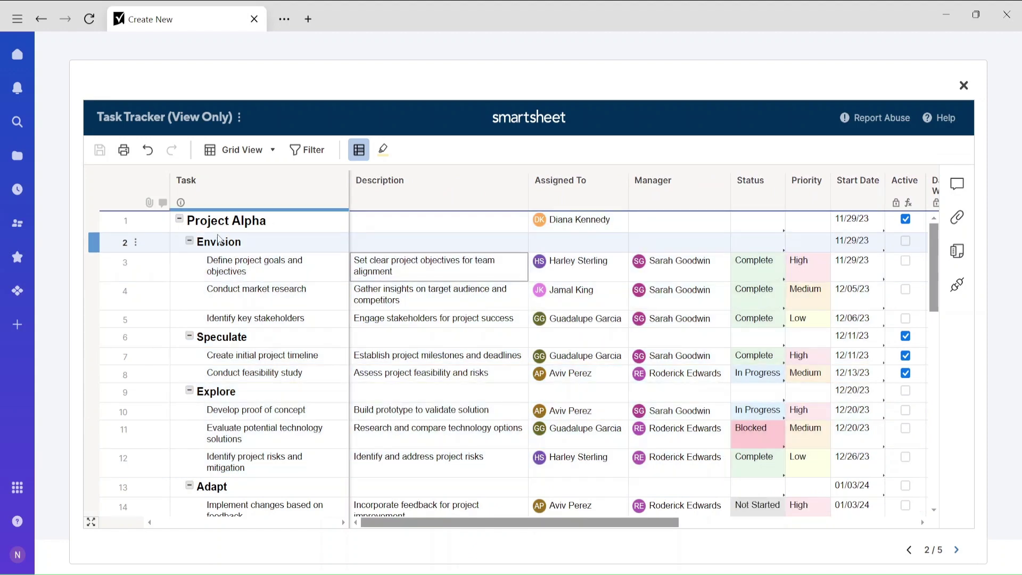
drag(198, 227, 897, 382)
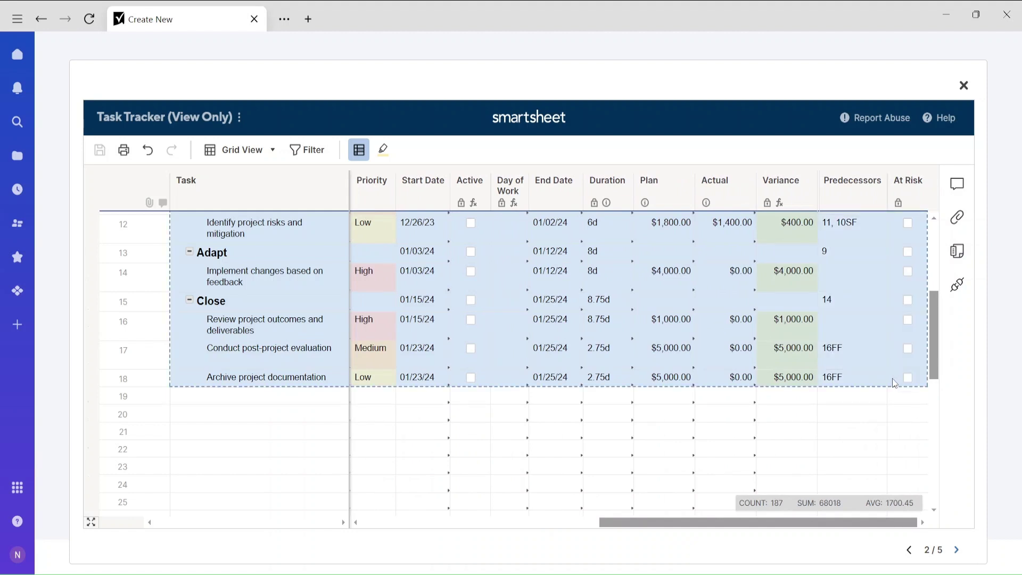
click(308, 19)
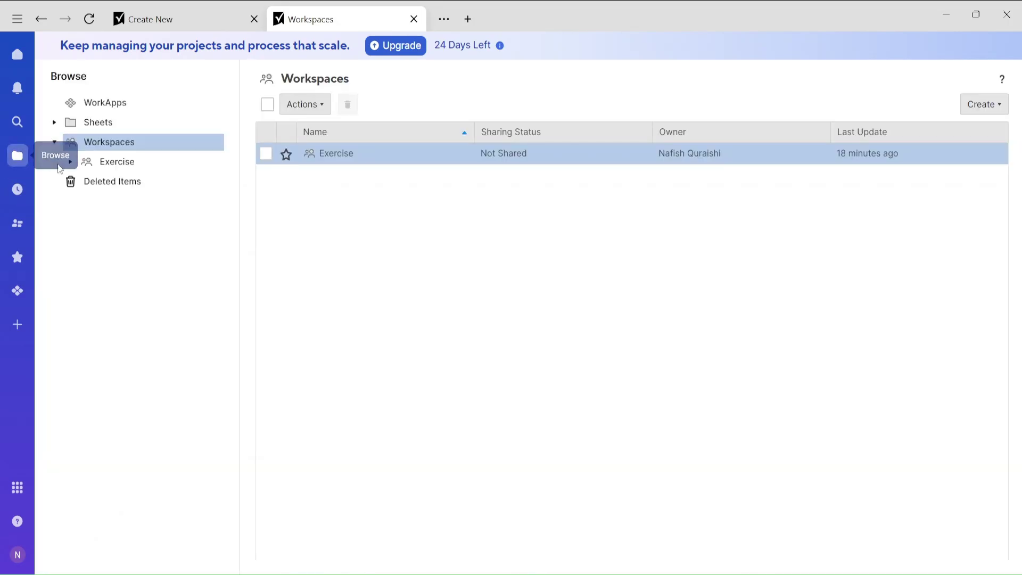
Add a new Grid sheet named 'From templates' in Exercise and open it.
click(114, 164)
right_click(333, 245)
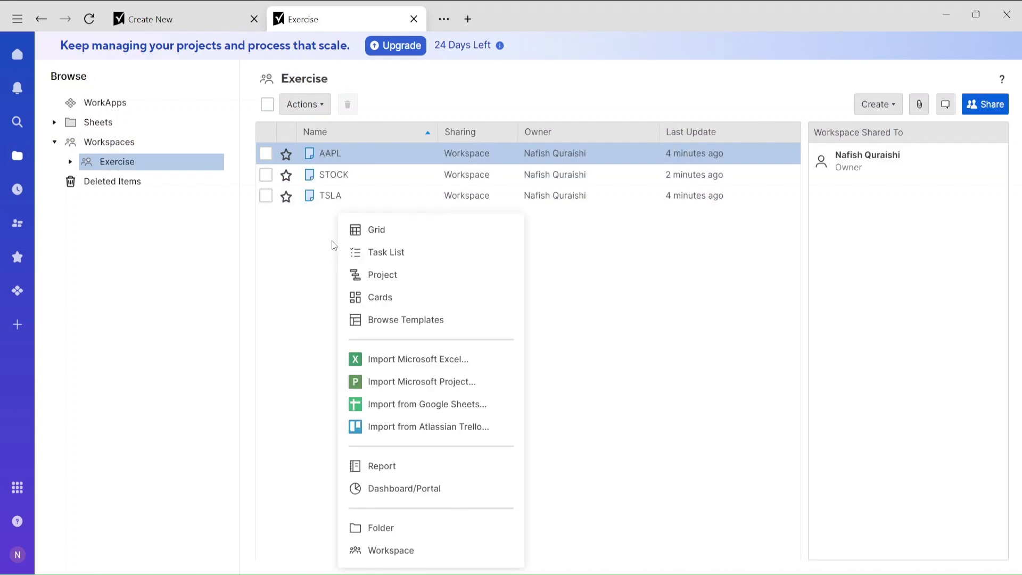
click(372, 232)
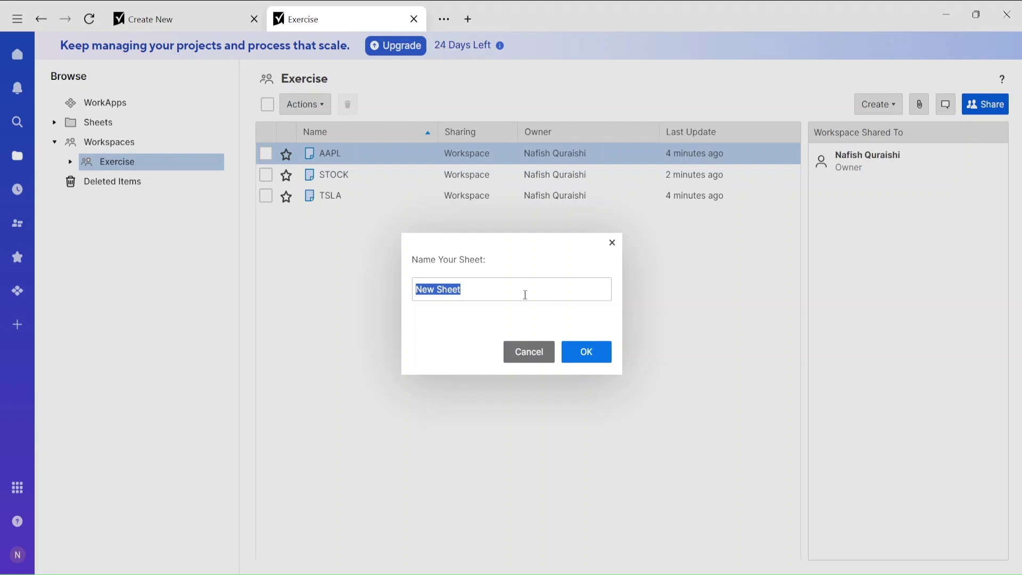
drag(525, 295, 428, 297)
text(From templates)
key(Return)
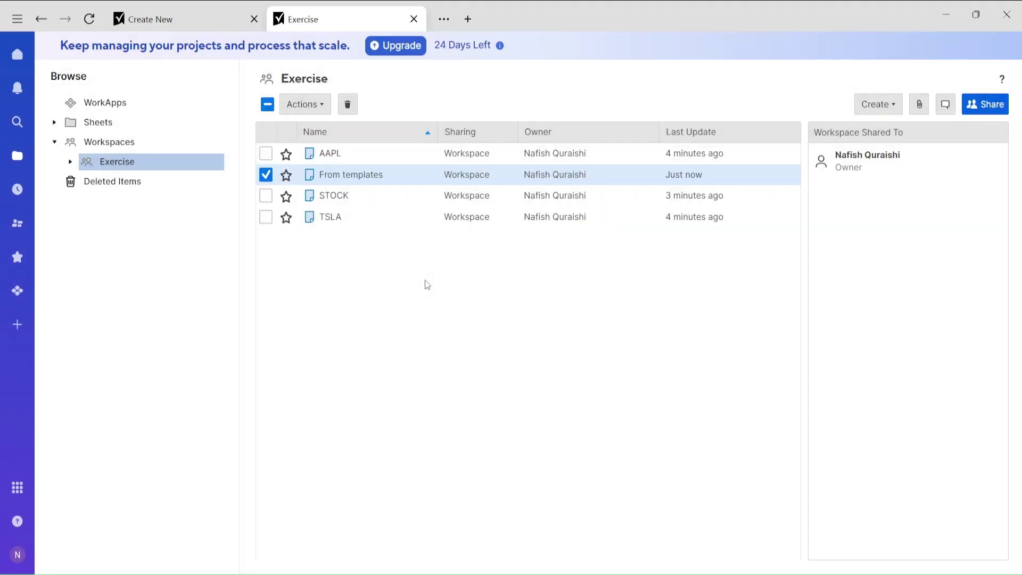
click(369, 174)
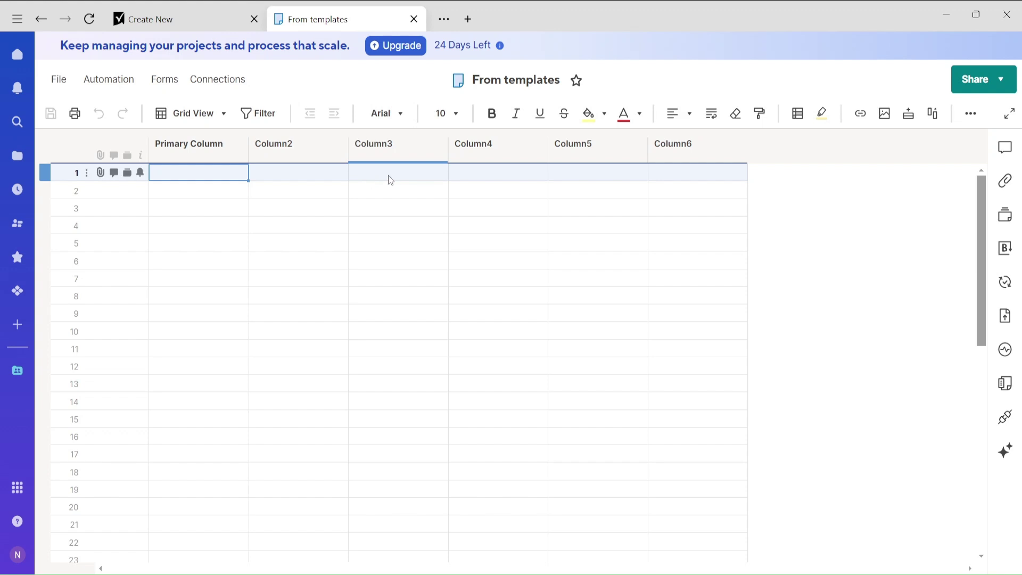
Copy the selected Task Tracker task data from the template preview.
click(777, 203)
click(211, 174)
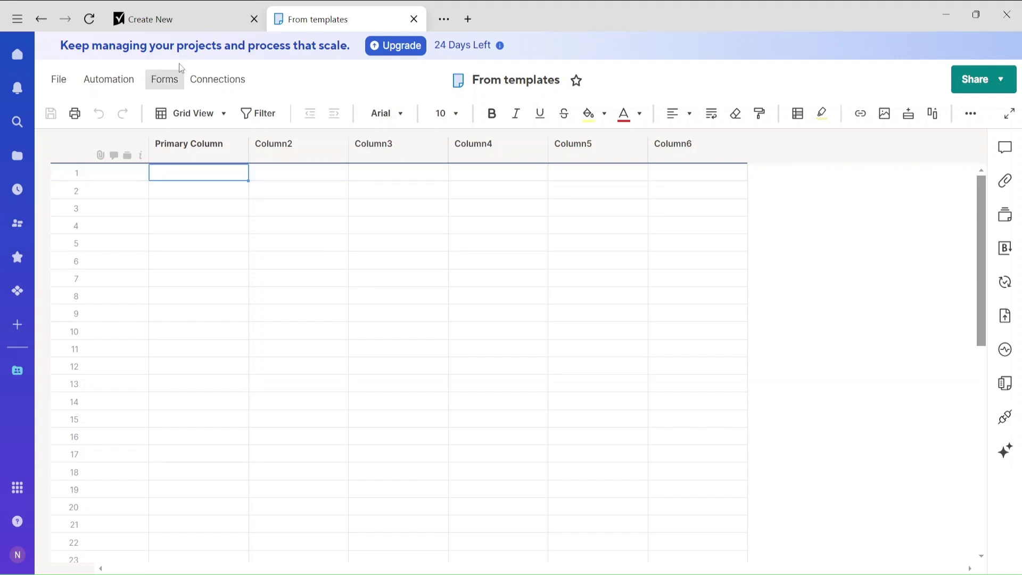
click(170, 19)
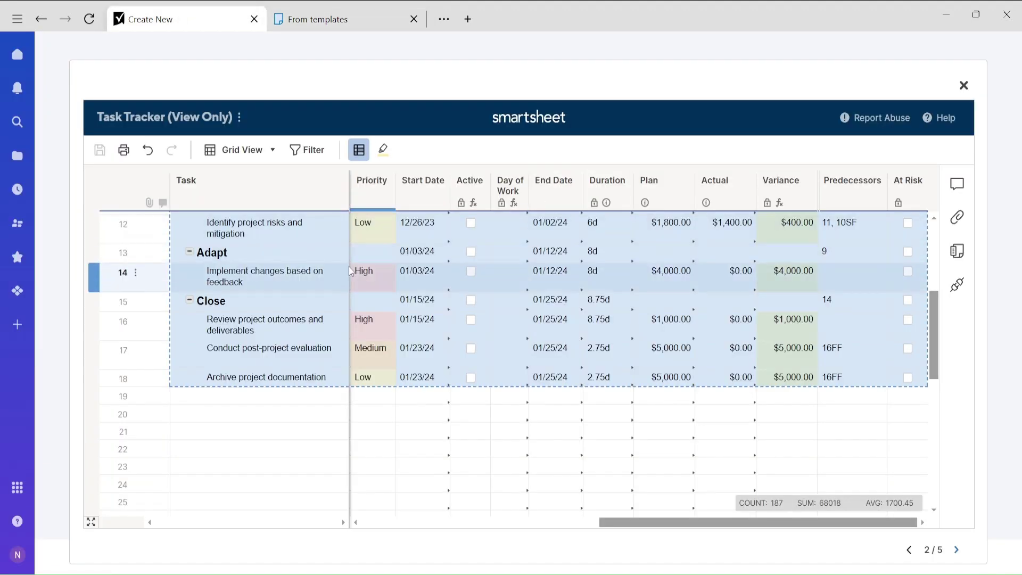
right_click(301, 252)
click(331, 222)
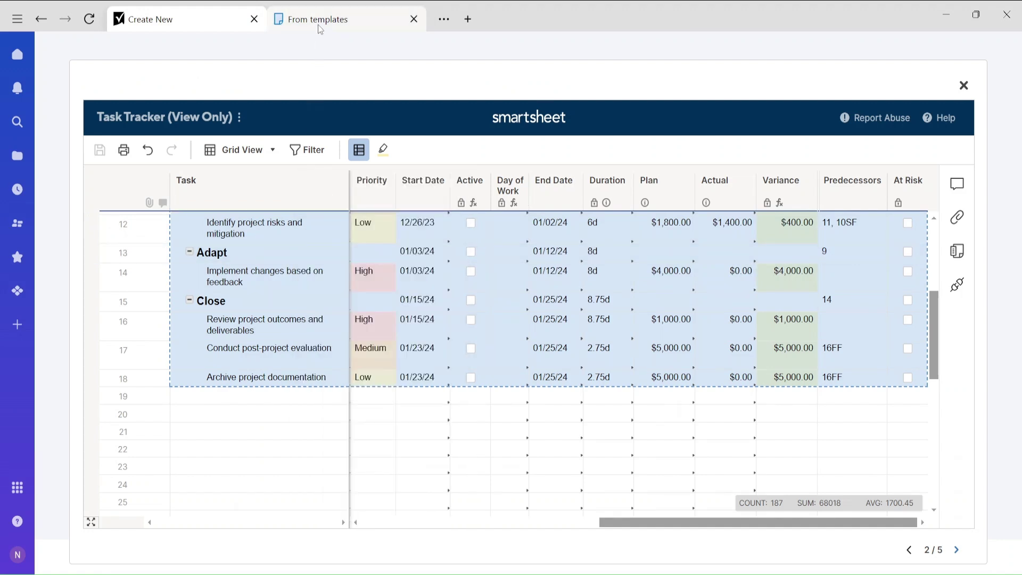
Paste the task data starting at row 1's Primary Column cell in From templates.
click(318, 21)
click(198, 174)
right_click(198, 174)
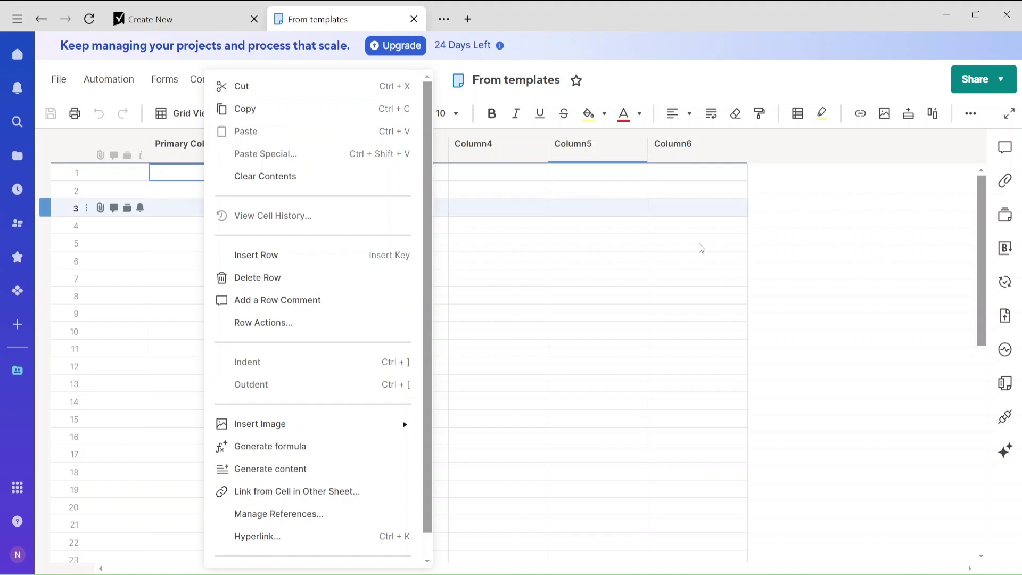
click(247, 135)
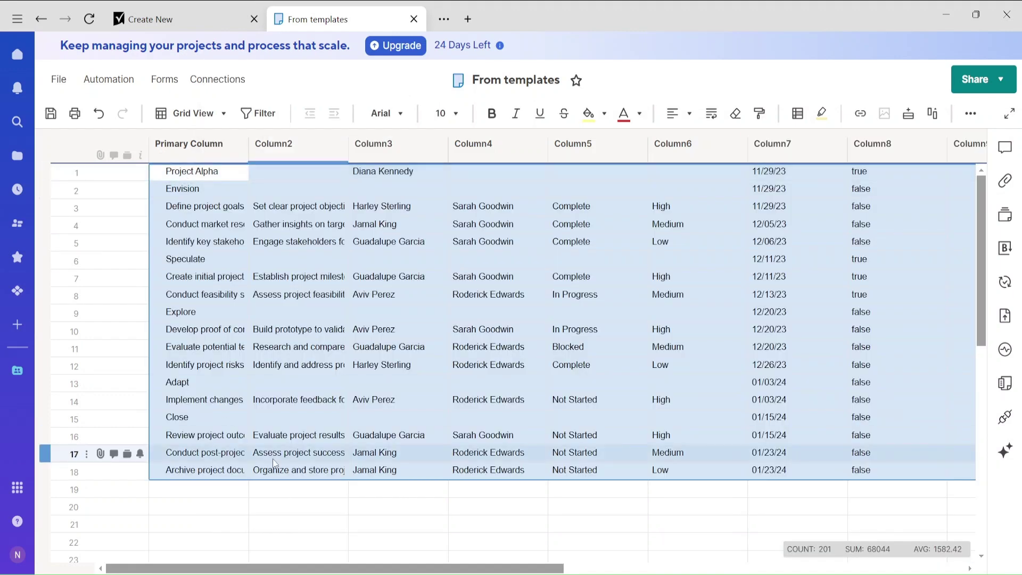
scroll(353, 560, right, 10)
scroll(330, 559, left, 10)
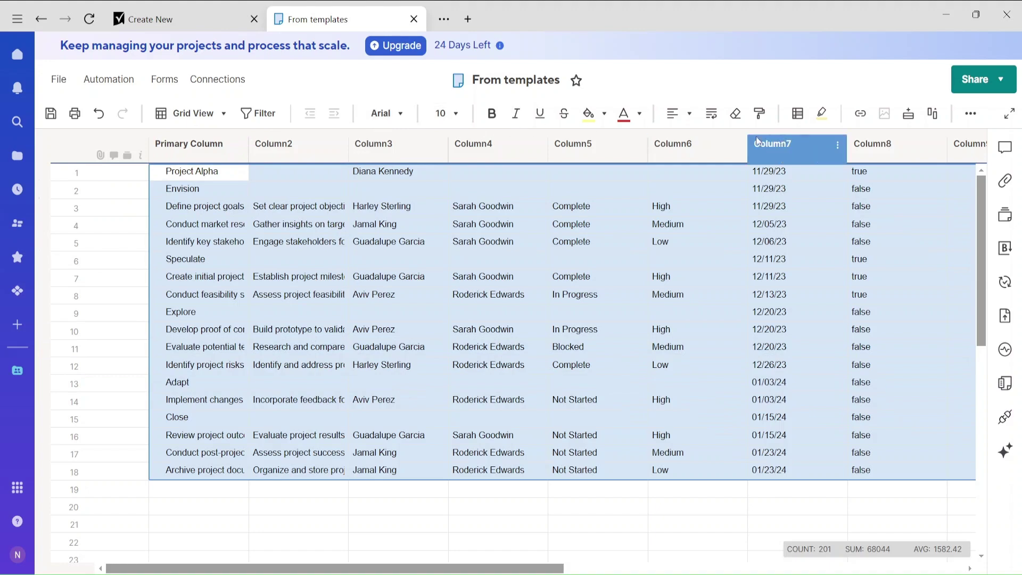
Return from the From templates sheet to the solution templates gallery.
key(ctrl+shift+Tab)
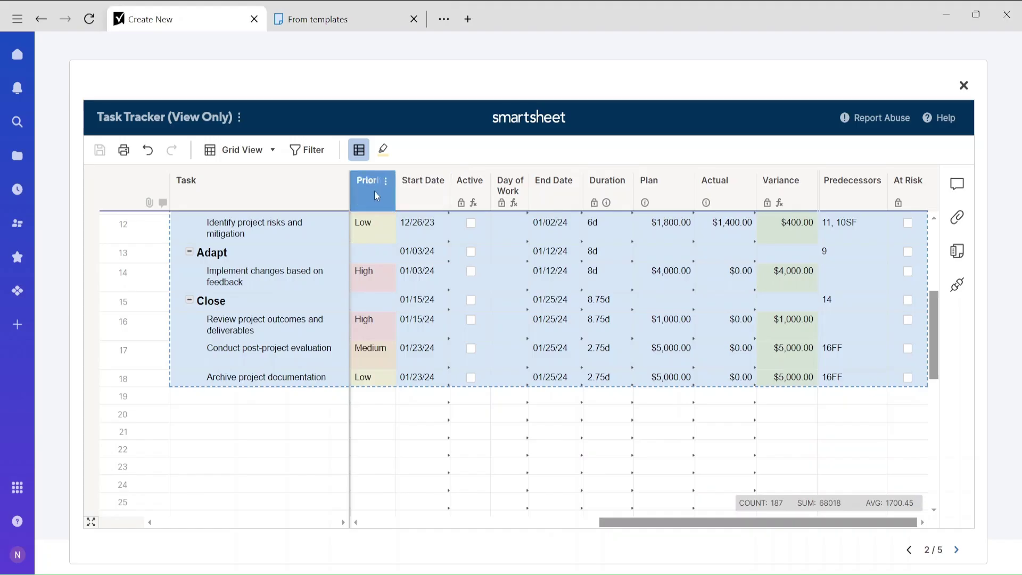
click(372, 27)
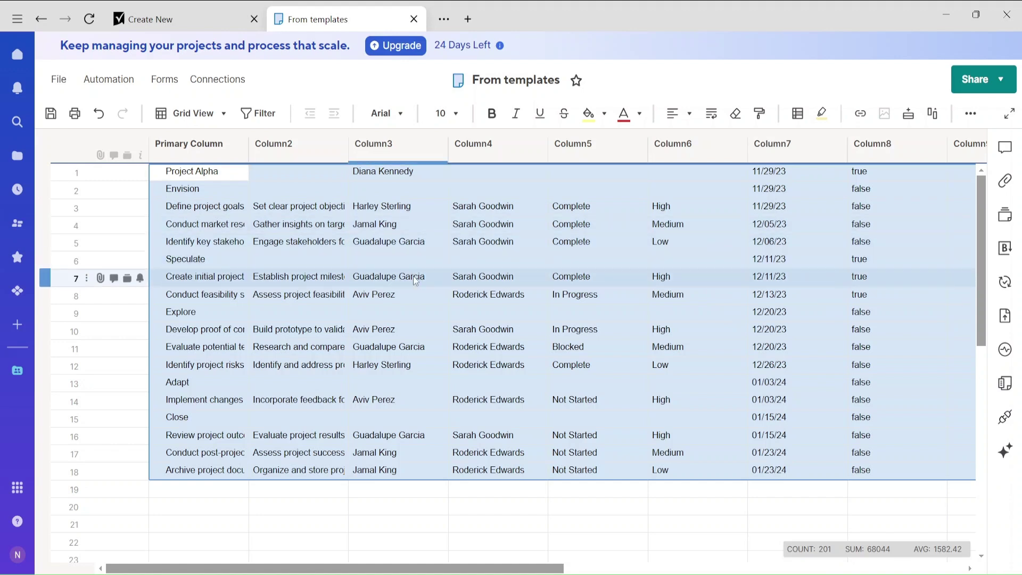
click(498, 241)
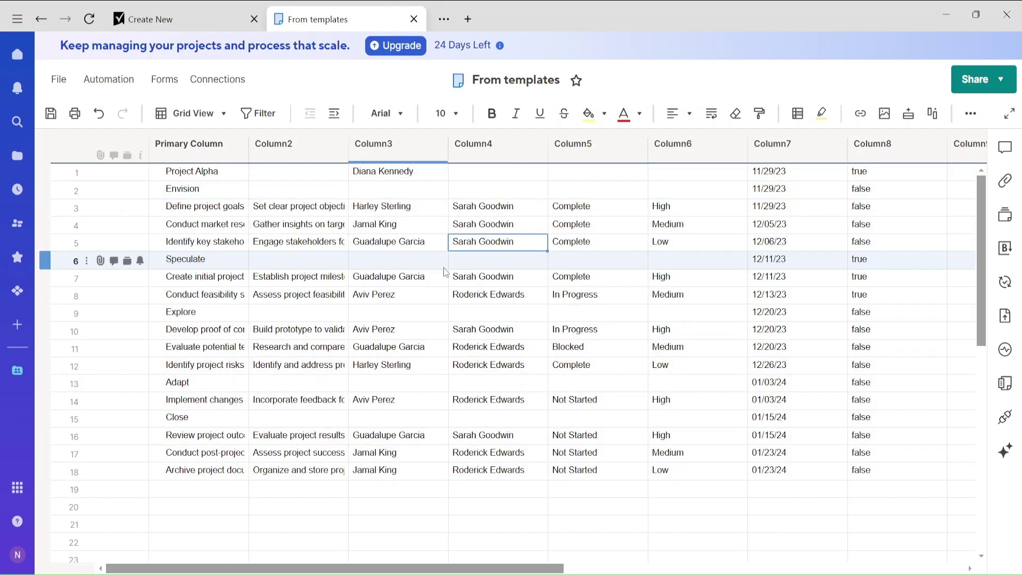
click(197, 14)
click(41, 22)
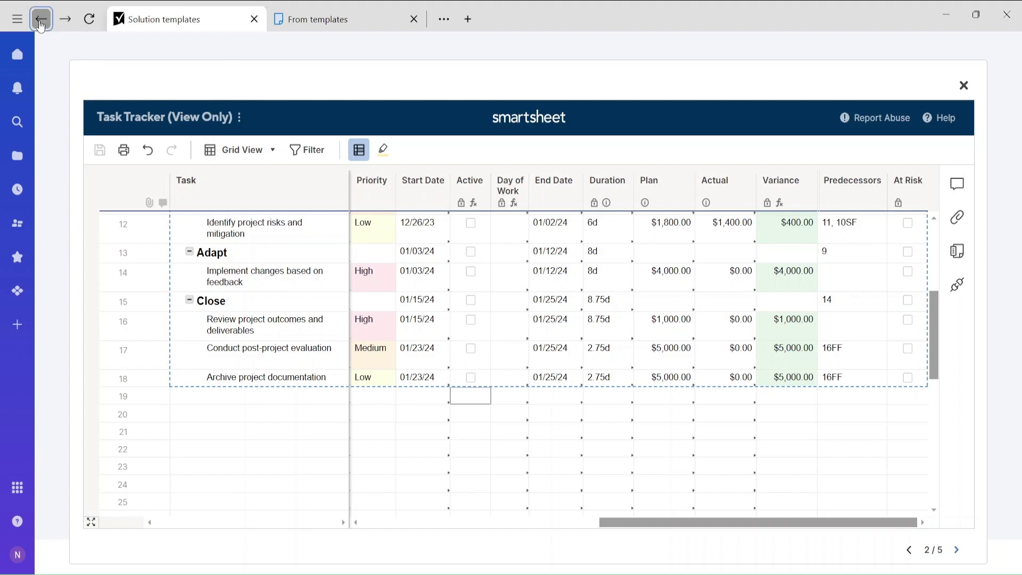